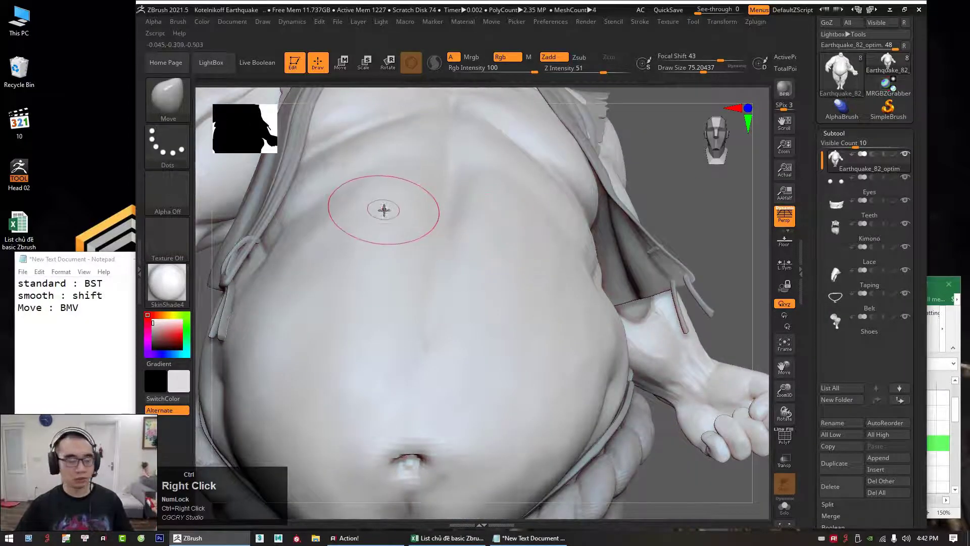
Step: Select the Standard brush and sculpt a long curved raised stroke down the upper belly
key(b)
key(s)
key(t)
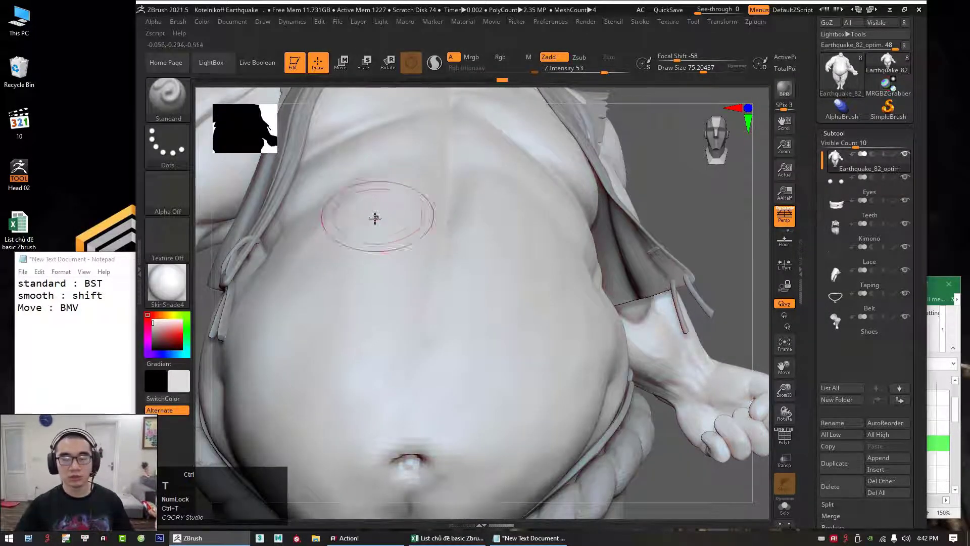
drag(363, 189, 388, 372)
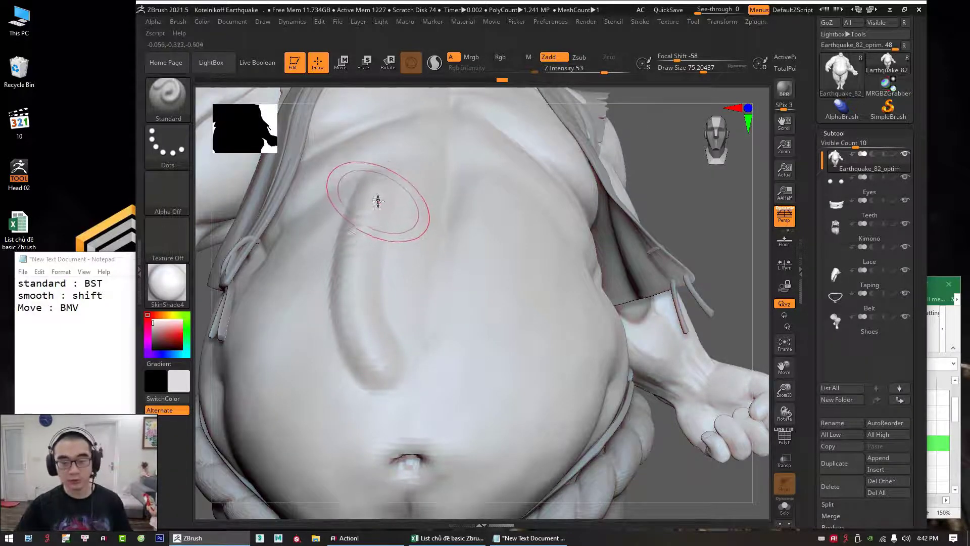
Step: Sculpt more vertical strokes on the belly, two with Draw Size about 34 and a broad one with Draw Size about 122
key(space)
drag(377, 201, 379, 177)
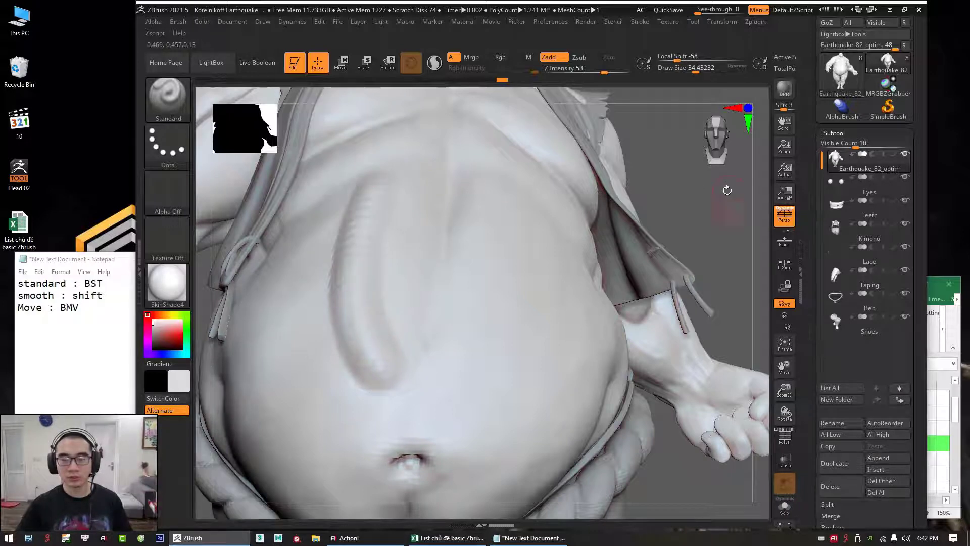
drag(727, 190, 682, 194)
drag(435, 214, 477, 365)
drag(483, 193, 495, 323)
key(space)
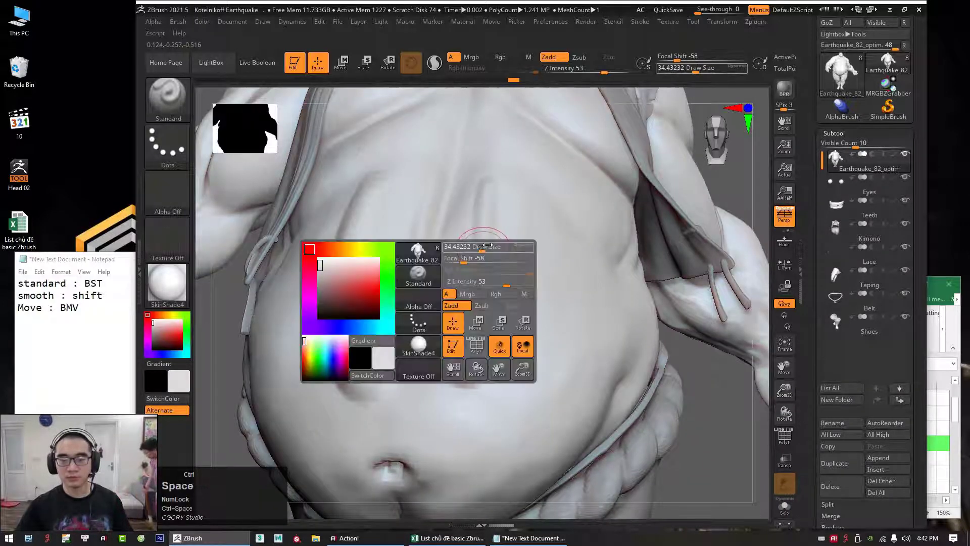
mouse_move(480, 246)
mouse_down()
mouse_move(494, 246)
mouse_move(532, 345)
mouse_up()
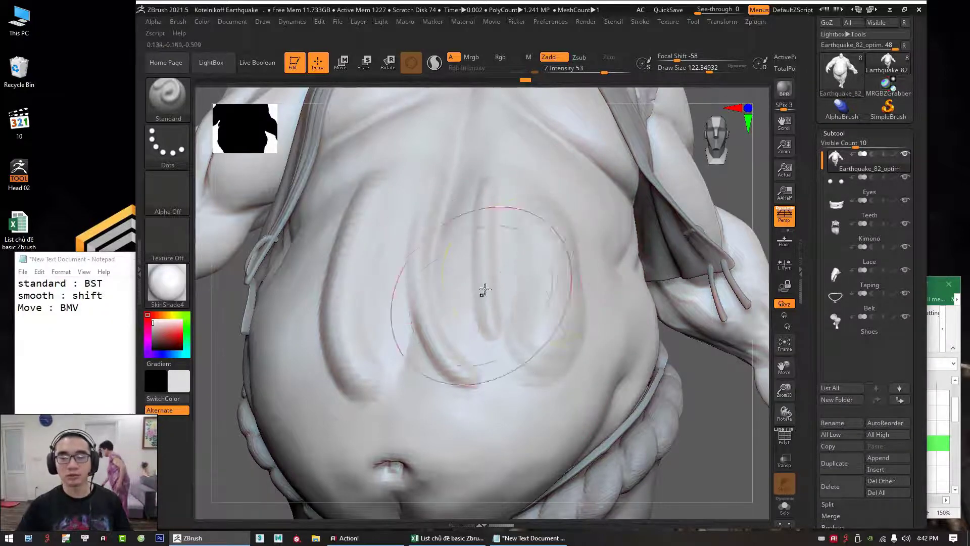
Step: Undo all the trial strokes sculpted on the belly
key(ctrl+z)
key(ctrl+z)
key(ctrl+z)
key(ctrl+z)
Step: Set the Draw Size to about 31 and change the Standard brush's stroke type to DragRect
key(space)
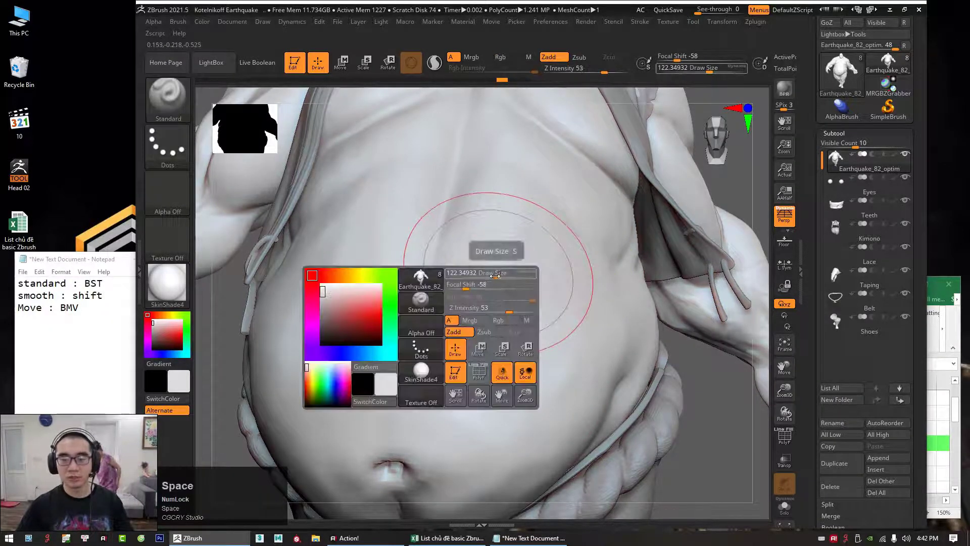
drag(497, 247, 475, 252)
mouse_move(720, 346)
mouse_down()
mouse_move(682, 400)
mouse_move(654, 412)
mouse_up()
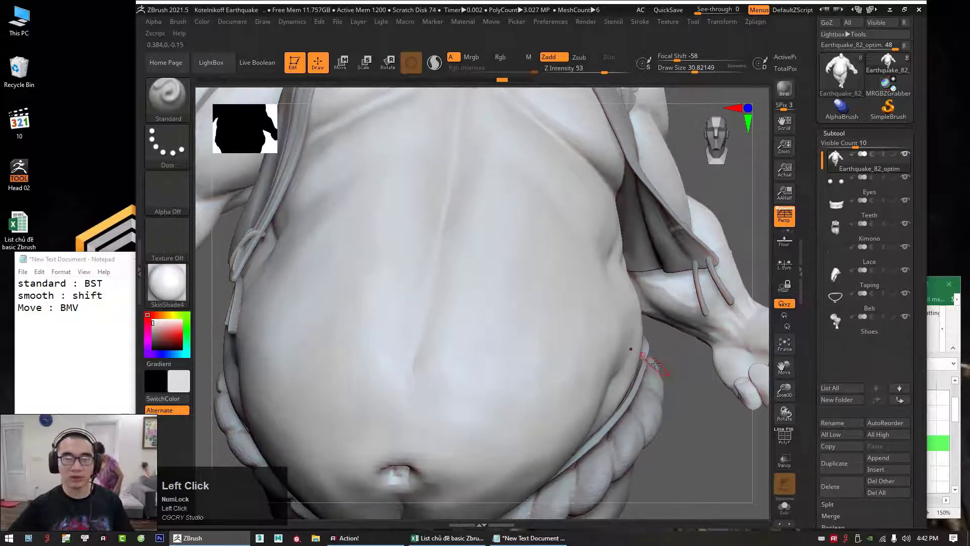
click(177, 149)
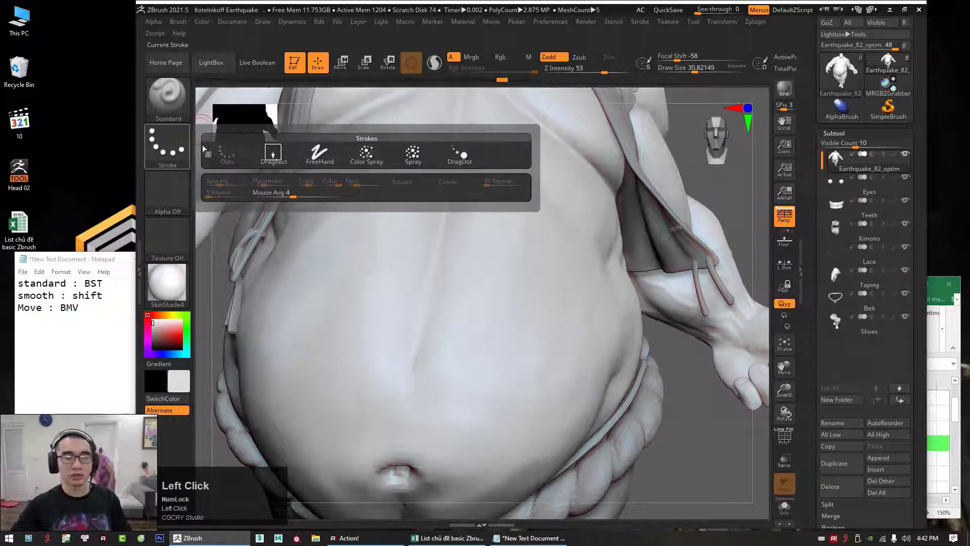
mouse_move(283, 161)
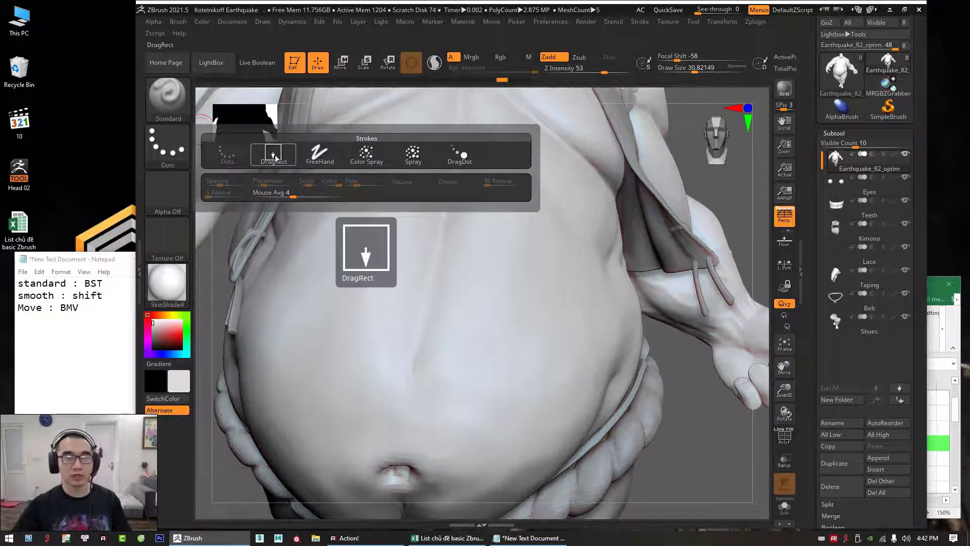
click(277, 156)
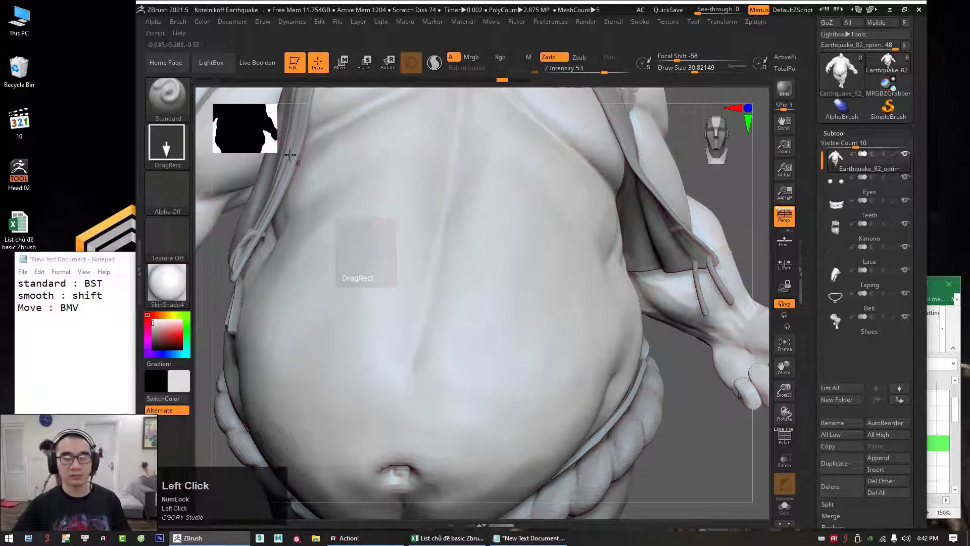
Step: Pull out a large round DragRect bump on the upper belly and undo it
key(space)
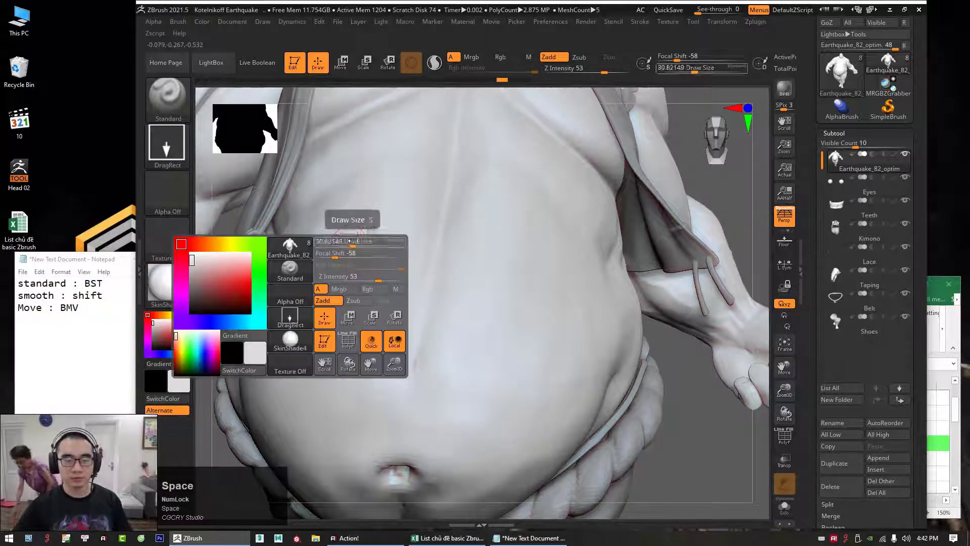
drag(353, 241, 353, 282)
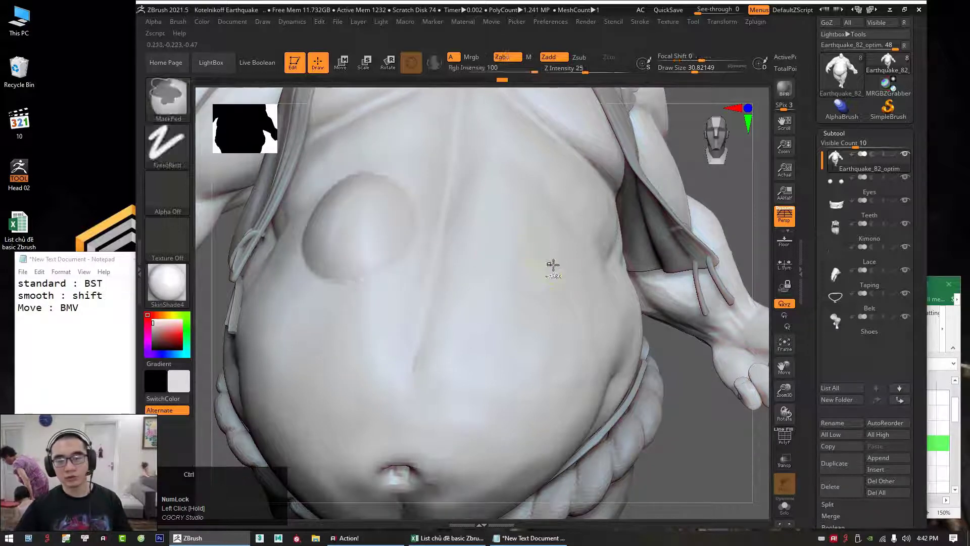
key(ctrl+z)
Step: Pull out round DragRect bumps of various sizes across the belly and its side
drag(552, 267, 537, 350)
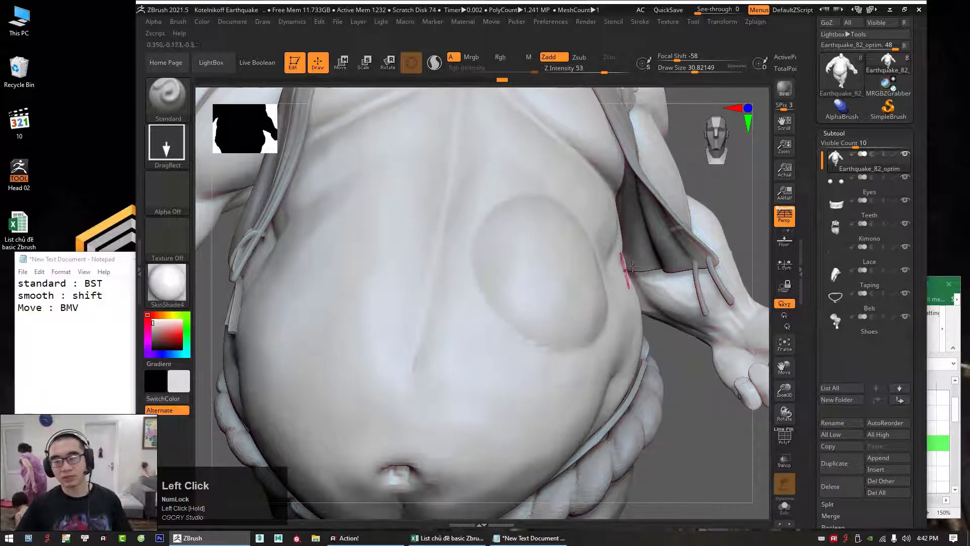
drag(739, 190, 691, 209)
drag(553, 236, 540, 259)
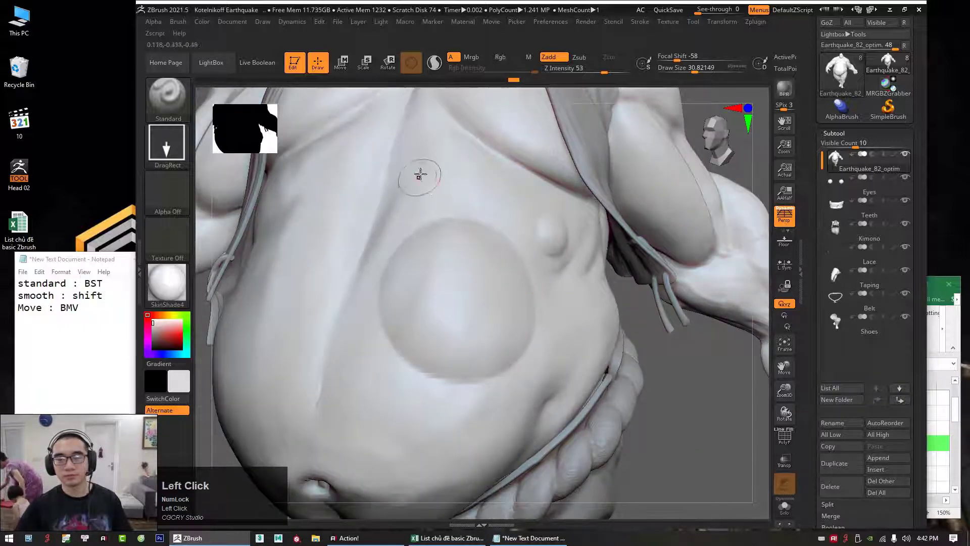
drag(332, 293, 335, 336)
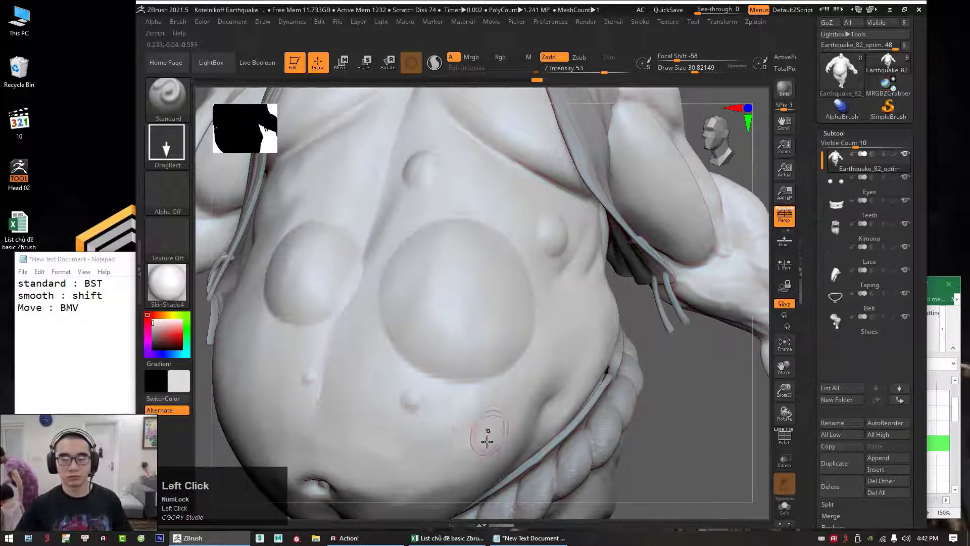
drag(453, 410, 467, 435)
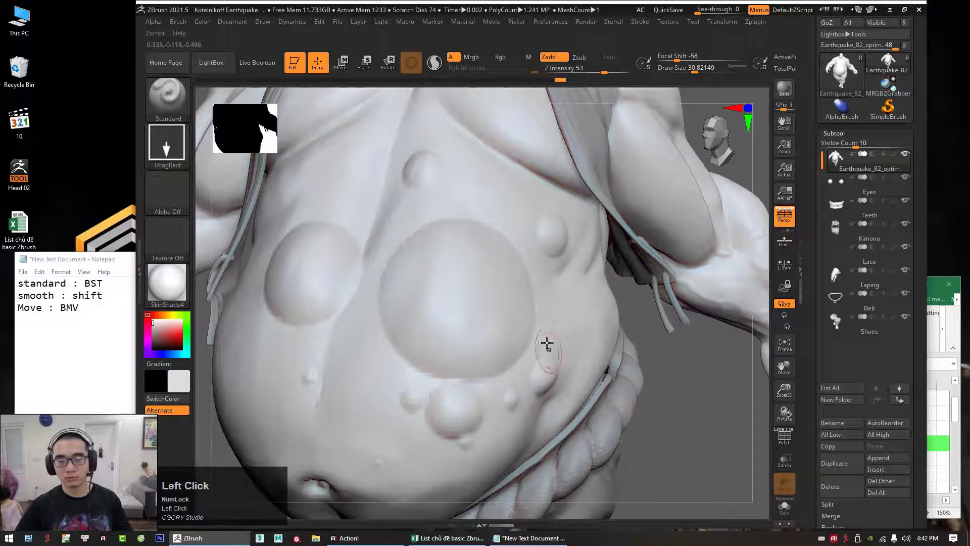
drag(546, 343, 572, 352)
key(ctrl+z)
drag(516, 224, 521, 237)
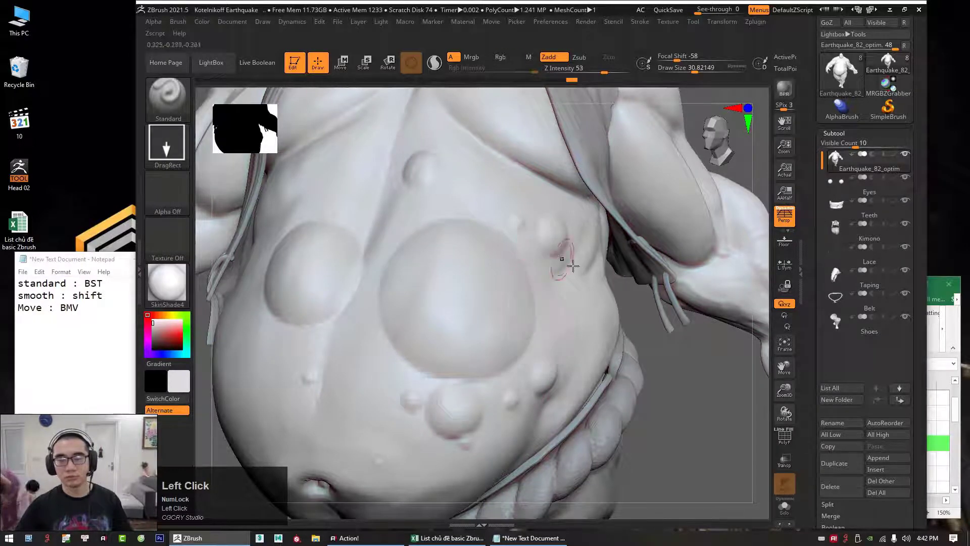
drag(567, 298, 574, 334)
Step: Change the stroke type to FreeHand and sculpt wavy raised lines on the lower belly beside the navel
ctrl+right_drag(618, 328, 600, 335)
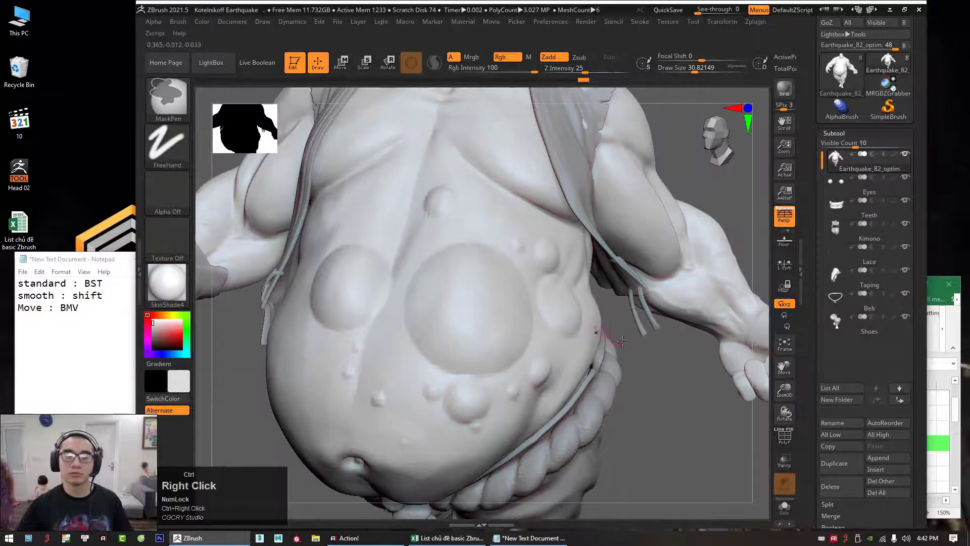
drag(642, 324, 674, 224)
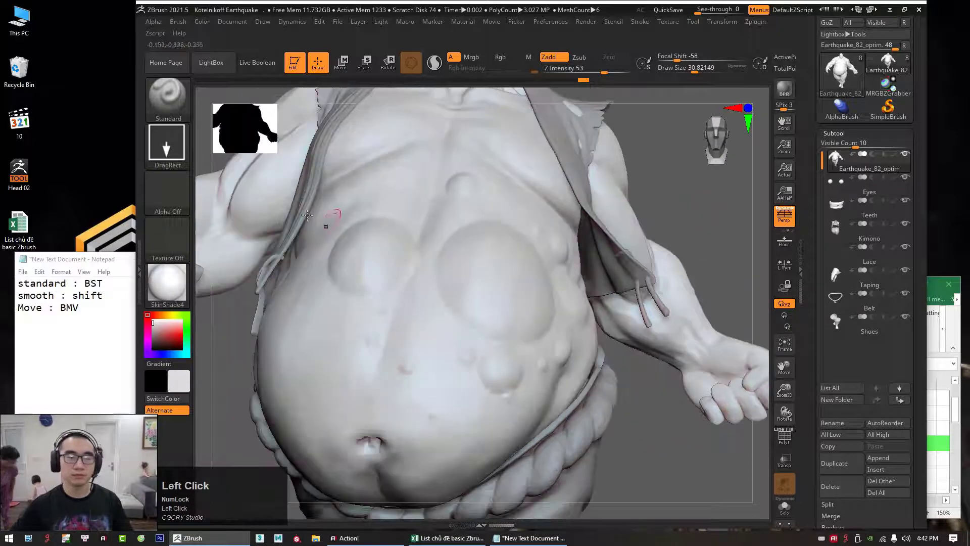
click(174, 151)
click(316, 155)
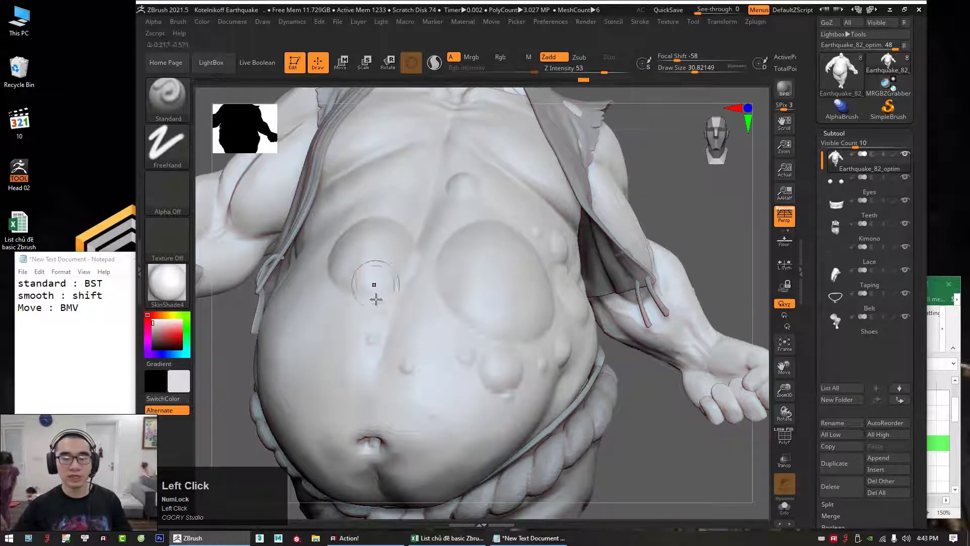
drag(229, 384, 243, 384)
drag(304, 318, 402, 440)
Step: Sculpt a long wavy FreeHand line on the belly's side, plus a broad stroke with Draw Size about 113
mouse_move(678, 231)
mouse_down()
mouse_move(689, 196)
mouse_move(708, 213)
mouse_up()
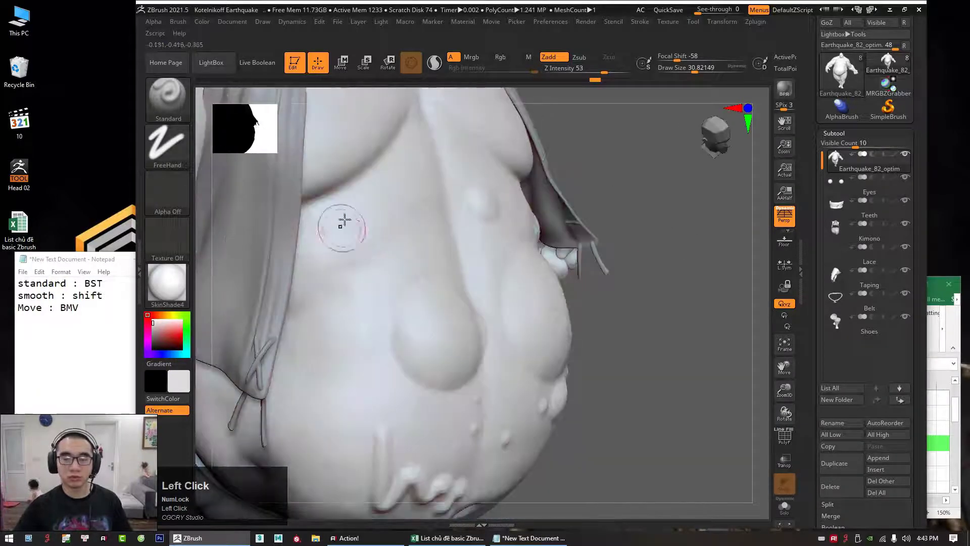
mouse_move(374, 194)
mouse_down()
mouse_move(381, 284)
mouse_move(318, 429)
mouse_move(412, 418)
mouse_up()
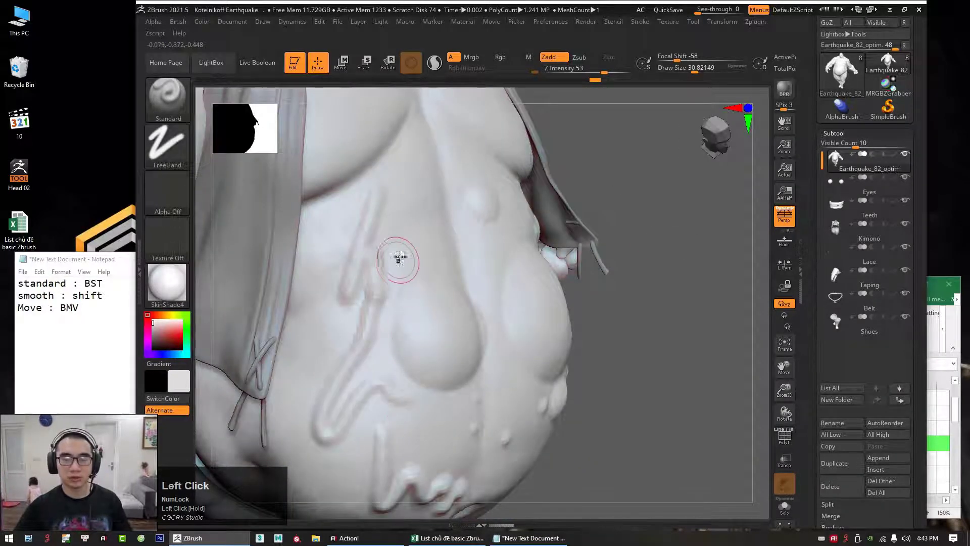
key(space)
drag(399, 258, 415, 254)
drag(410, 202, 483, 361)
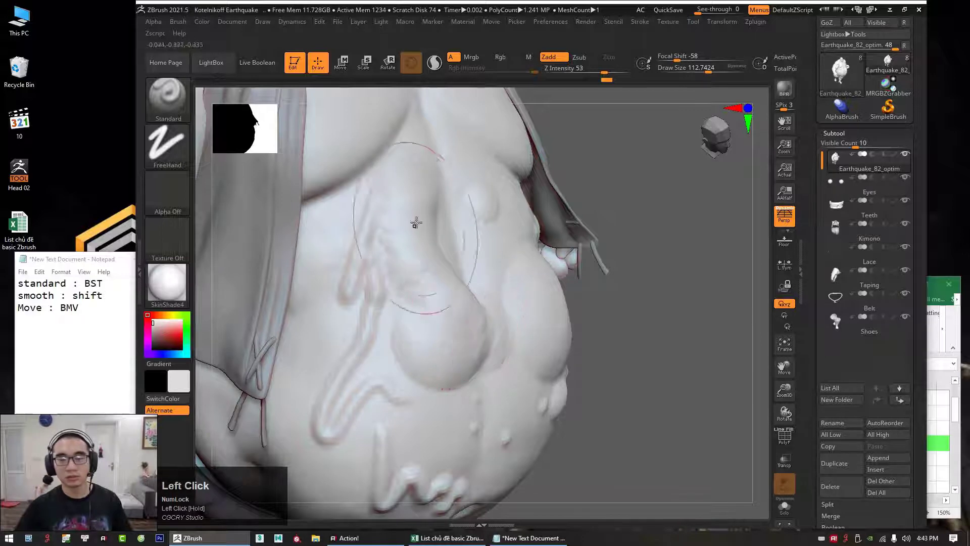
Step: Set the Draw Size to about 27.5 and undo the last two strokes on the belly's side
key(space)
drag(447, 247, 432, 247)
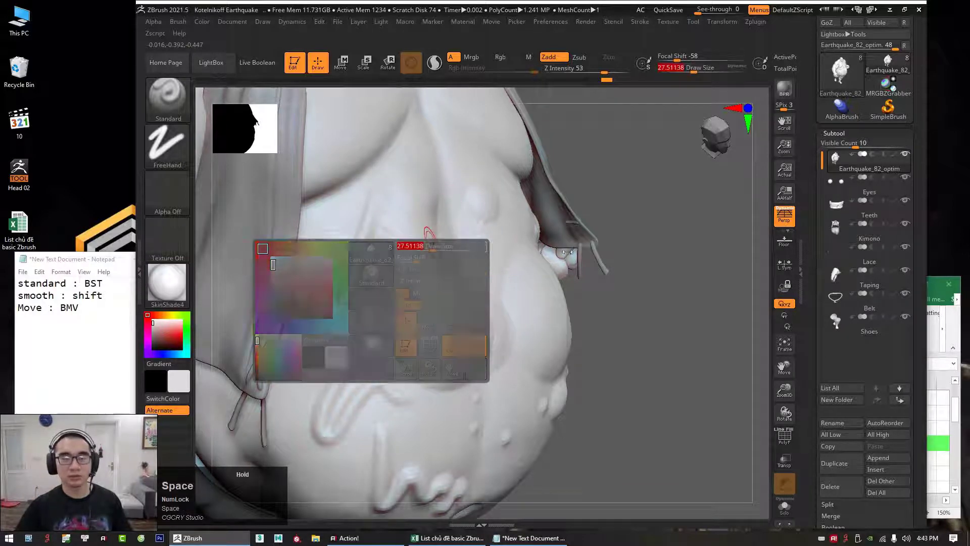
drag(626, 258, 595, 292)
key(ctrl+z)
key(ctrl+z)
shift+drag(700, 331, 710, 349)
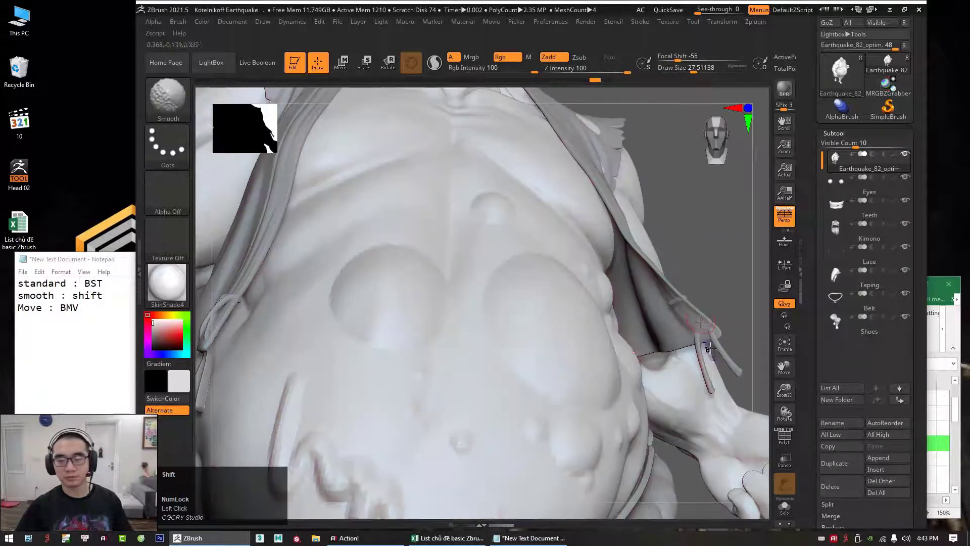
Step: Change the Standard brush's stroke type to Color Spray
mouse_move(736, 243)
alt+mouse_down()
mouse_move(682, 186)
mouse_move(709, 215)
alt+mouse_up()
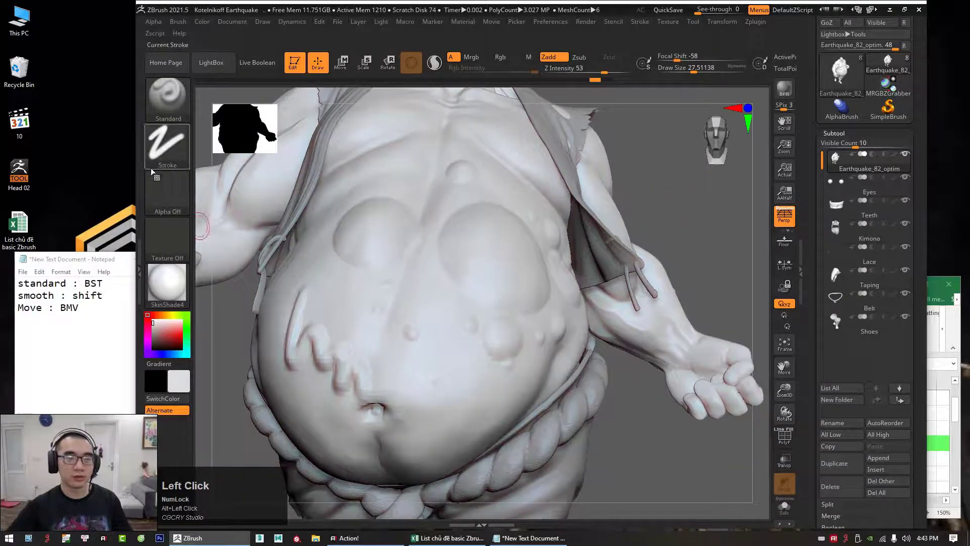
click(175, 150)
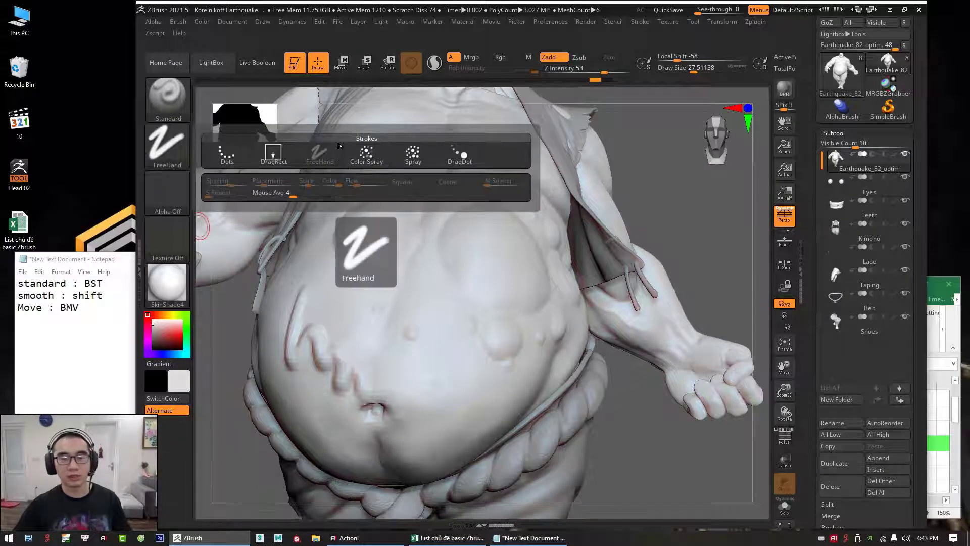
click(365, 160)
Step: Set the brush's Draw Size to about 66.5 and its Focal Shift to 0 for work on the chest
alt+drag(676, 159, 662, 227)
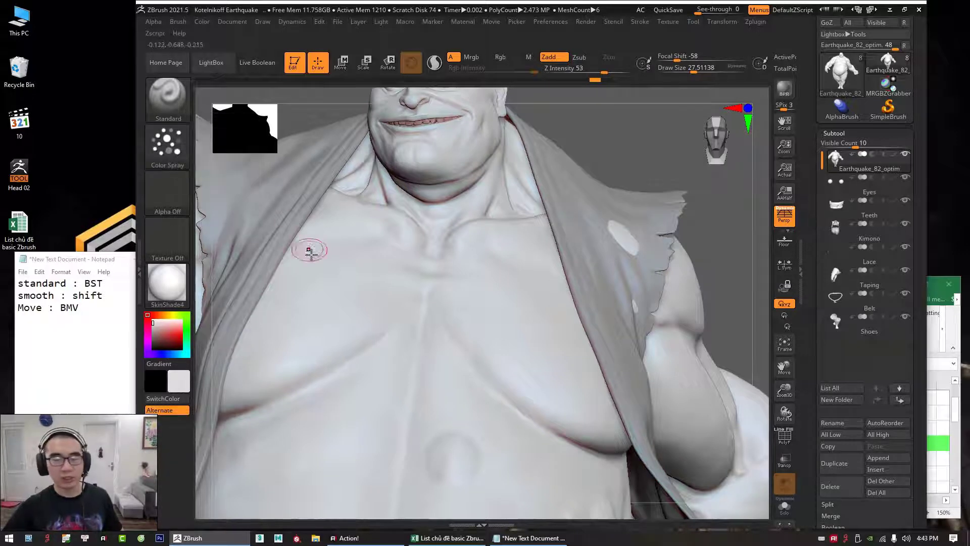
key(space)
click(326, 256)
drag(347, 258, 362, 255)
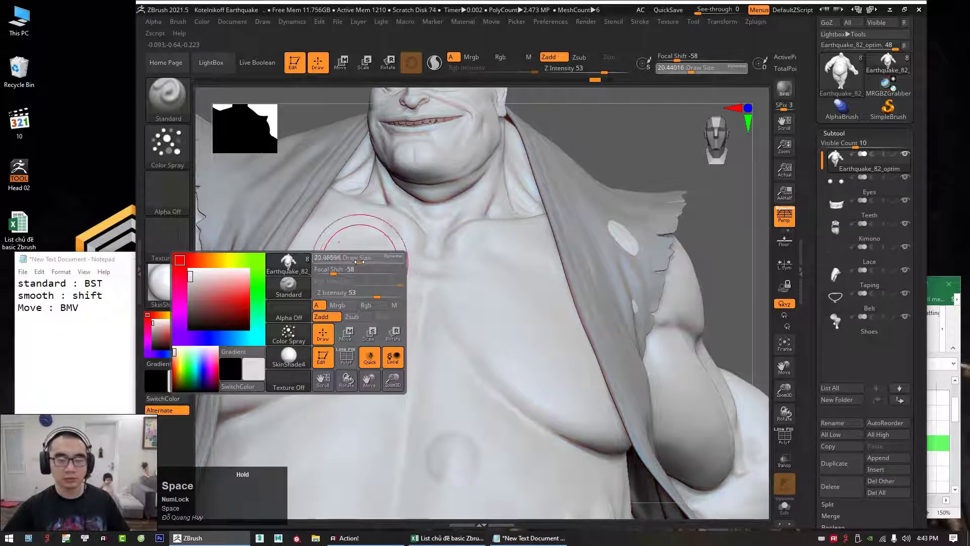
key(ctrl)
ctrl+right_drag(343, 260, 313, 258)
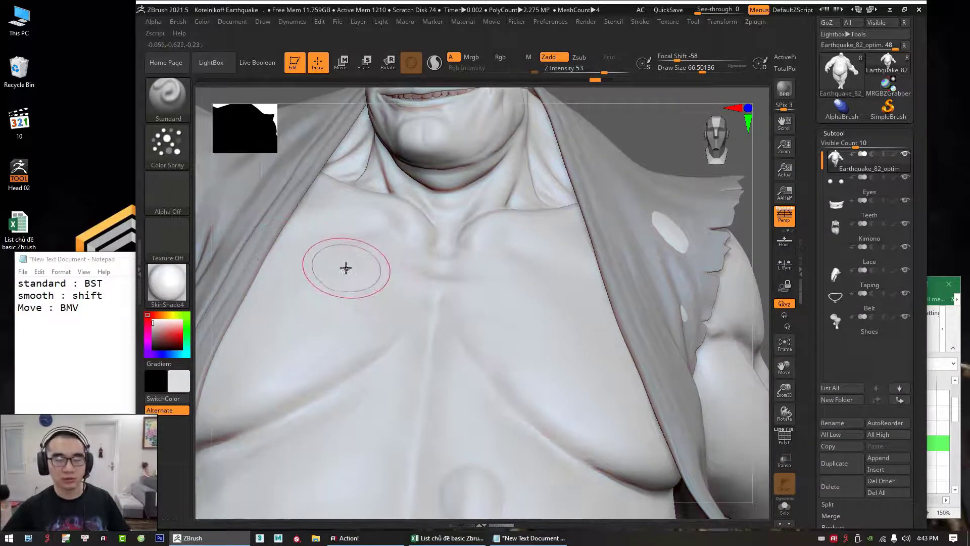
key(space)
drag(349, 279, 363, 280)
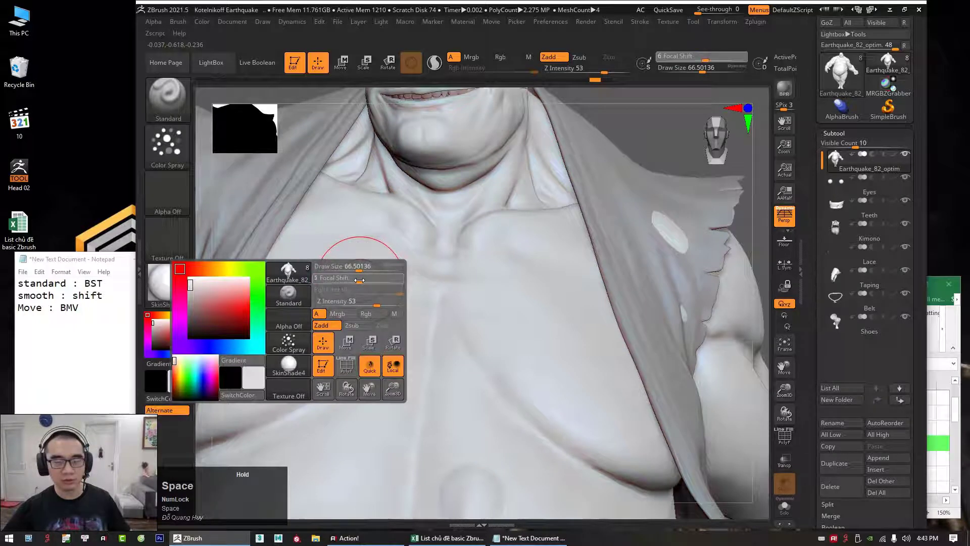
Step: Spray Color Spray strokes on both sides of the chest, undoing each one
drag(336, 244, 379, 321)
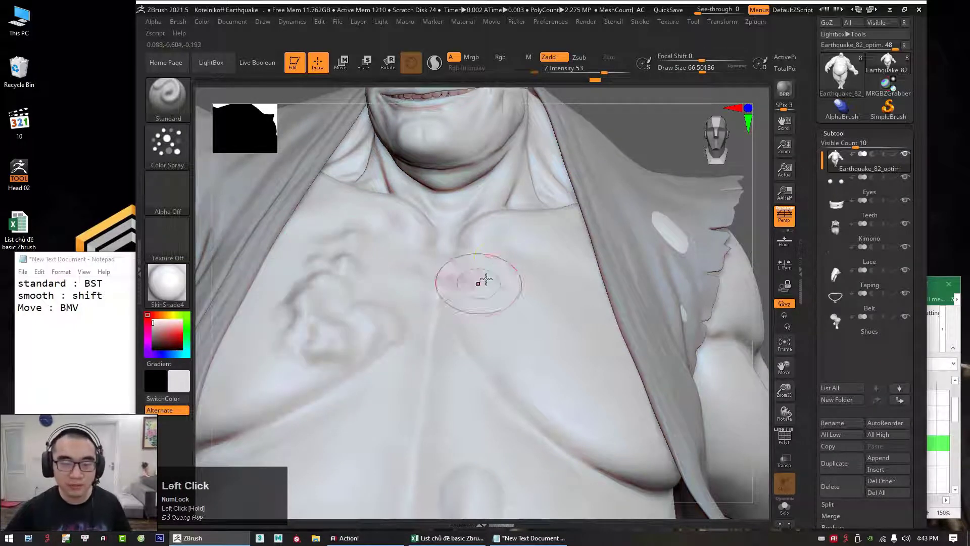
key(ctrl+z)
mouse_move(518, 233)
mouse_down()
mouse_move(522, 353)
mouse_move(556, 303)
mouse_move(514, 325)
mouse_move(541, 340)
mouse_up()
key(ctrl+z)
Step: Set the Z Intensity to 12 and undo the trial spray on the chest
key(space)
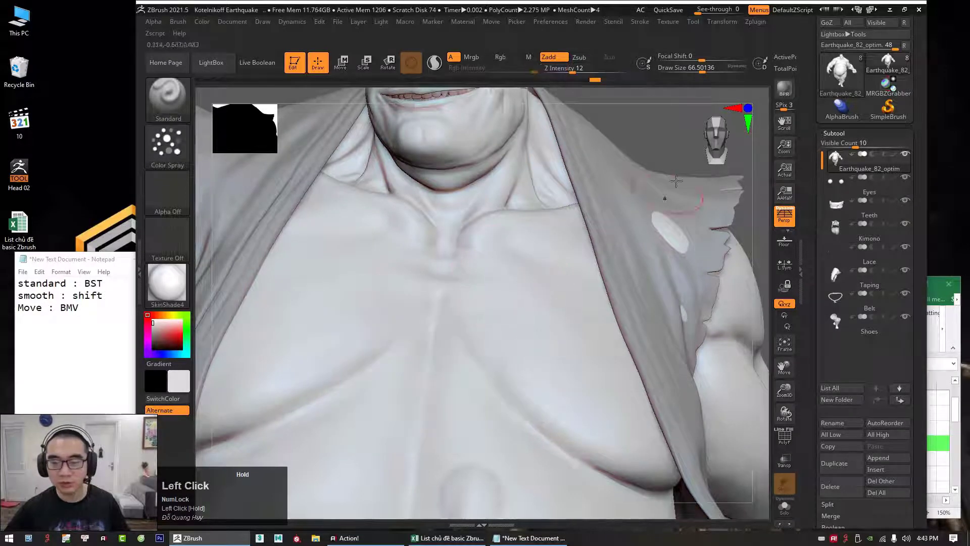
drag(676, 181, 619, 199)
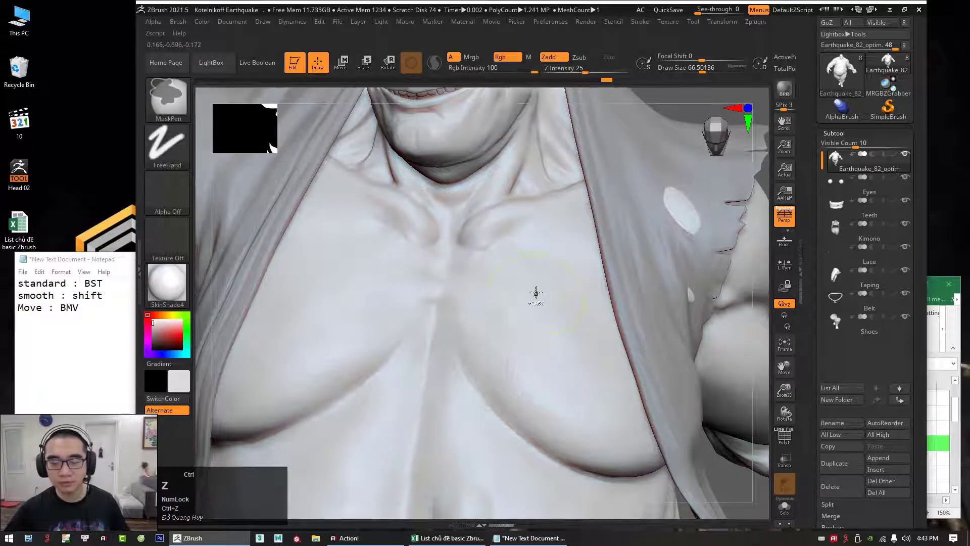
key(ctrl+z)
Step: Set the Z Intensity to 42 and spray Color Spray strokes over the chest and abdomen
key(space)
click(549, 334)
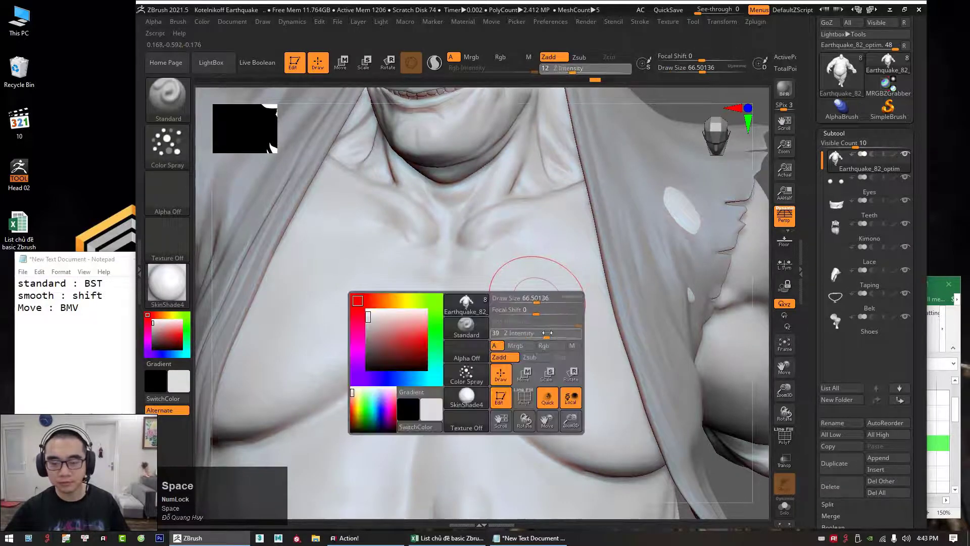
mouse_move(485, 283)
mouse_down()
mouse_move(540, 308)
mouse_move(481, 380)
mouse_move(359, 288)
mouse_move(427, 346)
mouse_move(317, 277)
mouse_move(281, 329)
mouse_move(440, 368)
mouse_move(451, 304)
mouse_up()
mouse_move(586, 269)
mouse_down()
mouse_move(607, 418)
mouse_move(728, 365)
mouse_move(440, 241)
mouse_up()
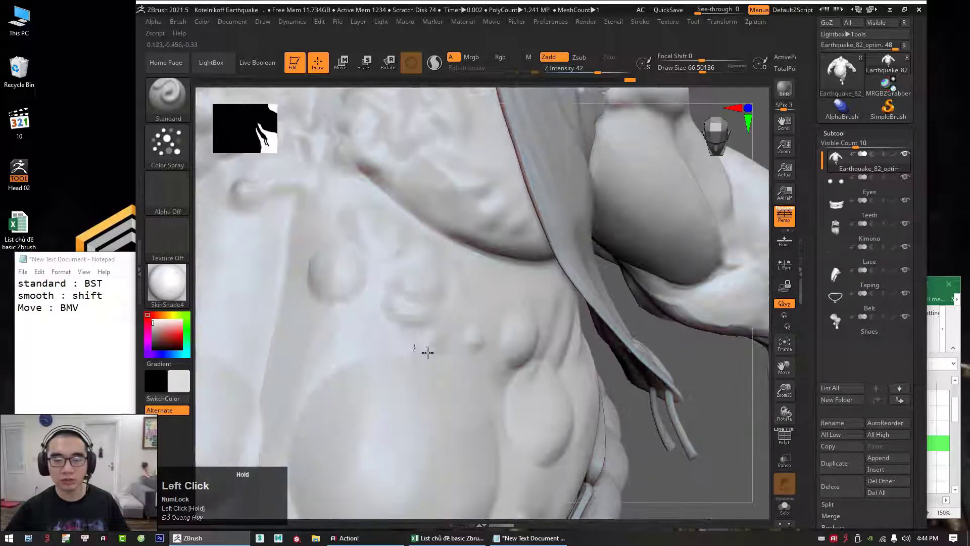
Step: Undo all the Color Spray strokes on the chest and abdomen
mouse_move(747, 153)
alt+mouse_down()
mouse_move(820, 376)
mouse_move(848, 399)
alt+mouse_up()
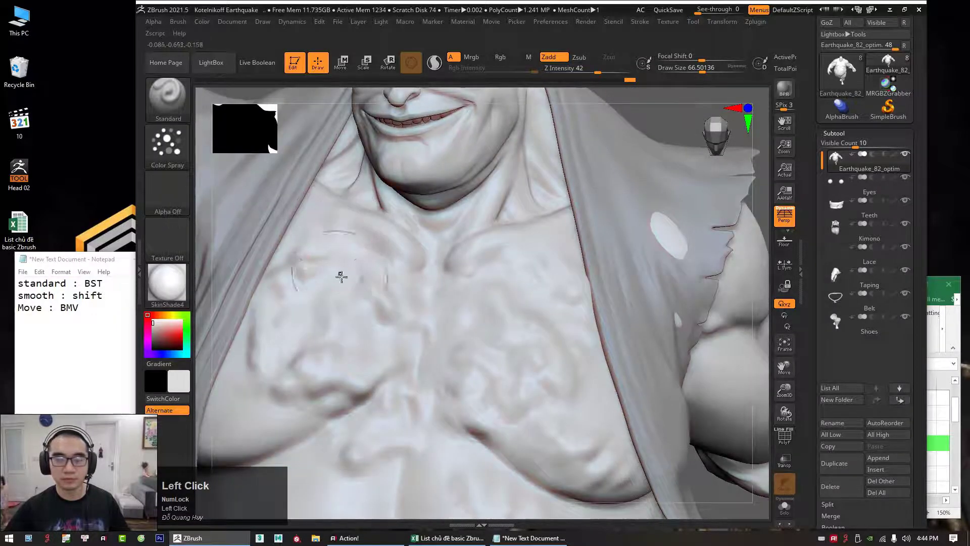
key(ctrl+z)
key(ctrl+z)
key(ctrl+z)
key(ctrl+z)
key(ctrl+z)
key(ctrl+z)
key(ctrl+z)
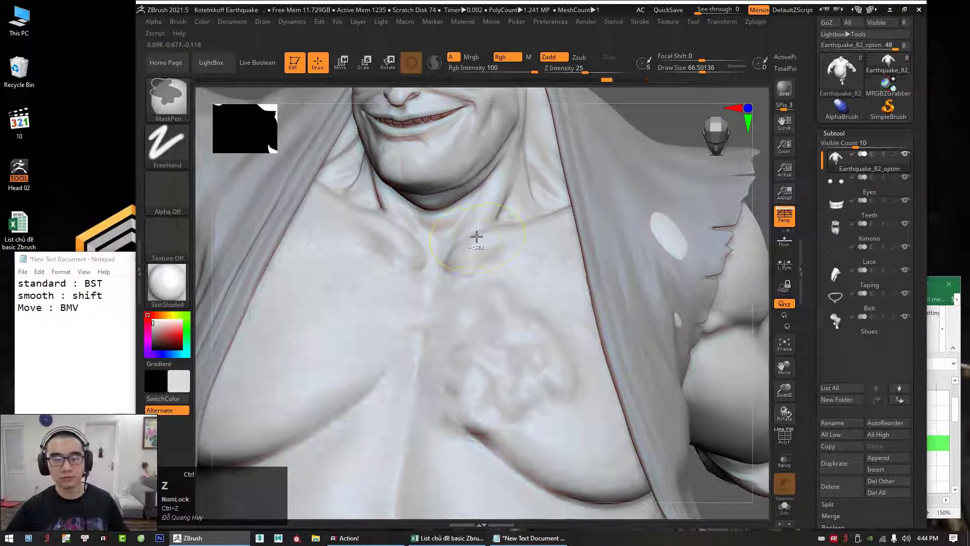
Step: Try Color Spray at a Draw Size of about 19.2 on the chest and undo the stroke
key(space)
drag(472, 219, 466, 219)
mouse_move(508, 275)
mouse_down()
mouse_move(531, 357)
mouse_move(508, 310)
mouse_up()
key(ctrl+z)
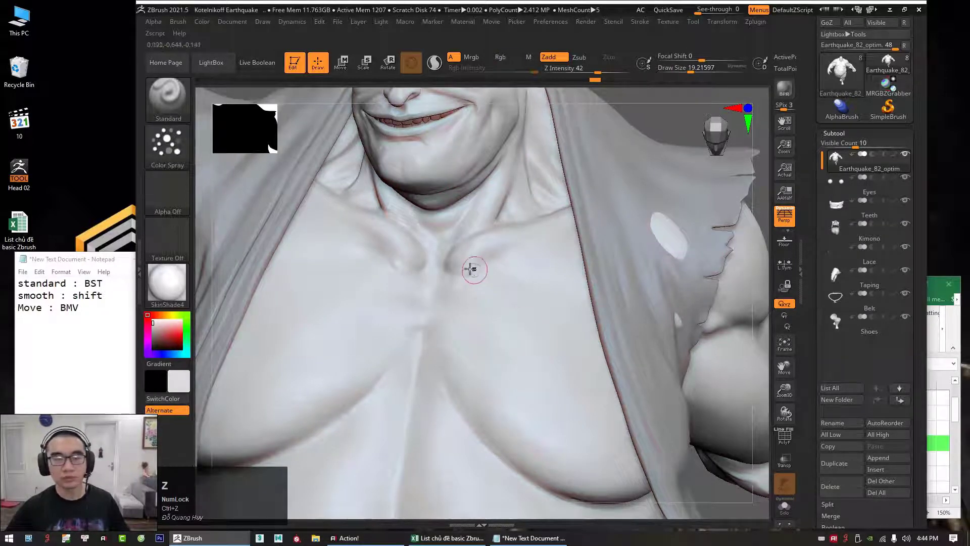
Step: Set the Draw Size to about 49.7, spray a trial stroke across the chest and undo it
key(space)
mouse_move(334, 283)
mouse_down()
mouse_move(325, 321)
mouse_move(396, 347)
mouse_move(475, 310)
mouse_up()
key(ctrl+z)
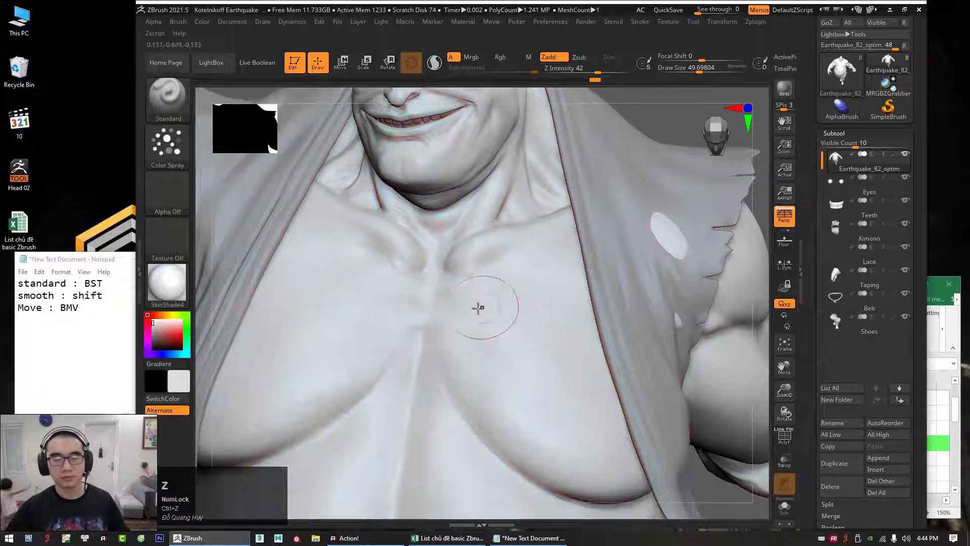
Step: Try the Spray stroke type across the chest and undo the strokes
click(174, 144)
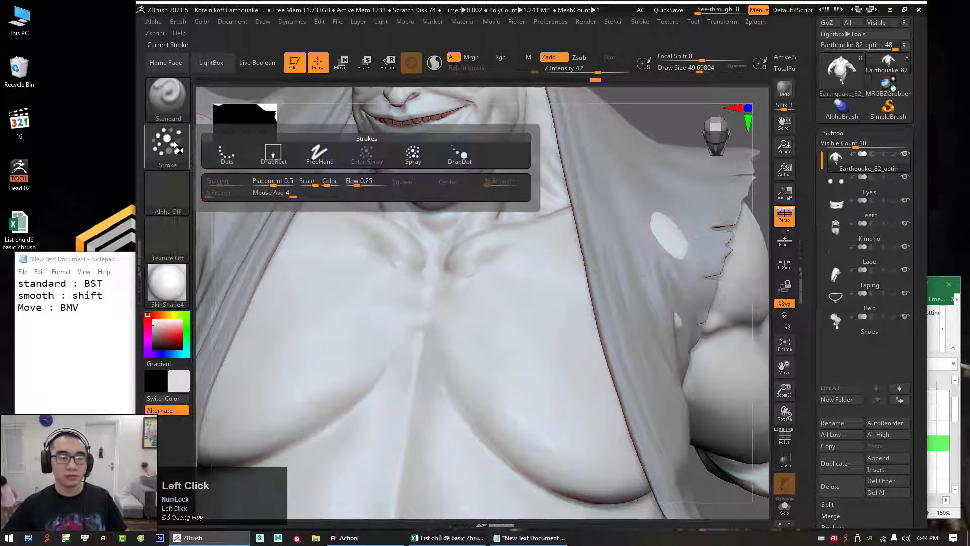
click(414, 156)
mouse_move(328, 269)
mouse_down()
mouse_move(357, 345)
mouse_move(475, 314)
mouse_move(593, 358)
mouse_up()
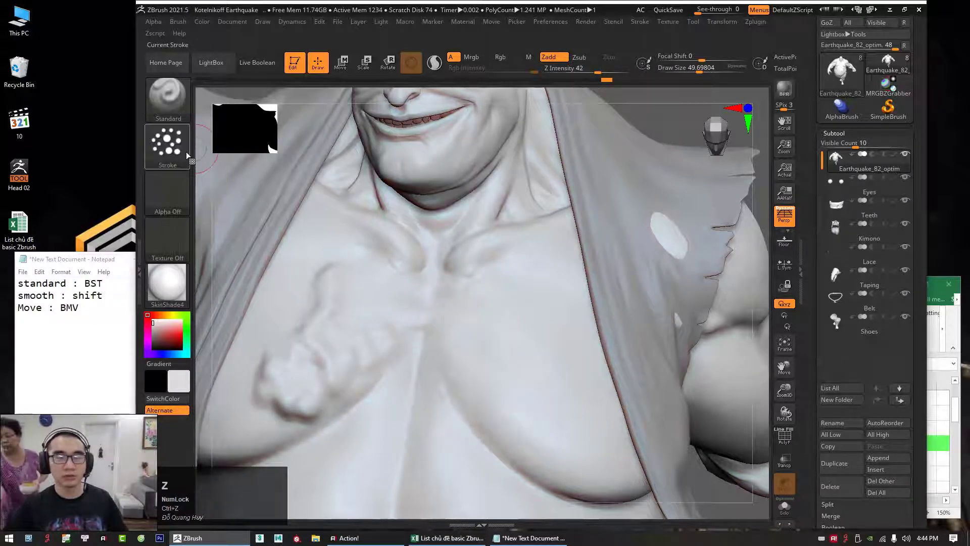
click(169, 146)
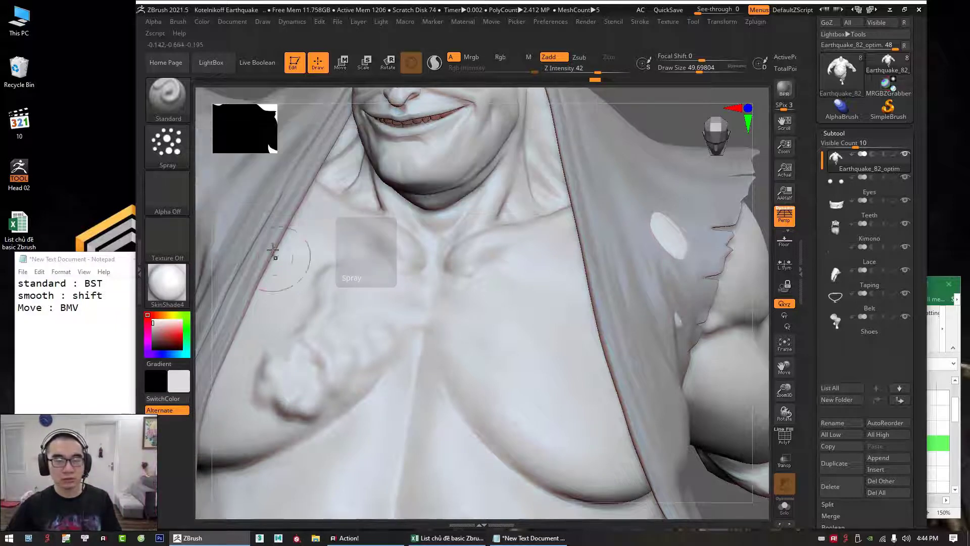
key(ctrl+z)
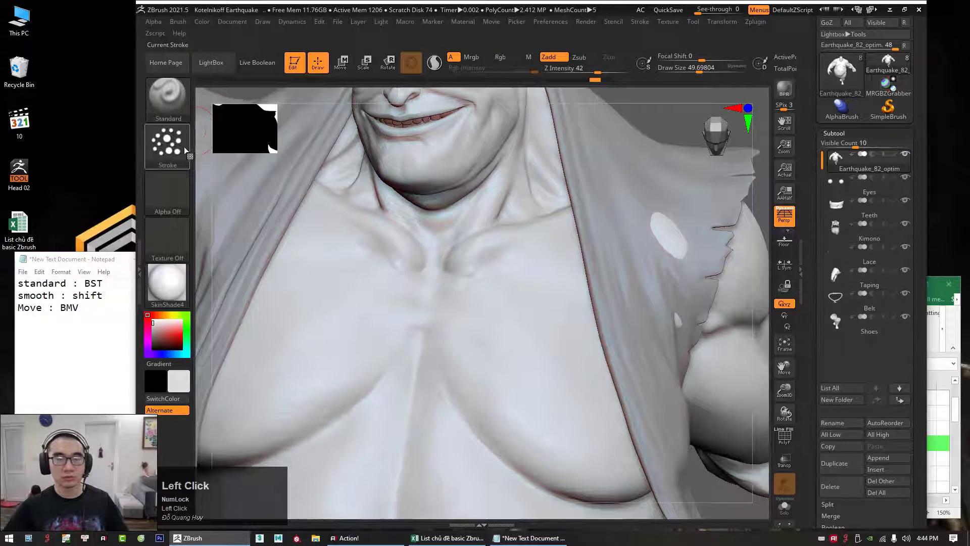
Step: Return the stroke type to Color Spray, enable Rgb and pick a muted red colour
click(183, 147)
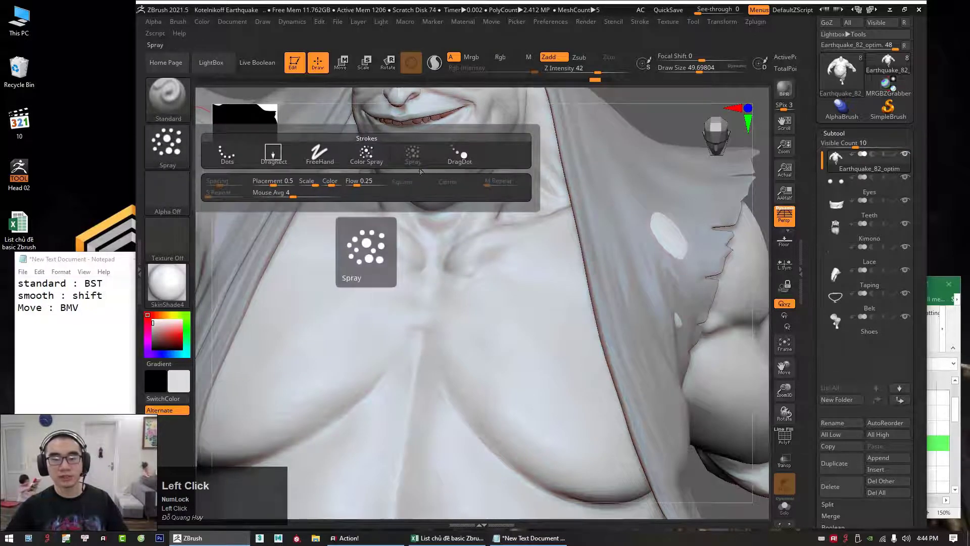
click(376, 160)
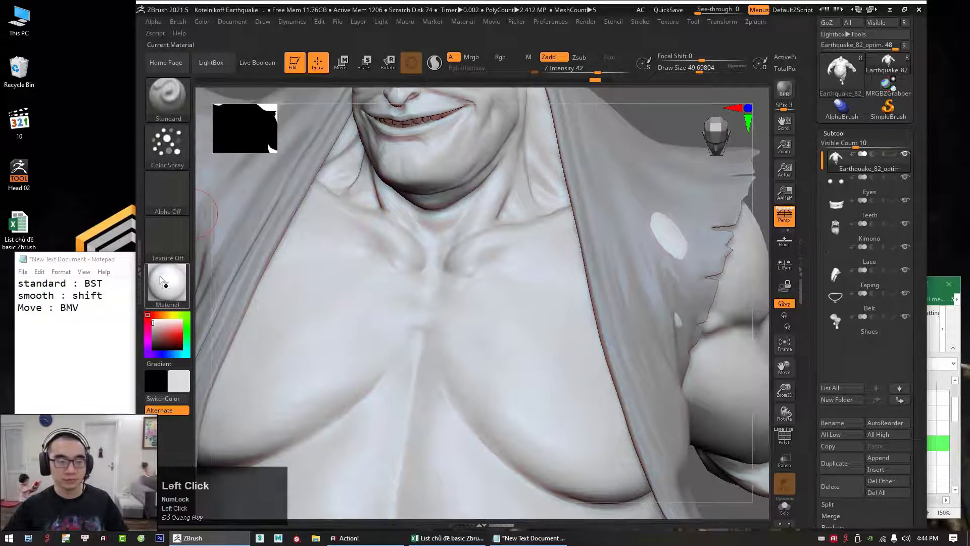
click(503, 59)
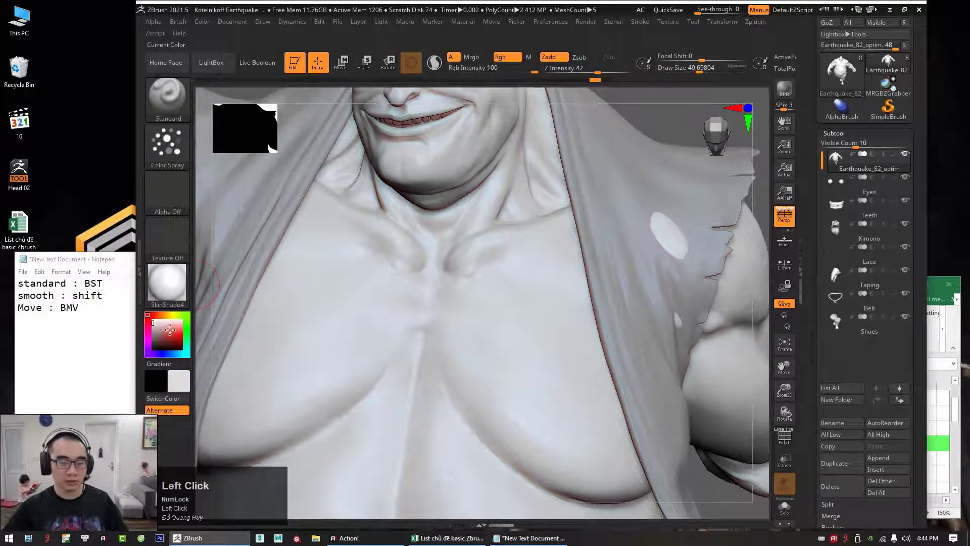
click(162, 333)
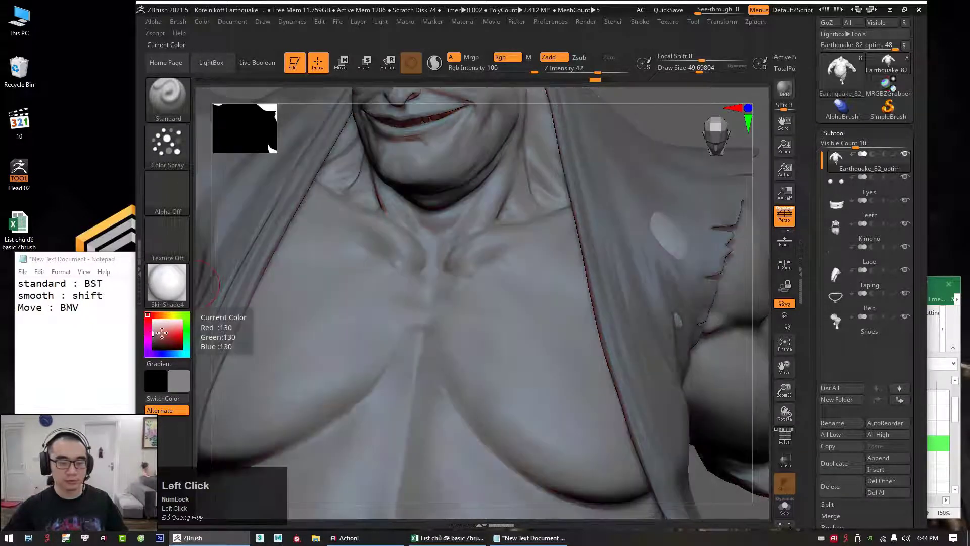
click(168, 332)
Step: Spray red strokes on the chest with Zadd on and with Zadd off, undoing the trials
mouse_move(324, 280)
mouse_down()
mouse_move(334, 309)
mouse_move(365, 295)
mouse_up()
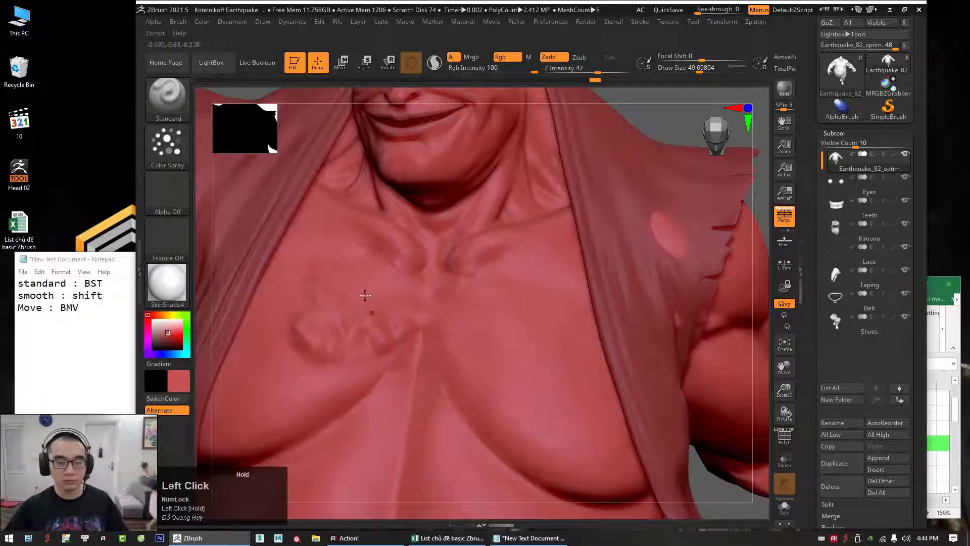
key(ctrl+z)
click(554, 59)
mouse_move(334, 256)
mouse_down()
mouse_move(354, 298)
mouse_move(397, 321)
mouse_up()
mouse_move(334, 341)
mouse_down()
mouse_move(445, 313)
mouse_move(502, 349)
mouse_move(490, 329)
mouse_up()
key(ctrl+z)
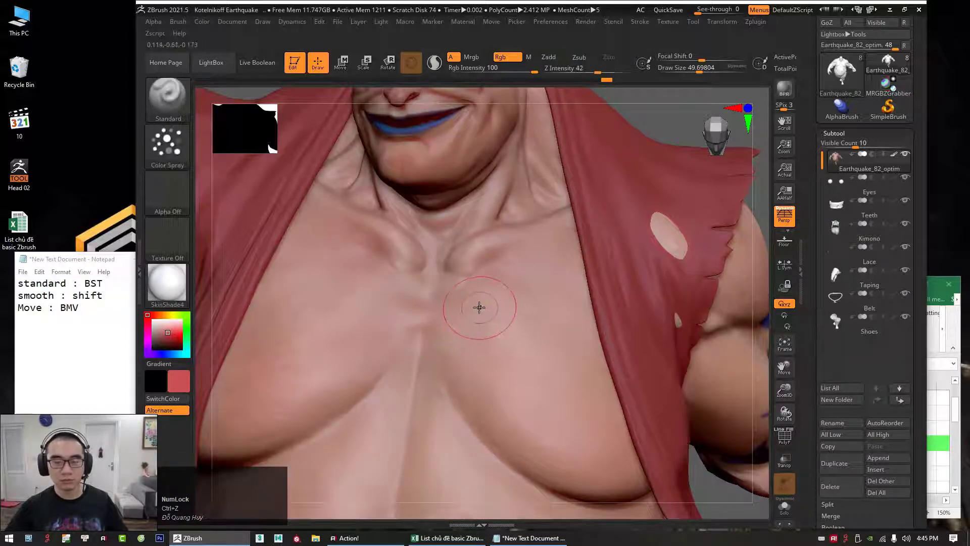
Step: Turn off Rgb, set the main colour to white and hide the polypaint on the model
click(499, 58)
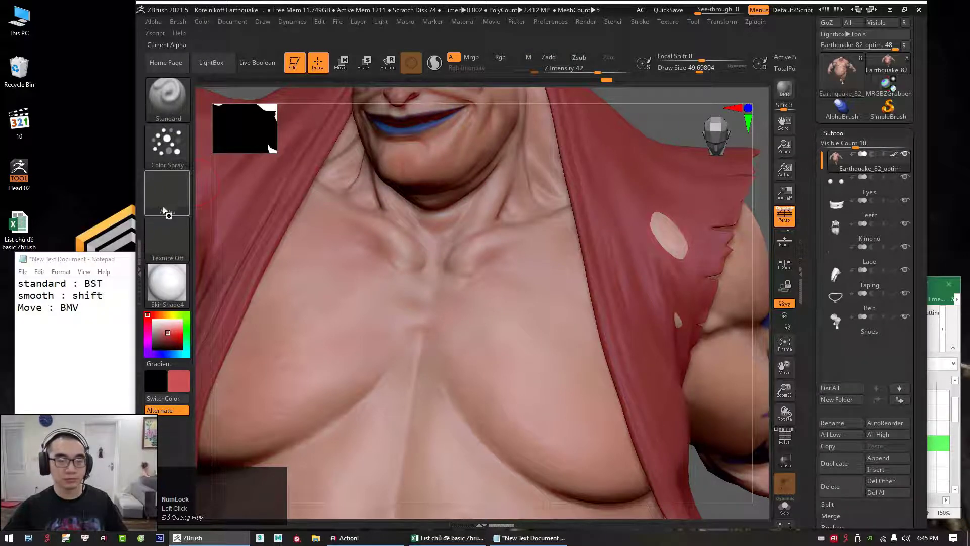
click(154, 318)
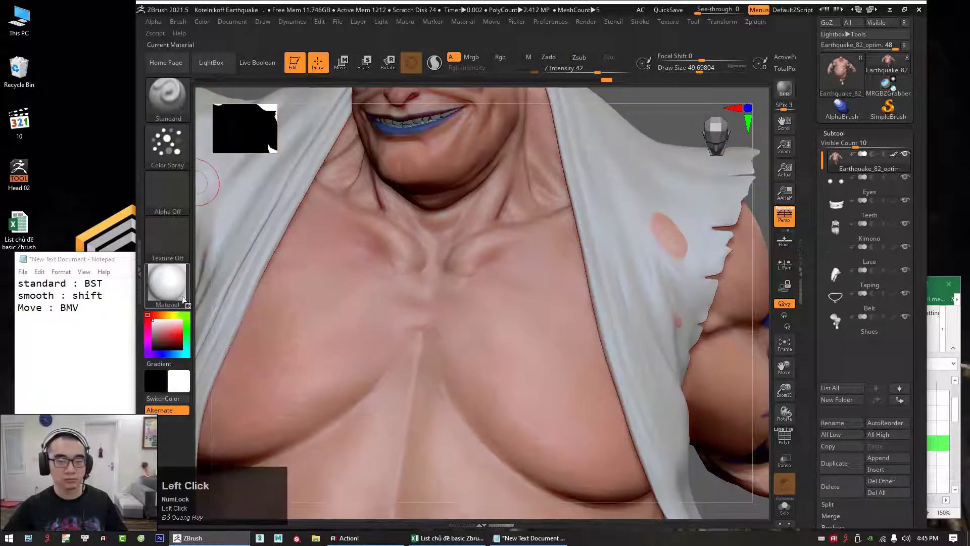
shift+click(894, 155)
Step: Change the Standard brush's stroke type to DragDot
drag(638, 103, 647, 114)
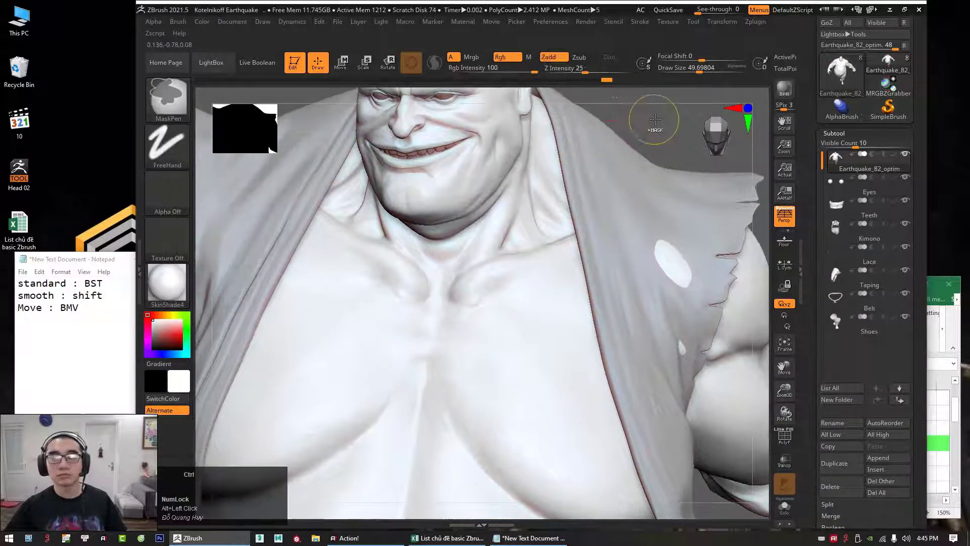
ctrl+right_drag(654, 130, 641, 177)
drag(641, 177, 635, 148)
ctrl+right_drag(636, 148, 504, 290)
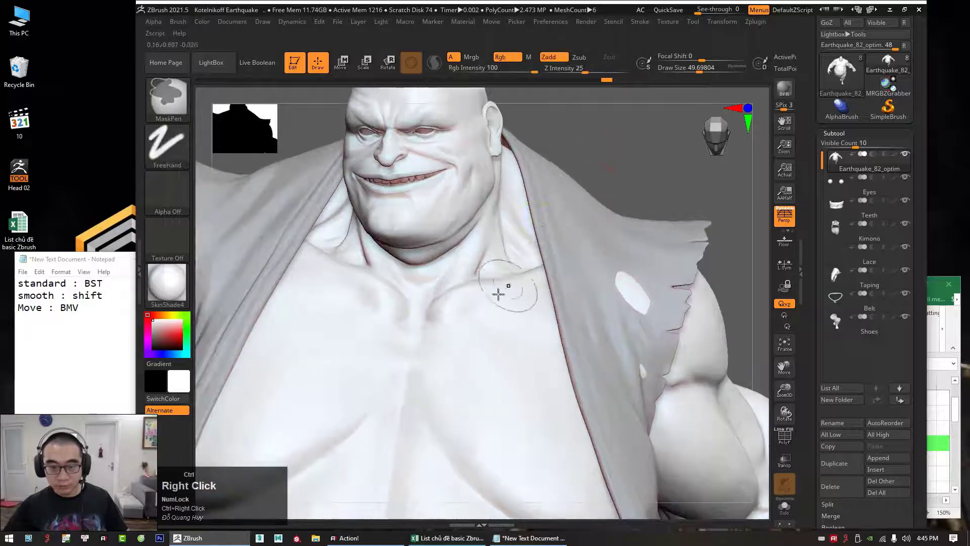
alt+drag(631, 156, 636, 141)
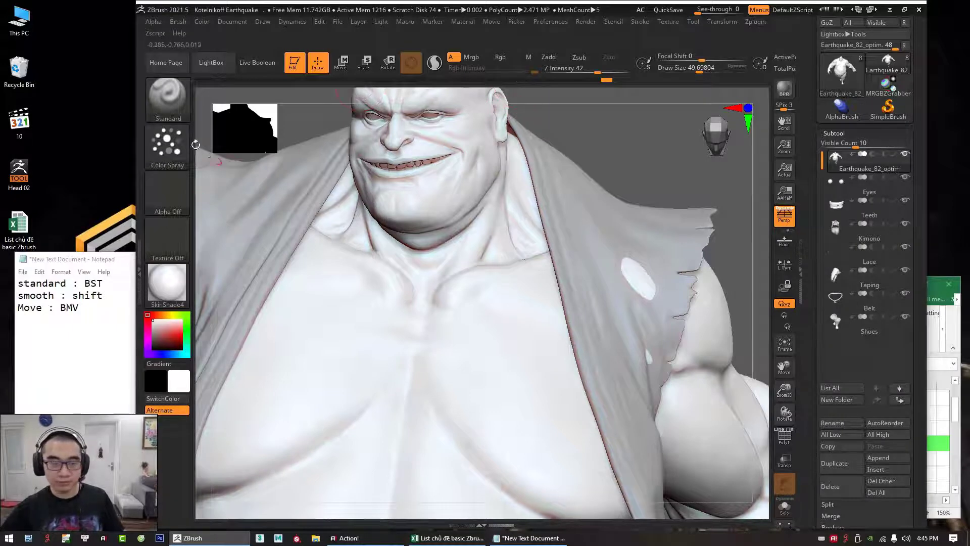
click(174, 145)
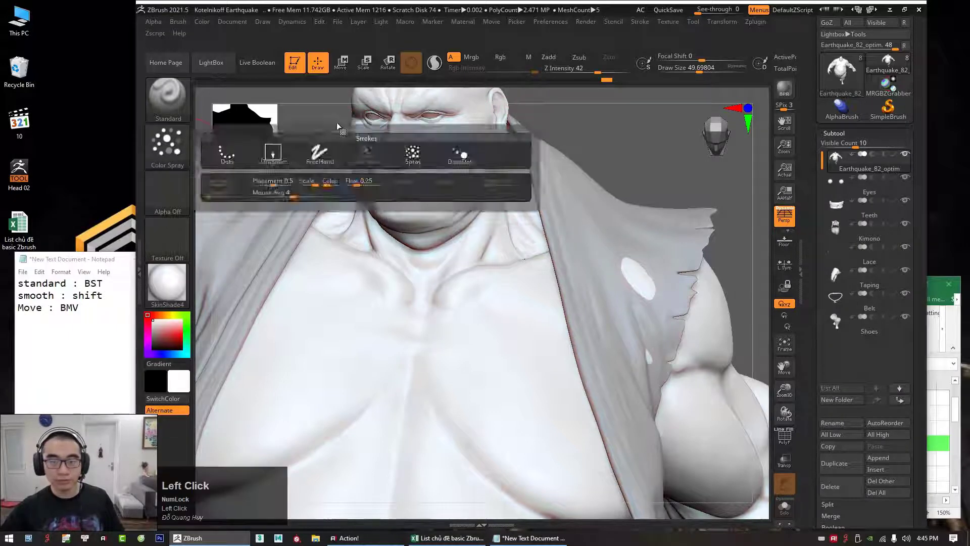
click(464, 153)
Step: Set the brush's Draw Size to about 32.6 and its Z Intensity to 72 for work on the chest
mouse_move(640, 150)
alt+right_down()
mouse_move(602, 130)
mouse_move(533, 193)
alt+right_up()
key(space)
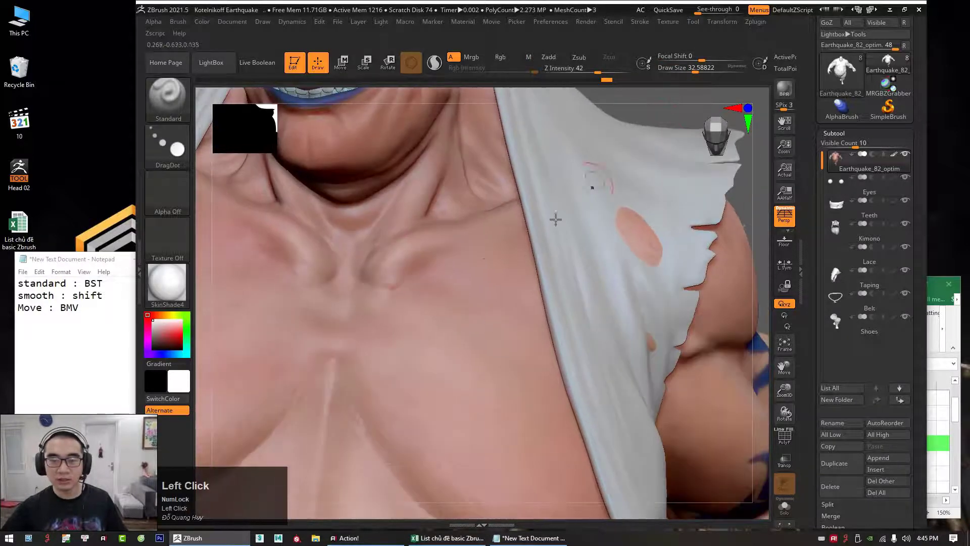
key(space)
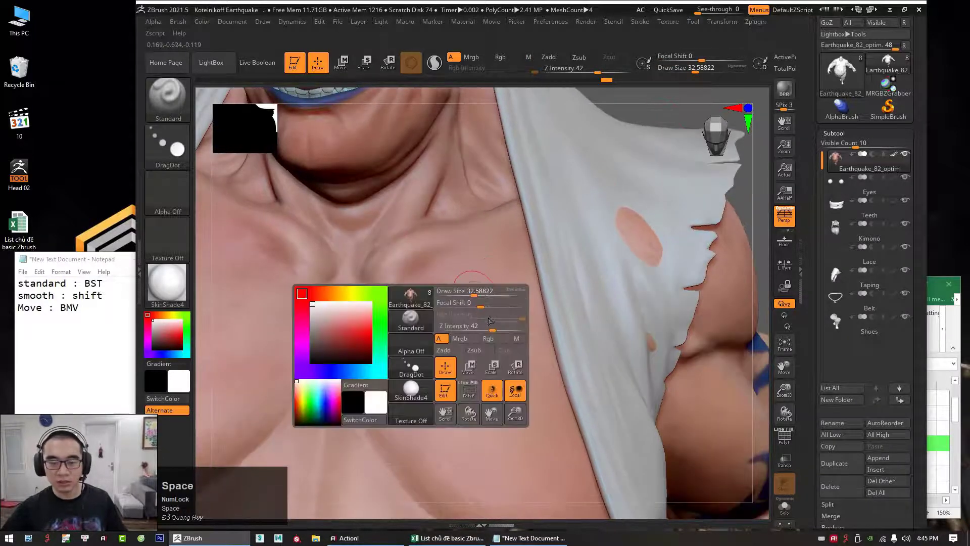
drag(490, 326, 510, 325)
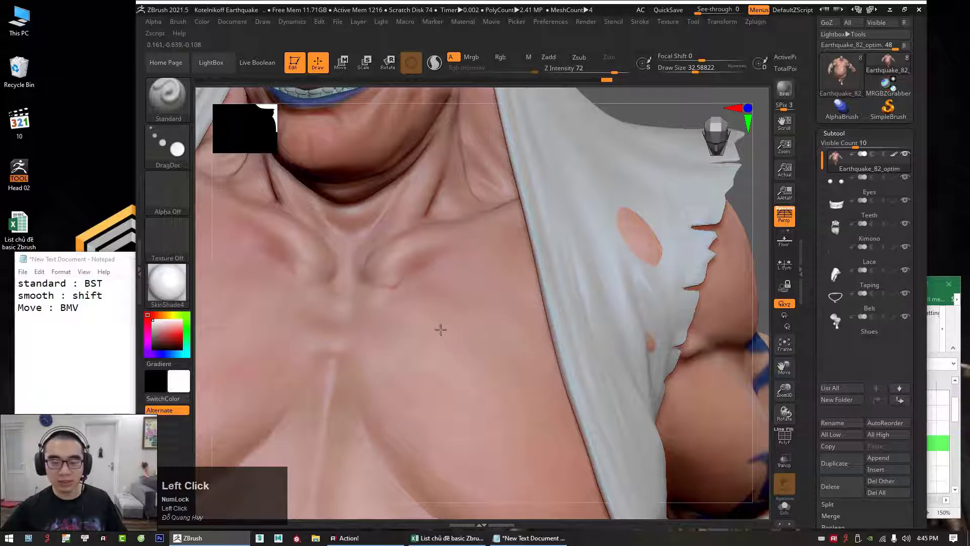
Step: Try DragDot strokes on the upper chest, setting the Draw Size to about 36.4
drag(440, 329, 457, 342)
key(shift)
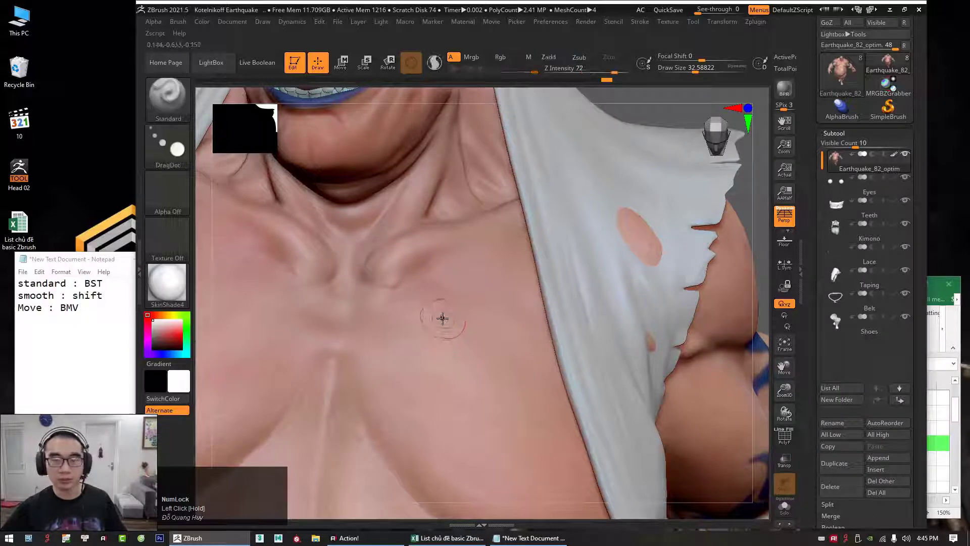
key(space)
drag(442, 311, 443, 311)
alt+click(453, 315)
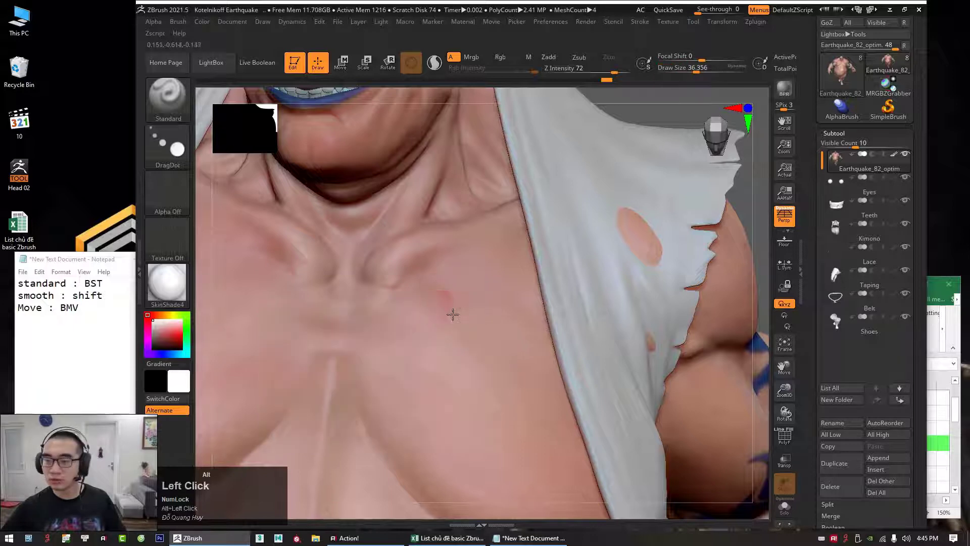
Step: Hide the body's polypaint, turn on Zadd and place a ring of small DragDot bumps on one side of the chest
click(891, 154)
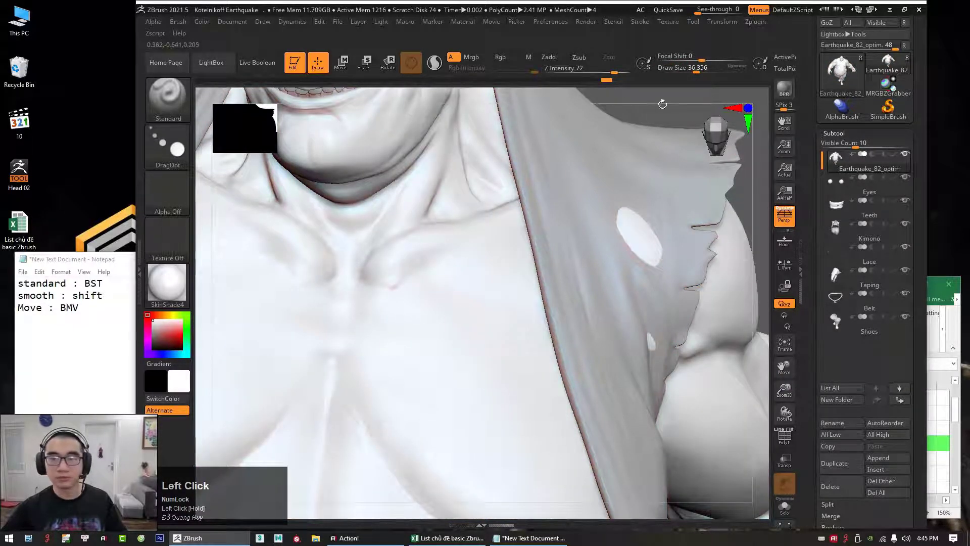
click(546, 57)
click(452, 362)
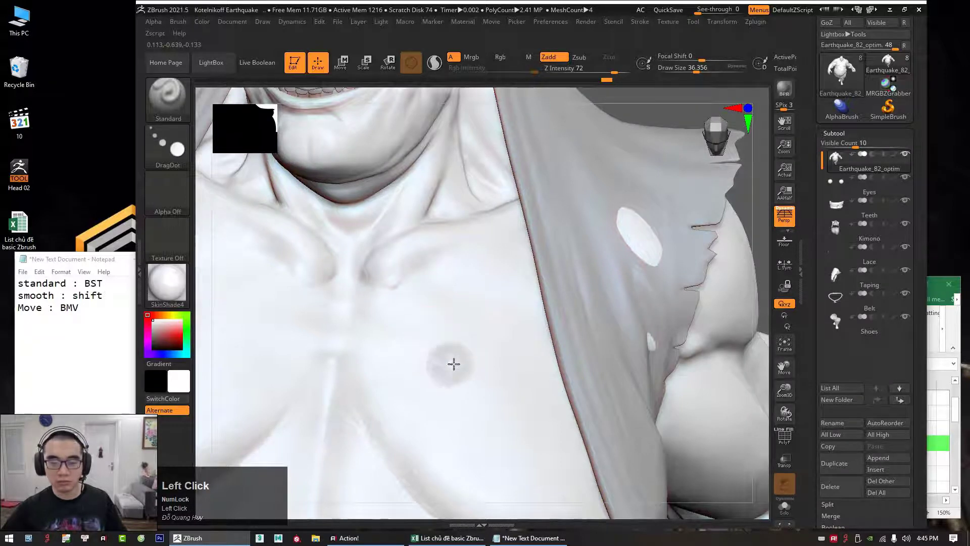
click(486, 325)
click(434, 403)
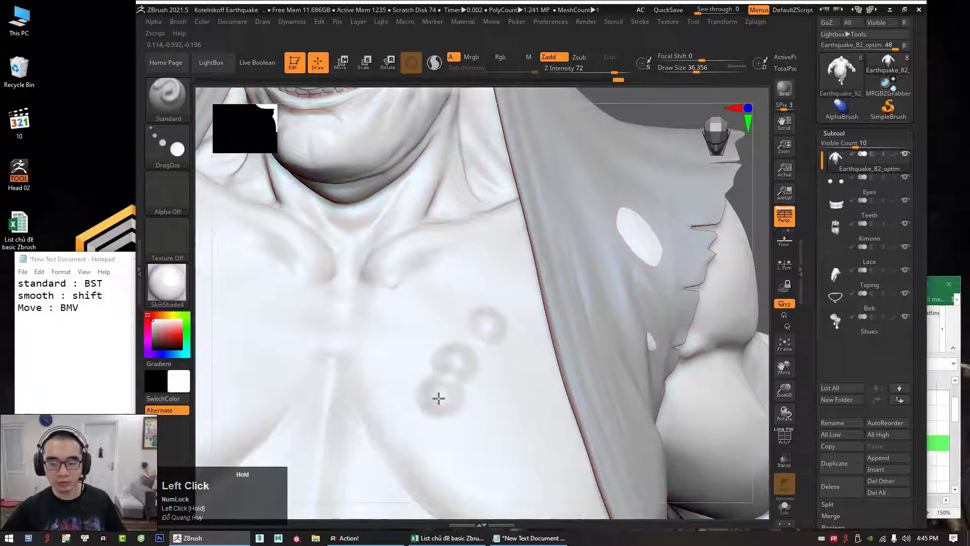
click(469, 452)
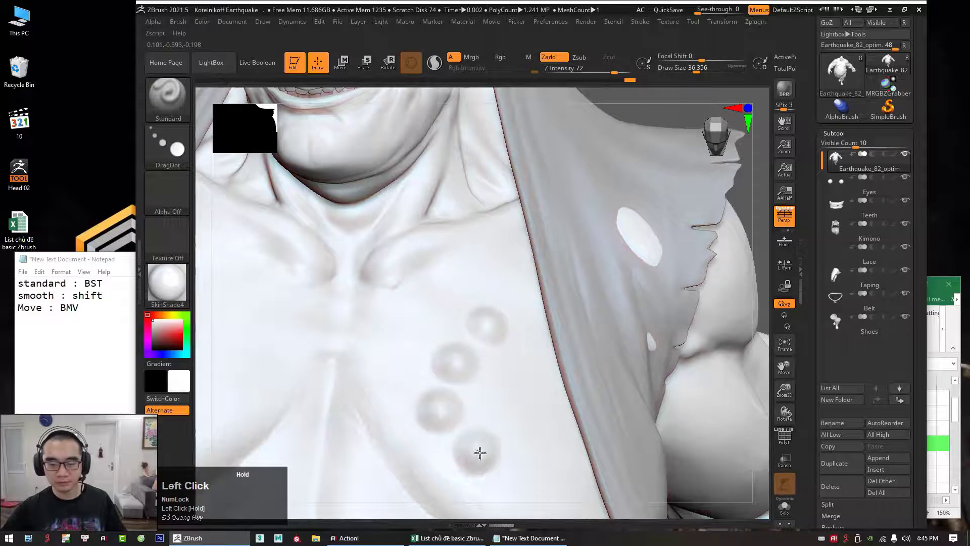
click(529, 447)
click(541, 404)
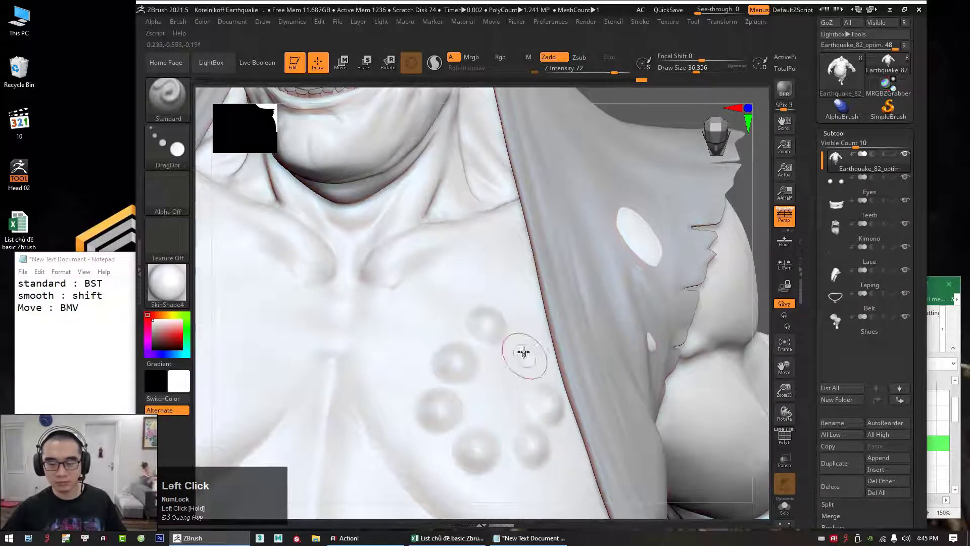
drag(522, 351, 539, 358)
click(521, 312)
Step: Set the Draw Size to about 69.7 and the Focal Shift to -44, and place larger DragDot bumps on the chest and upper abdomen
key(space)
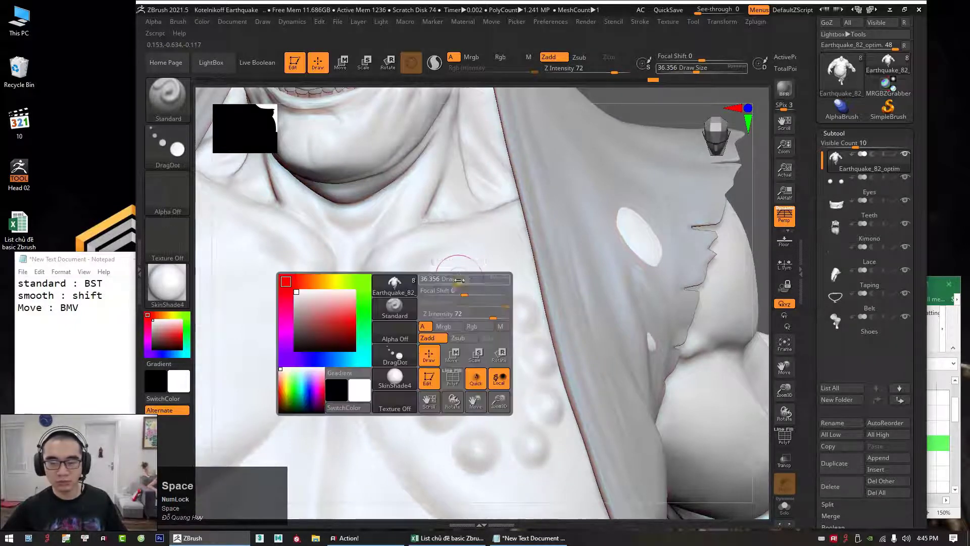
drag(466, 280, 464, 280)
drag(431, 304, 403, 324)
key(space)
drag(263, 350, 242, 356)
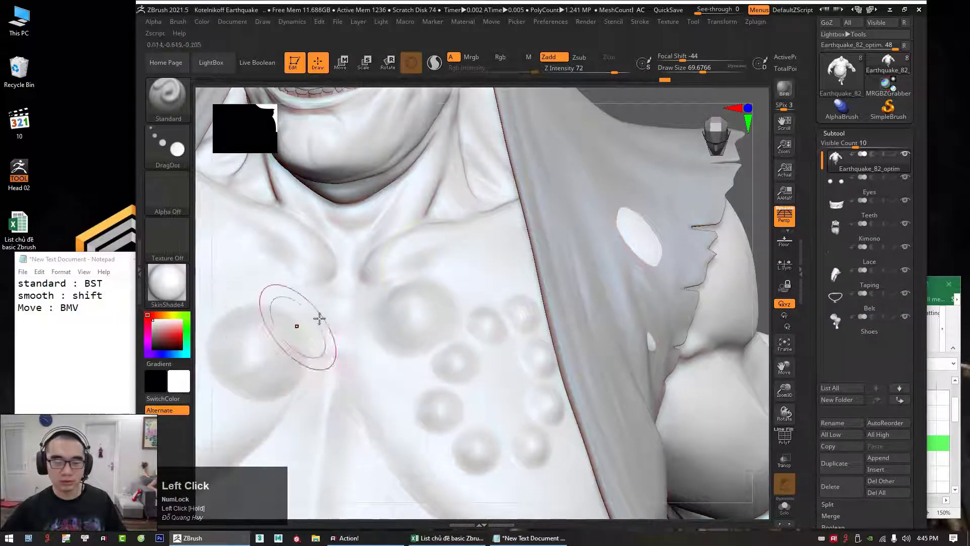
ctrl+right_drag(319, 319, 323, 289)
alt+right_drag(656, 210, 652, 101)
ctrl+right_drag(344, 320, 346, 349)
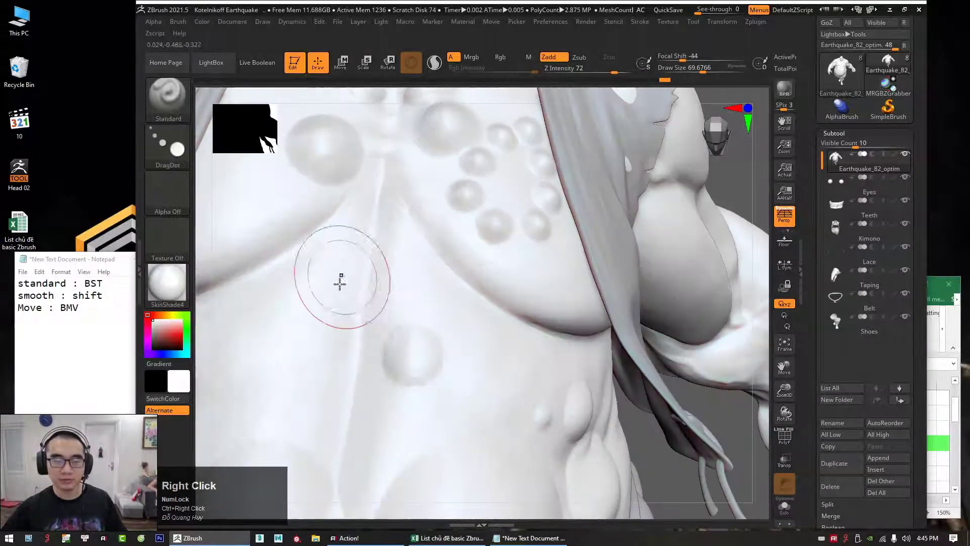
Step: Place a large DragDot bump on the upper abdomen, set the Draw Size to about 36.4 and add a smaller bump under the chest
drag(296, 330, 295, 319)
key(space)
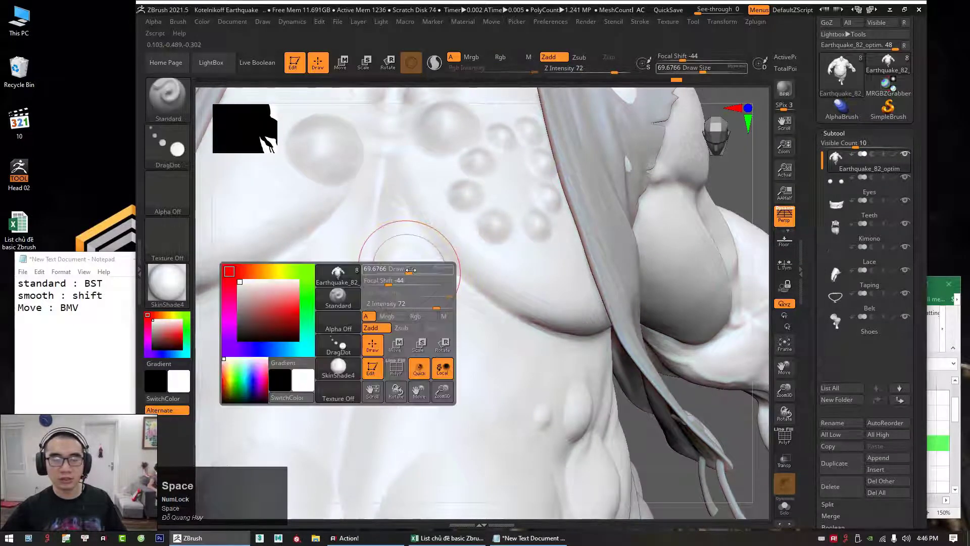
drag(403, 269, 402, 270)
click(461, 325)
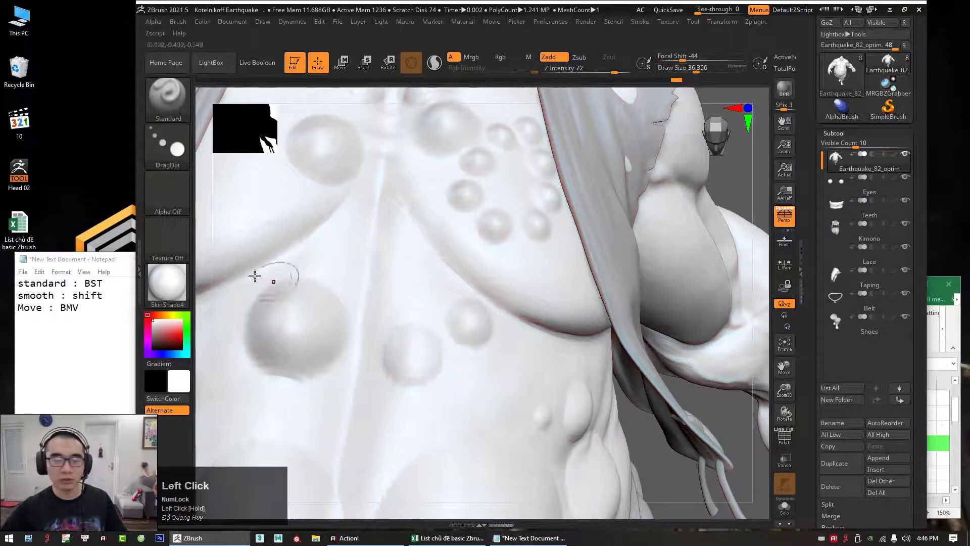
Step: Switch the brush's stroke type to DragRect and try one stroke on the upper abdomen, undoing it
click(168, 130)
click(275, 150)
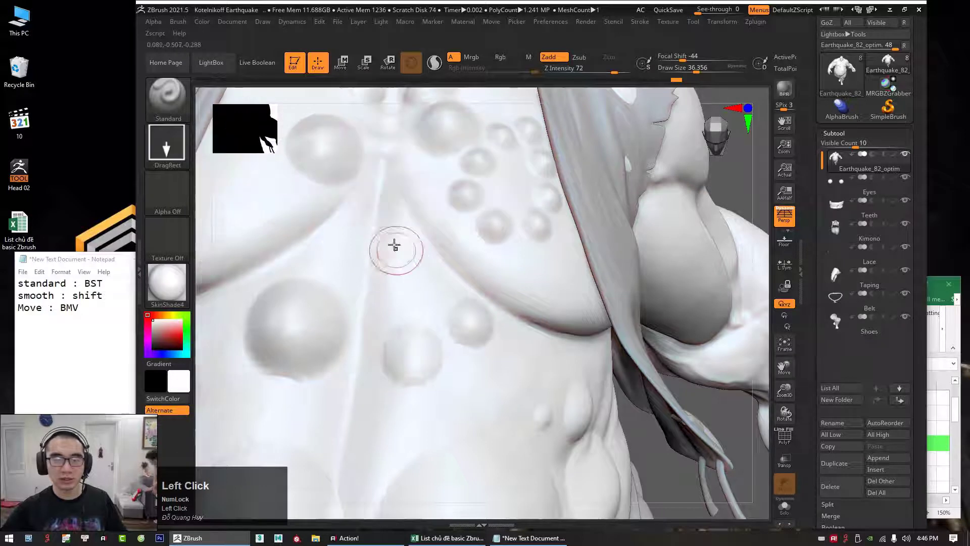
mouse_move(394, 245)
mouse_down()
mouse_move(433, 303)
mouse_move(413, 275)
mouse_move(418, 288)
mouse_move(301, 305)
mouse_move(382, 319)
mouse_move(414, 369)
mouse_move(429, 308)
mouse_up()
key(ctrl+z)
Step: Undo all the remaining test bumps on the character's chest and abdomen
alt+drag(766, 158, 707, 173)
ctrl+right_drag(707, 173, 609, 194)
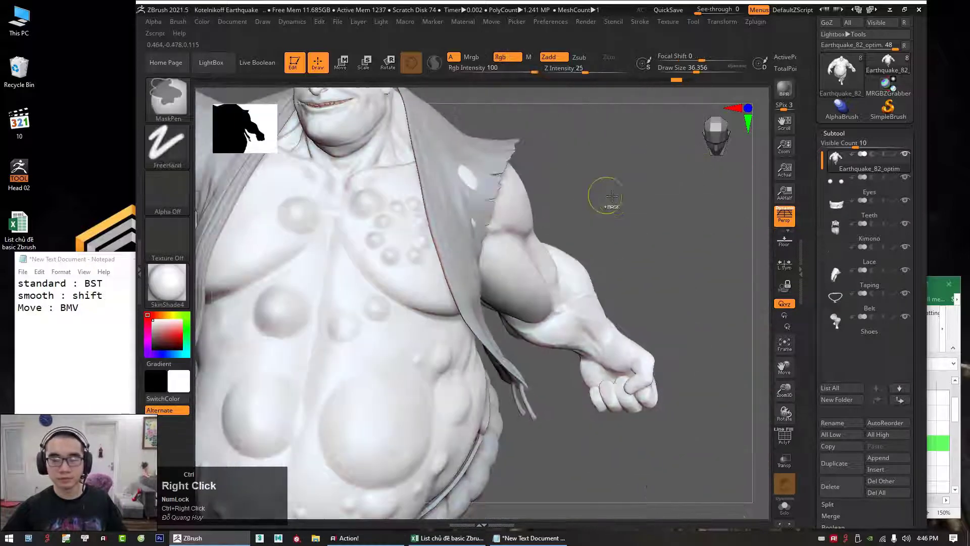
key(ctrl+z)
key(ctrl+z)
key(ctrl+z)
key(ctrl+z)
key(ctrl+z)
key(ctrl+z)
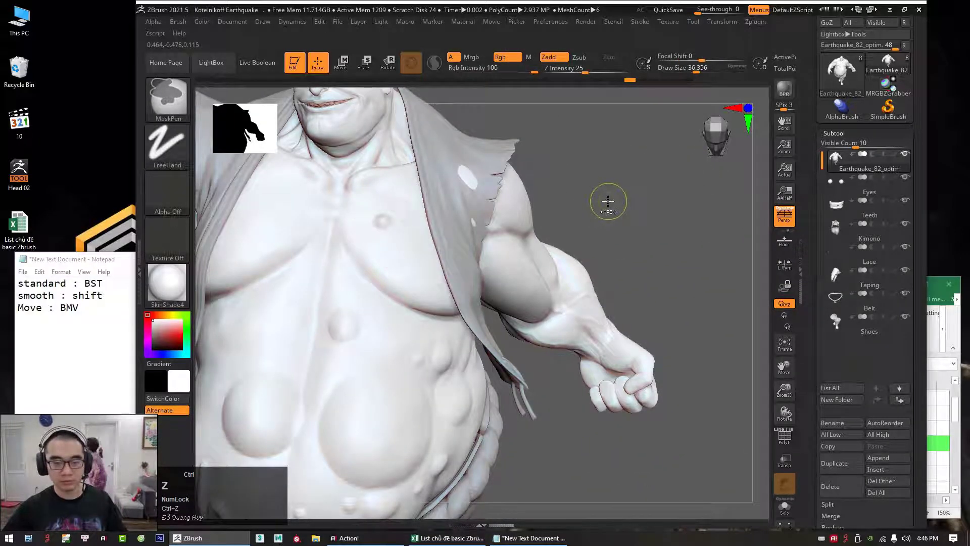
key(ctrl+z)
key(ctrl+z)
key(ctrl+z)
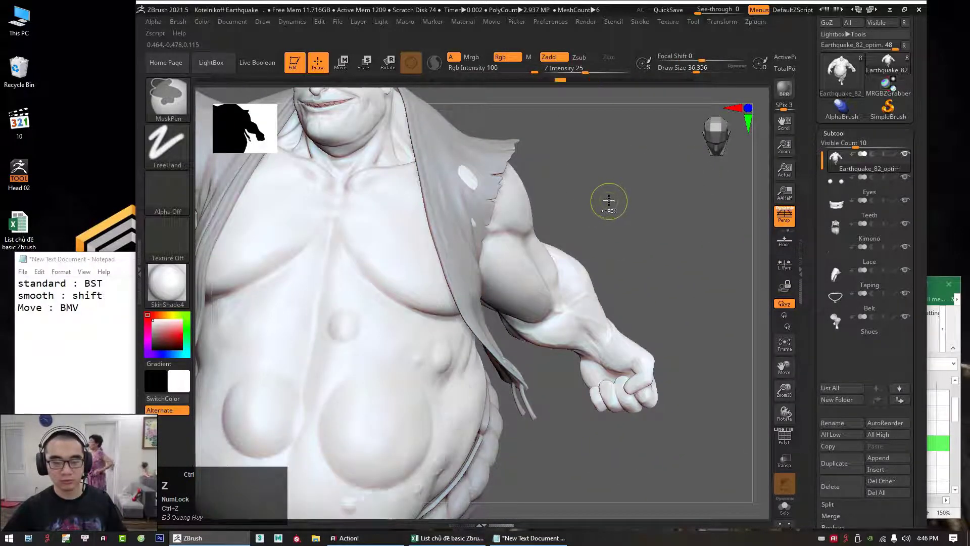
Step: Review the available stroke types: Dots, DragRect, FreeHand, Color Spray, Spray and DragDot
alt+drag(637, 201, 661, 173)
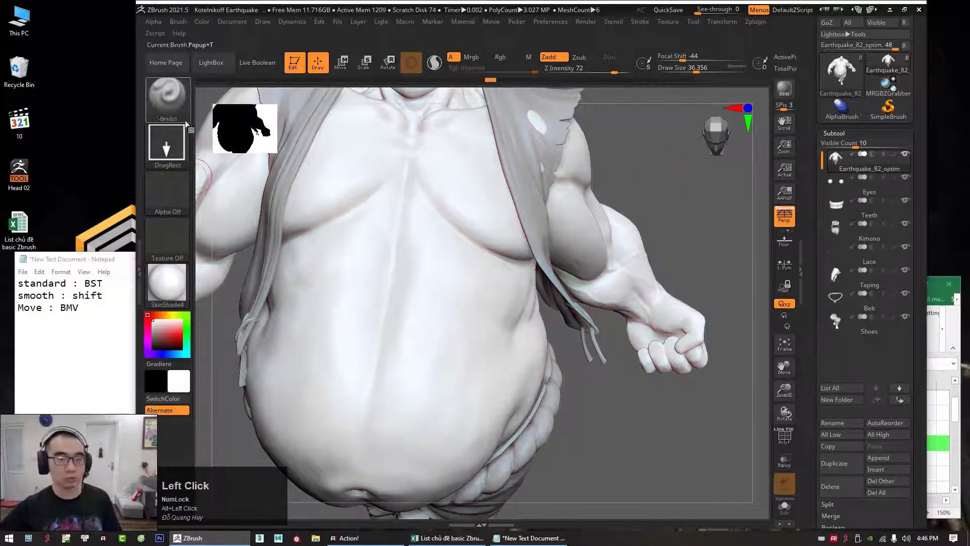
click(175, 145)
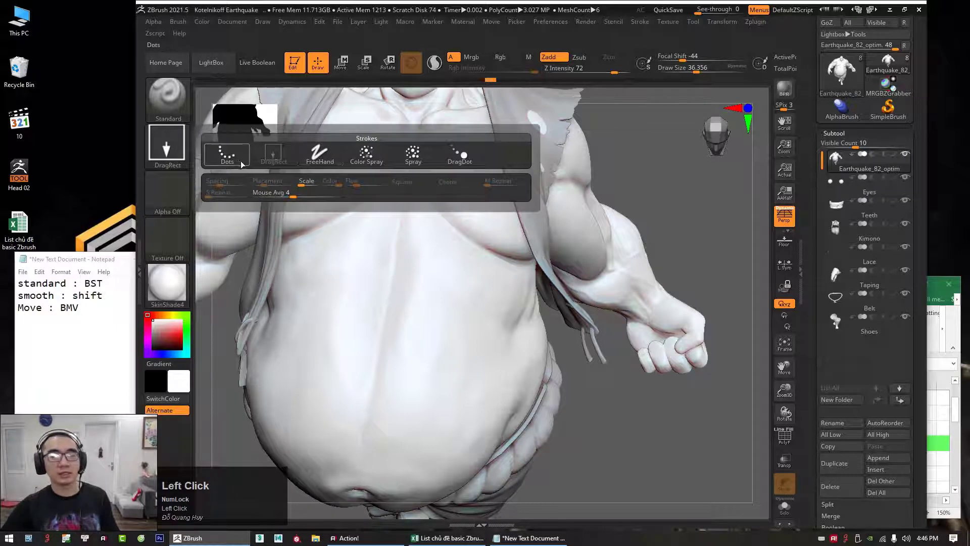
mouse_move(243, 161)
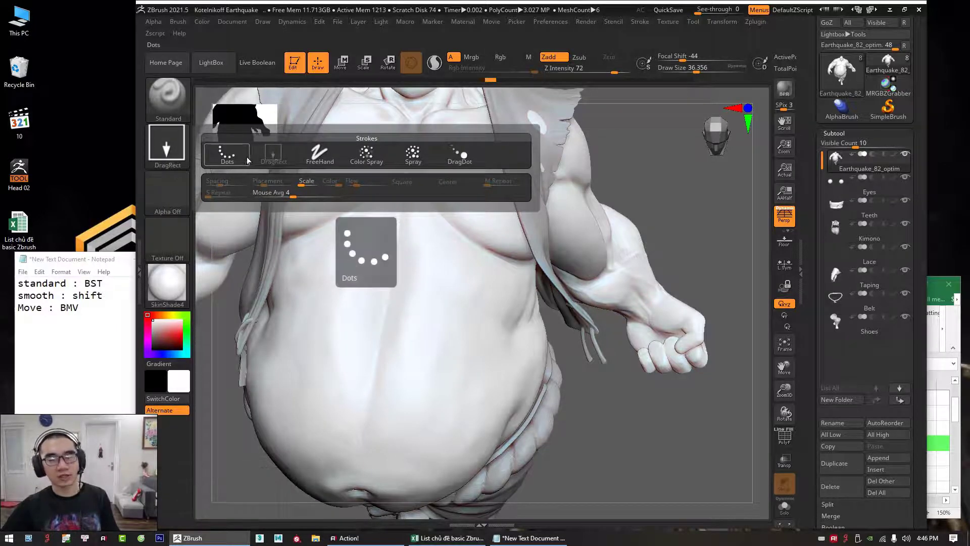
mouse_move(385, 151)
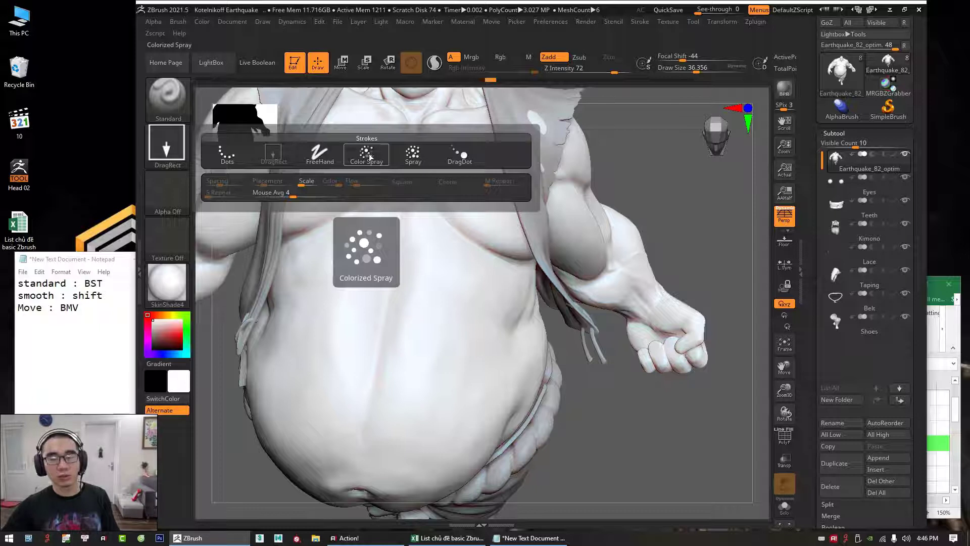
mouse_move(465, 151)
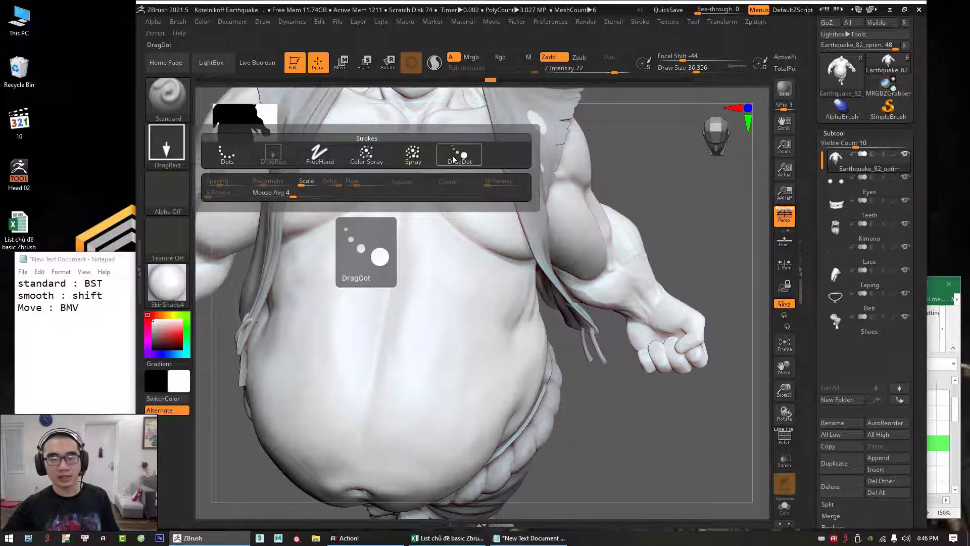
mouse_move(281, 164)
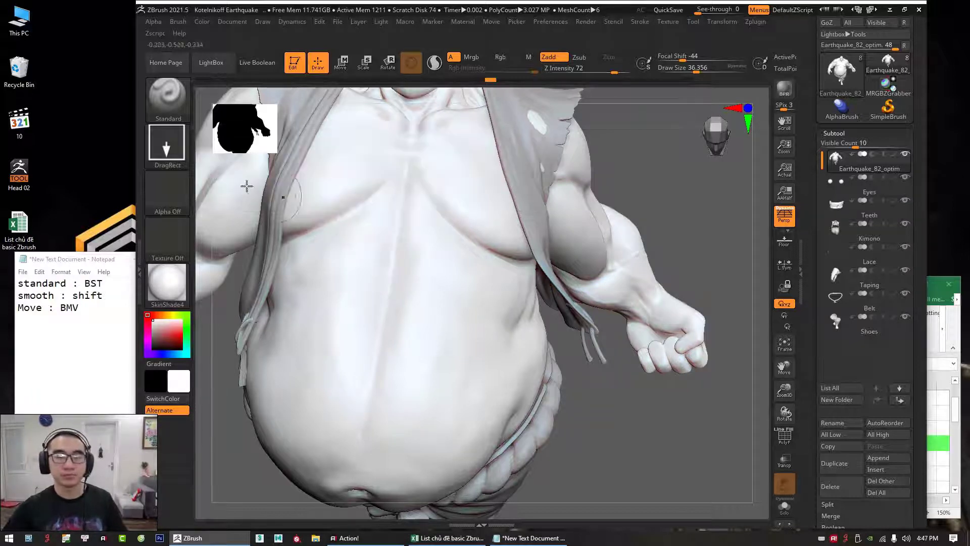
Step: Try stamping the Alpha 10 star on the abdomen with a DragRect stroke, accepting the removal of the newer undo history
click(169, 195)
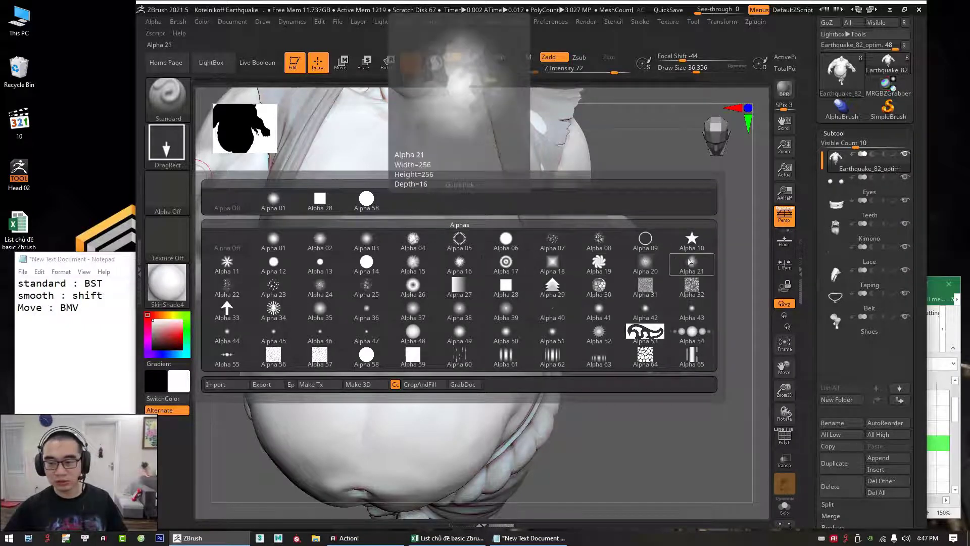
click(690, 241)
drag(687, 198, 685, 191)
key(shift)
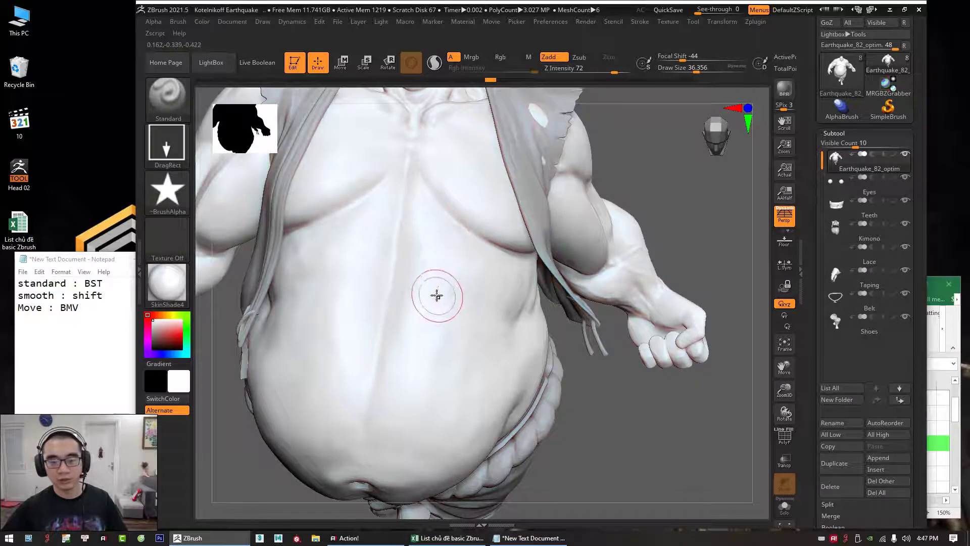
drag(438, 290, 474, 366)
click(479, 400)
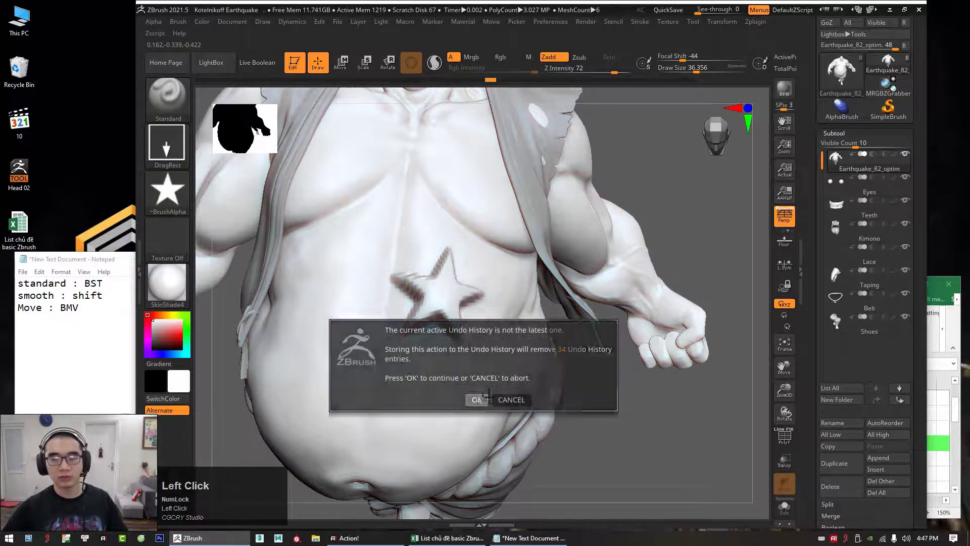
drag(630, 413, 642, 378)
drag(418, 345, 418, 345)
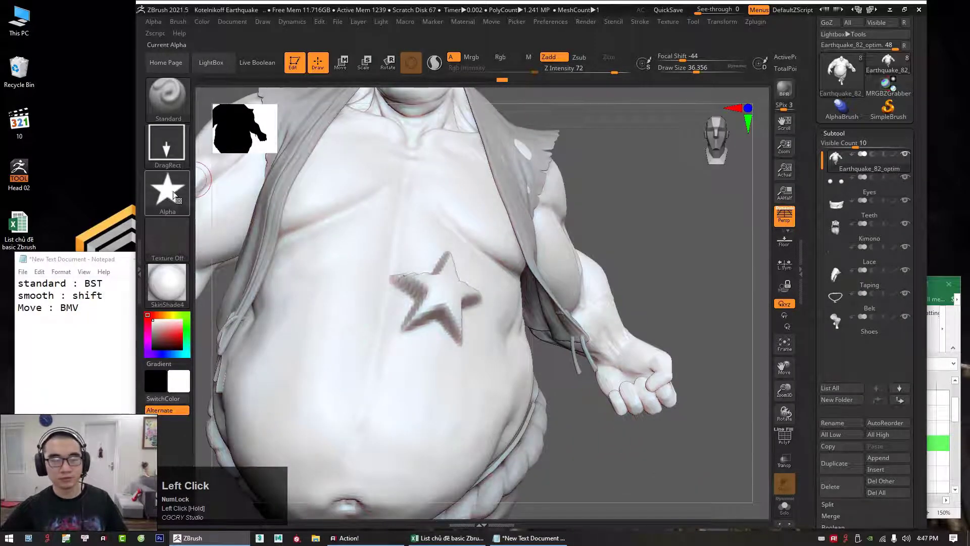
Step: Try the Alpha 28 square and the Alpha 53 ornament on the abdomen, and undo all the alpha stamps
click(189, 198)
click(366, 202)
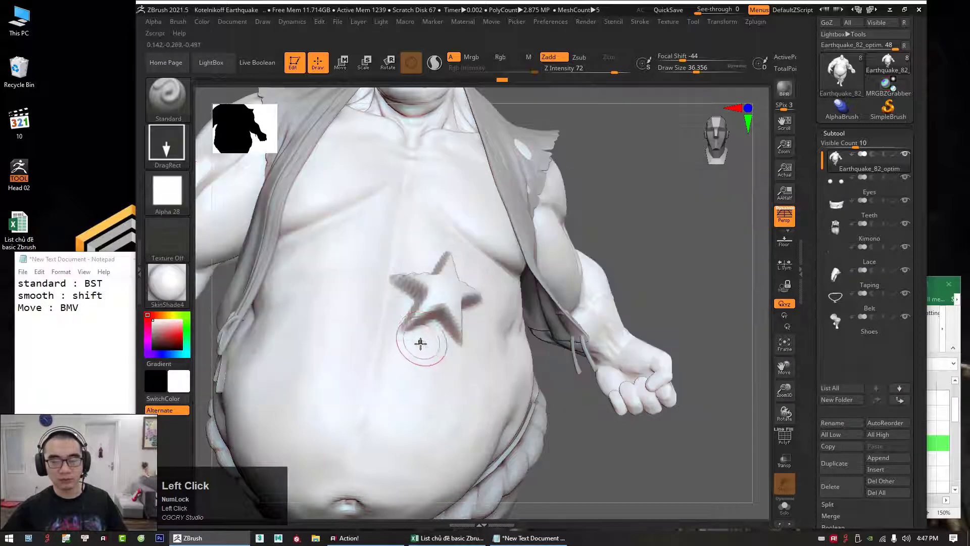
drag(408, 383, 432, 425)
click(177, 196)
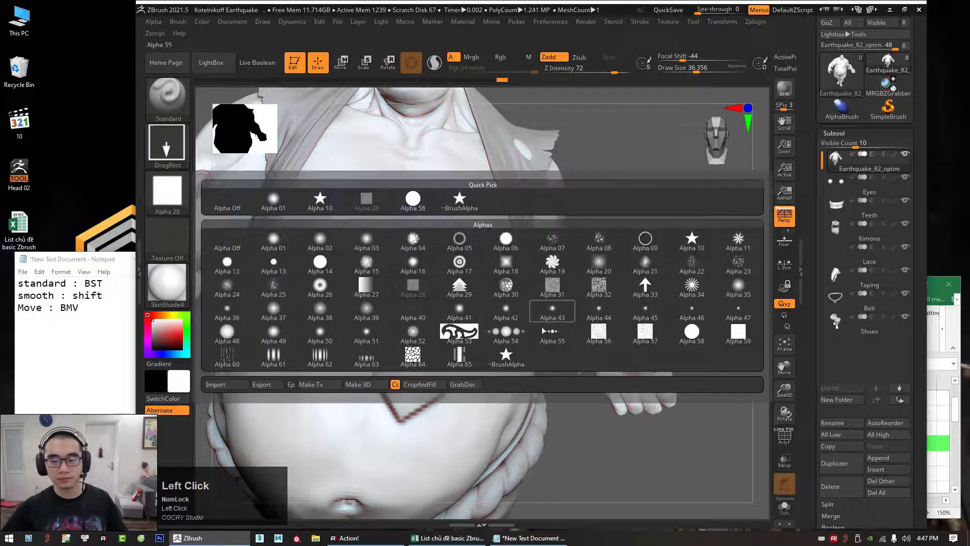
click(474, 334)
drag(471, 404, 493, 420)
key(ctrl+z)
key(ctrl+z)
key(ctrl+z)
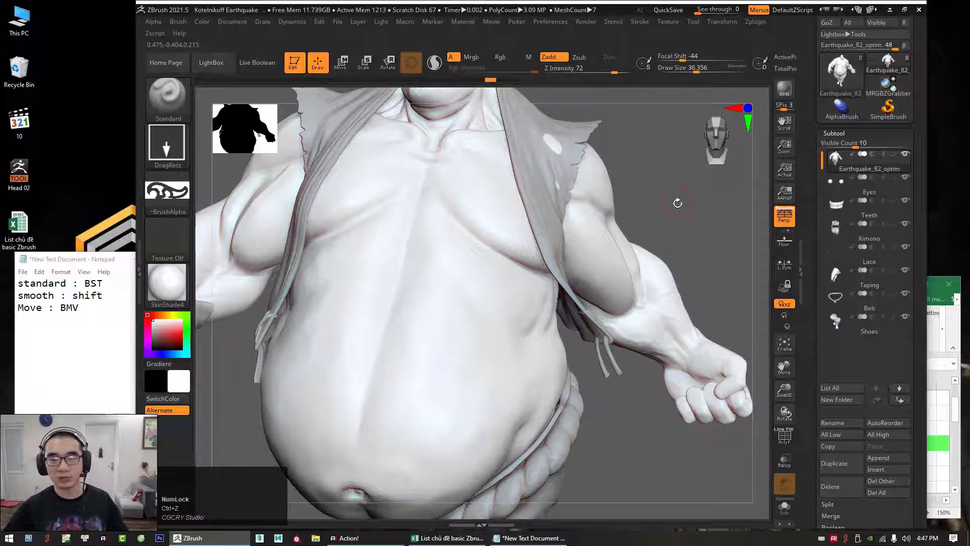
Step: Subdivide the body mesh once to SDiv 7
click(835, 133)
click(838, 145)
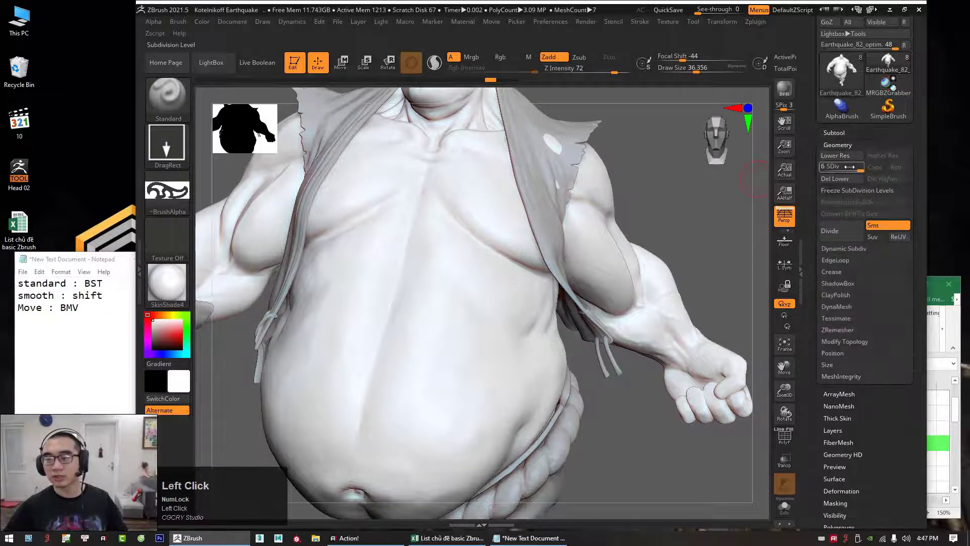
key(ctrl+d)
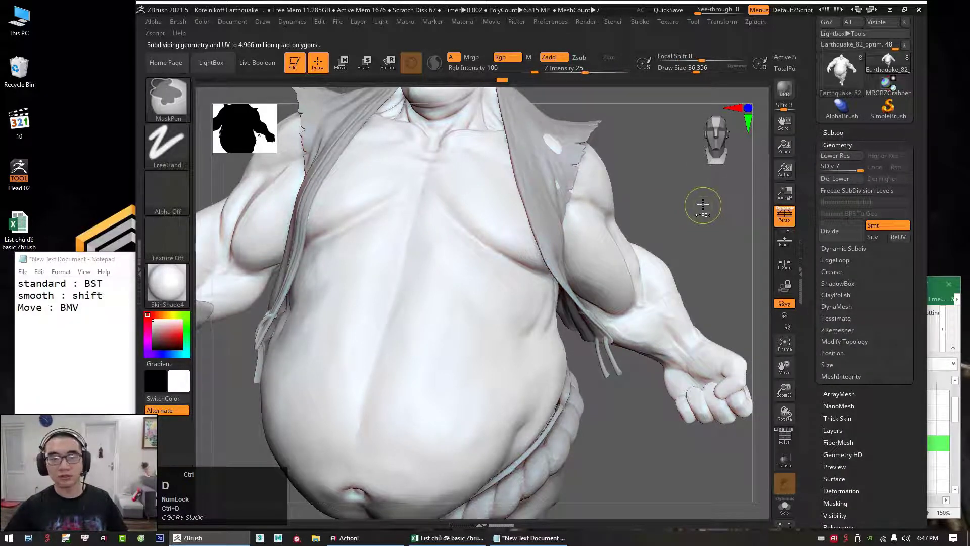
click(834, 133)
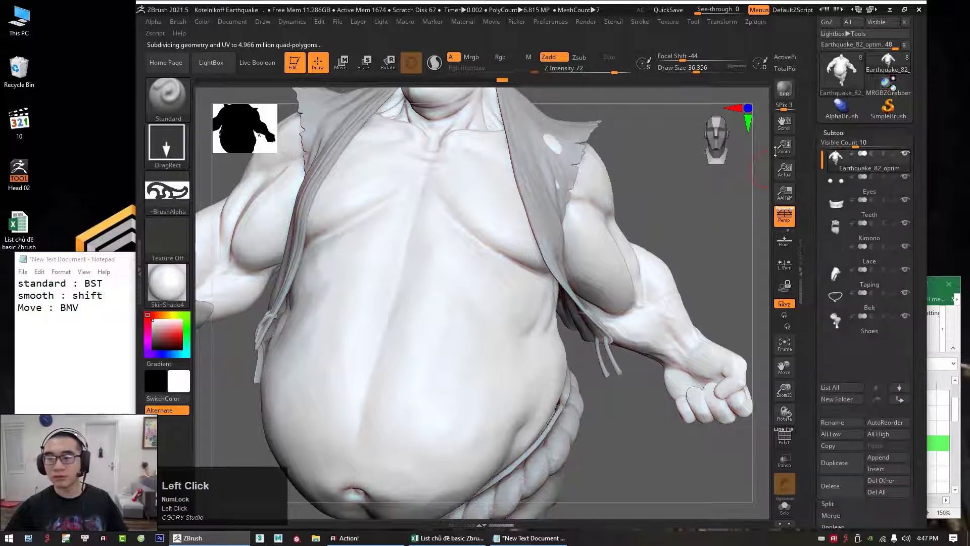
Step: Stamp the Alpha 34 sunburst pattern on the middle of the abdomen with a DragRect stroke
click(168, 198)
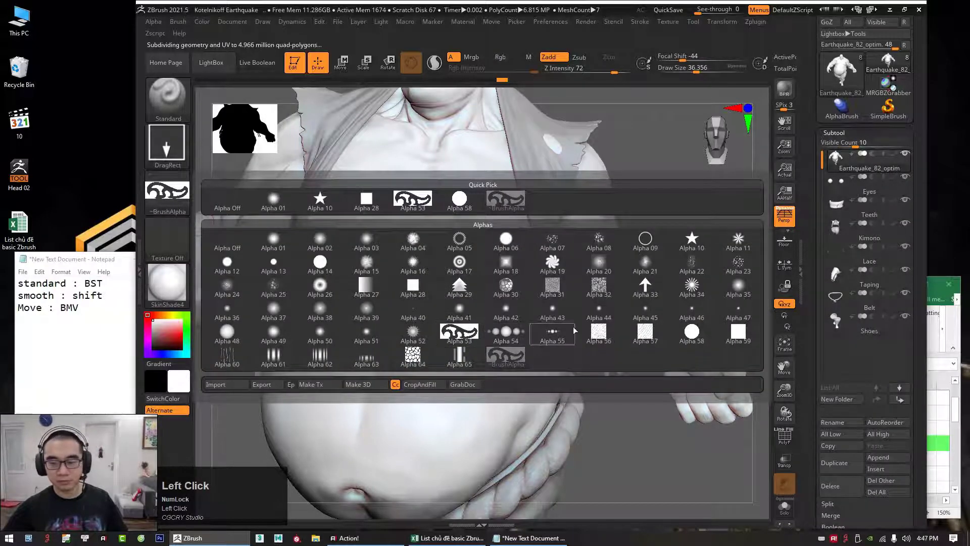
click(691, 286)
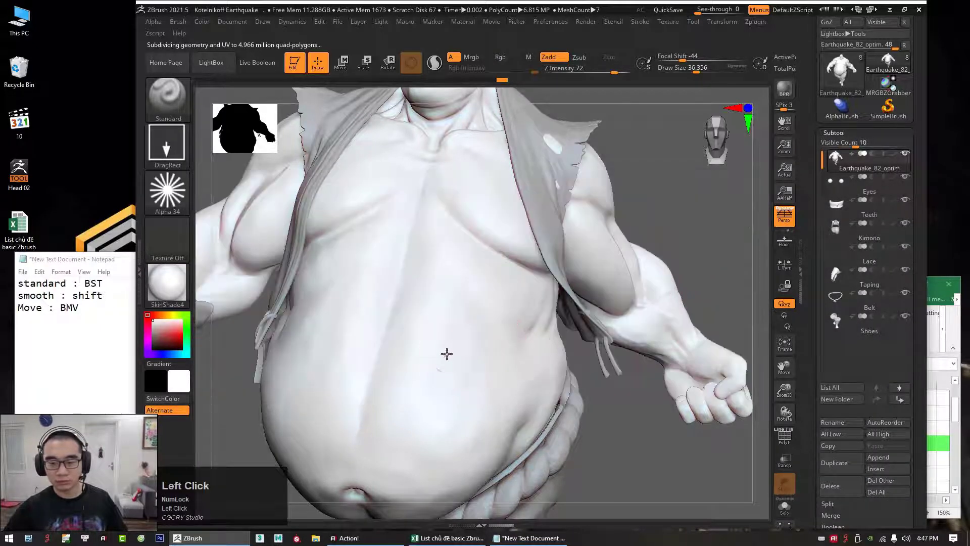
drag(446, 353, 484, 402)
click(168, 194)
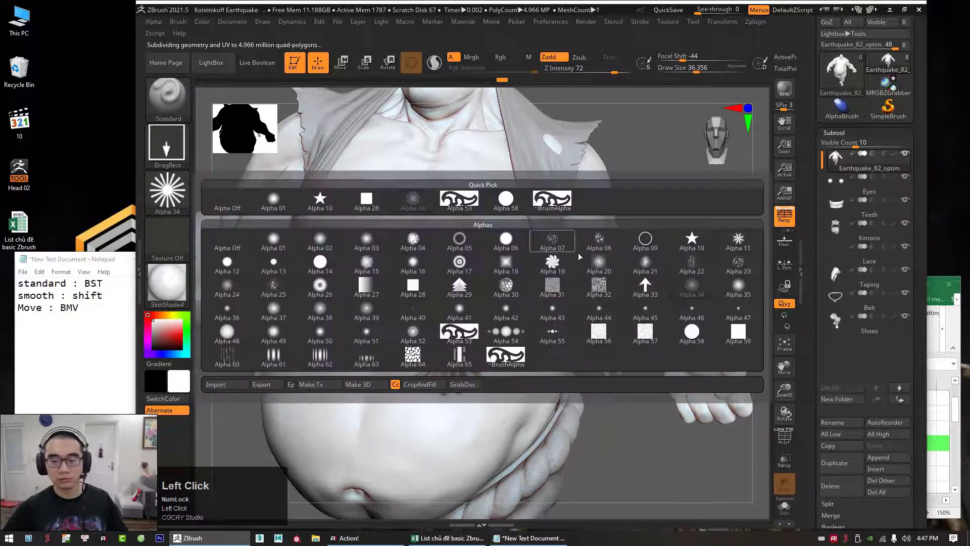
Step: Show the body's Geometry settings with the Divide command and maximize the program window
click(835, 133)
click(838, 147)
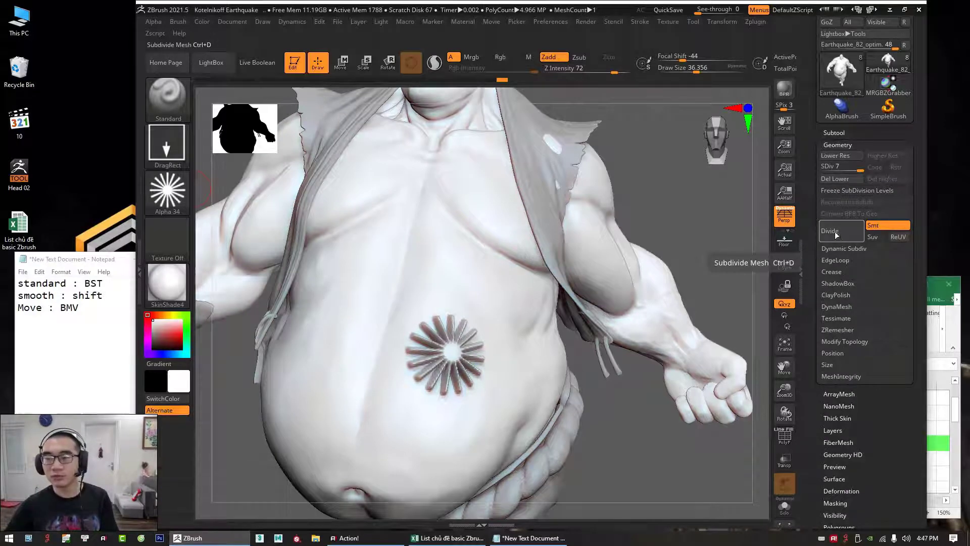
click(904, 9)
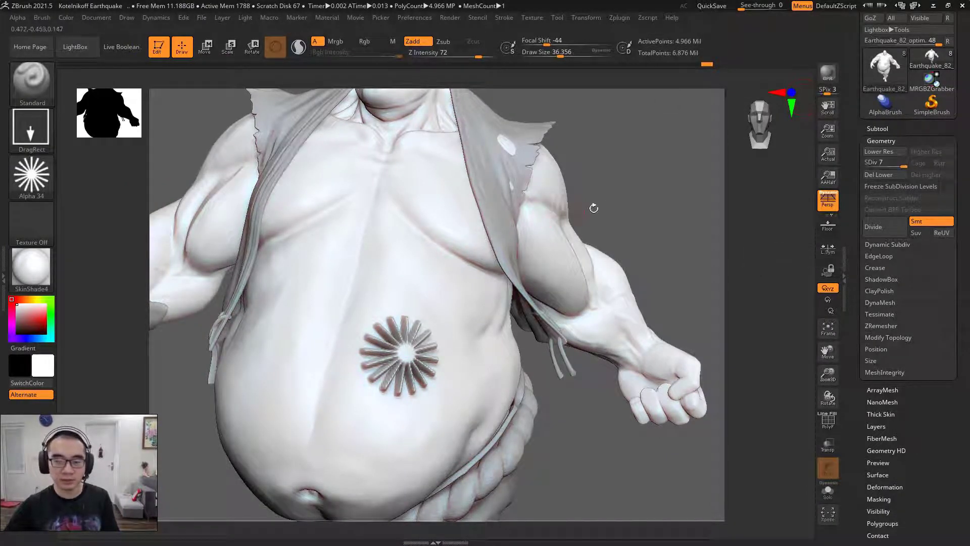
Step: Stamp the rough Alpha 04 pattern above the sunburst and an Alpha 51 bump on the opposite side of the upper abdomen
click(31, 174)
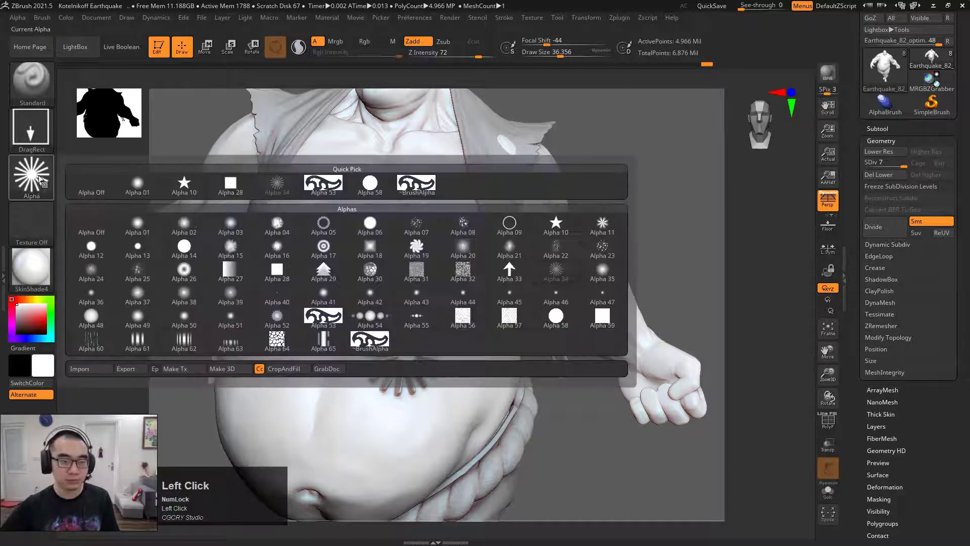
click(278, 227)
drag(406, 261, 427, 309)
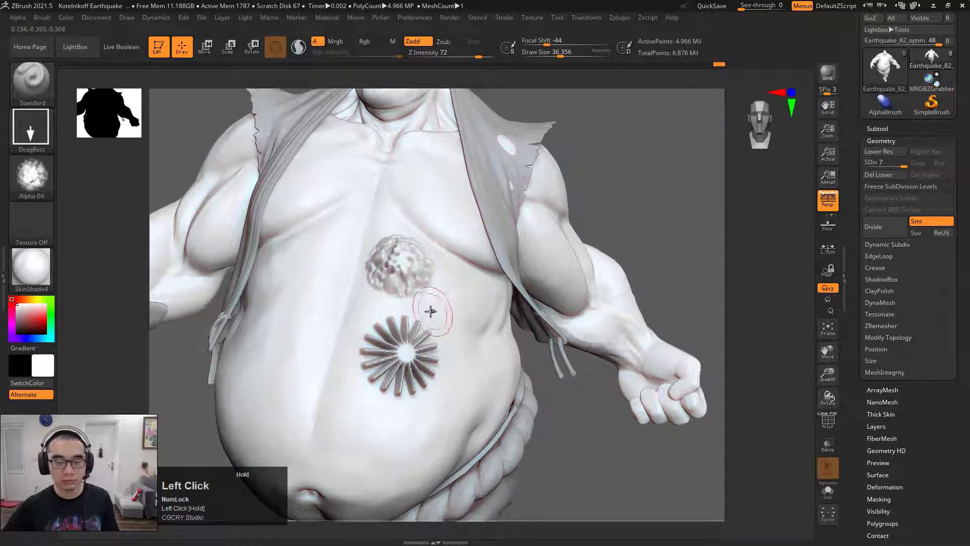
click(31, 194)
click(222, 324)
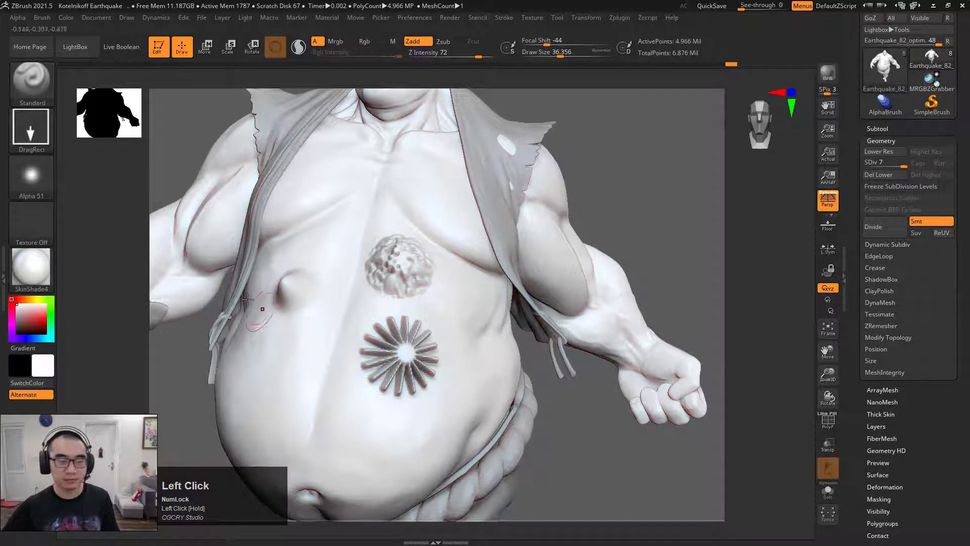
Step: Stamp the ornamental ~BrushAlpha pattern on the lower abdomen above the navel
click(36, 177)
click(38, 179)
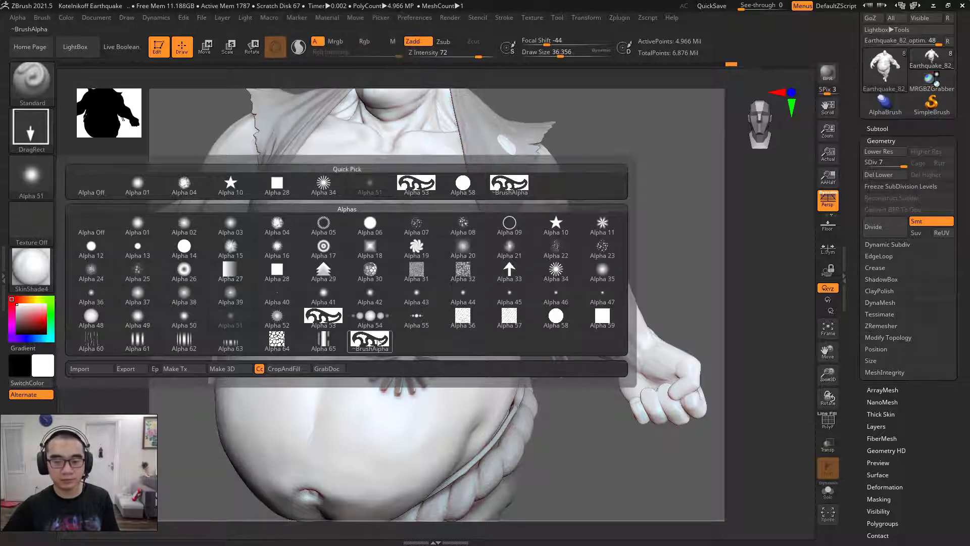
click(379, 343)
mouse_move(345, 415)
mouse_down()
mouse_move(320, 401)
mouse_move(368, 441)
mouse_move(329, 460)
mouse_move(336, 448)
mouse_move(372, 487)
mouse_move(407, 450)
mouse_move(249, 430)
mouse_move(281, 433)
mouse_move(259, 404)
mouse_move(286, 439)
mouse_move(266, 425)
mouse_move(277, 439)
mouse_up()
Step: Stamp a round Alpha 48 bump on the side of the belly below the Alpha 51 bump, and restore the smaller program window
click(31, 177)
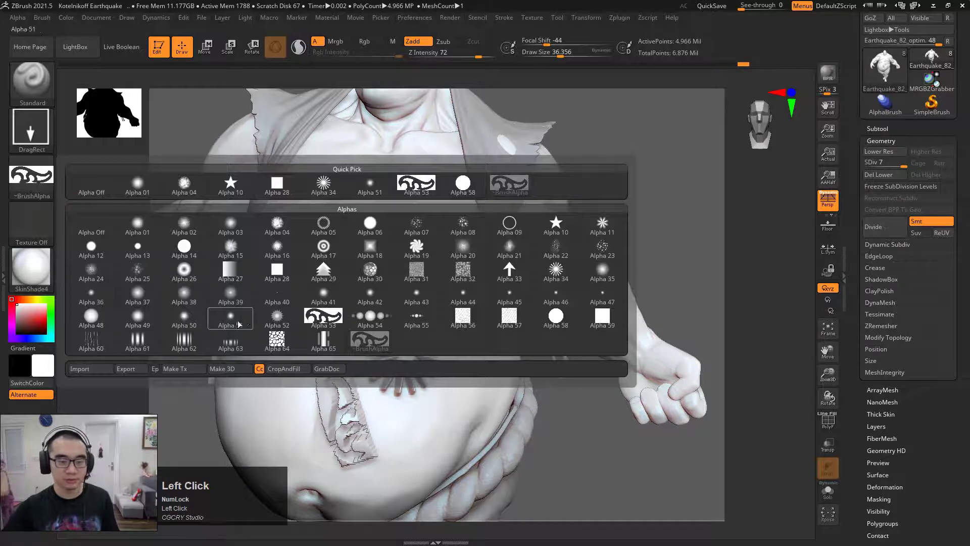
click(96, 318)
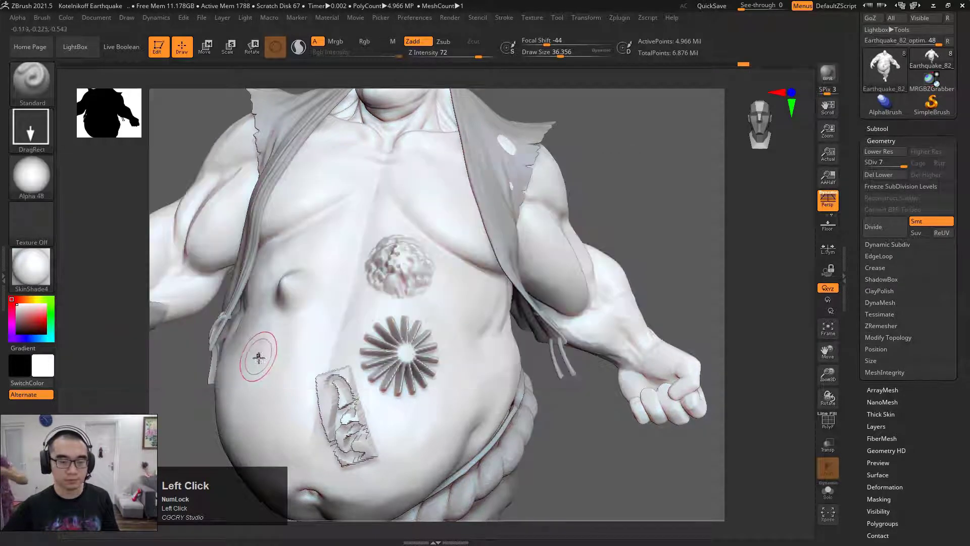
drag(260, 351, 283, 360)
drag(623, 193, 644, 195)
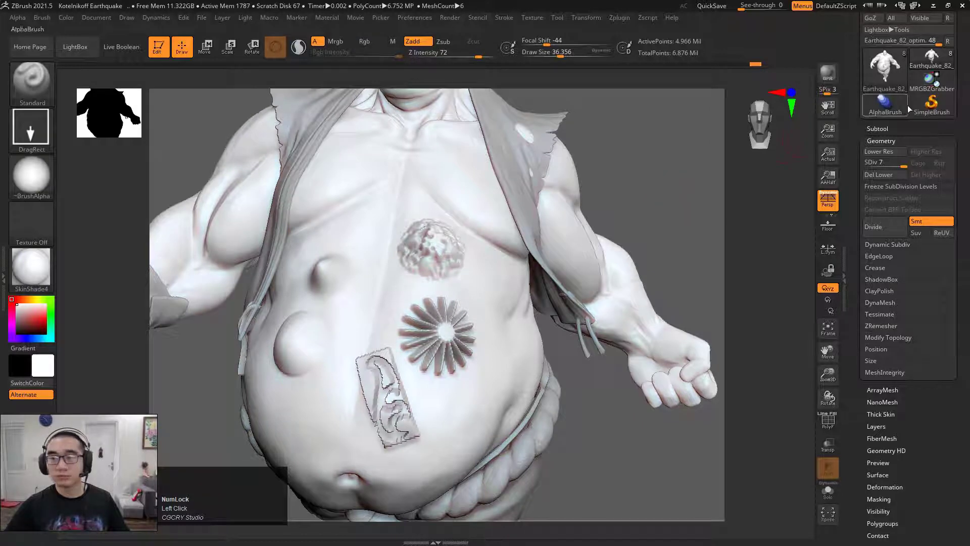
click(948, 5)
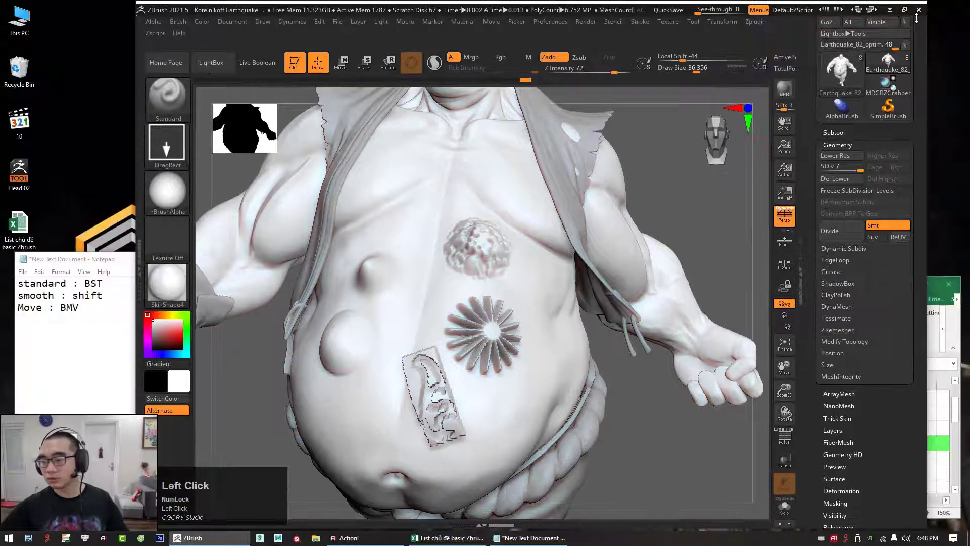
Step: Bring up the Excel list of basic ZBrush topics, then return to the maximized sculpting window and frame the character's upper chest
click(962, 393)
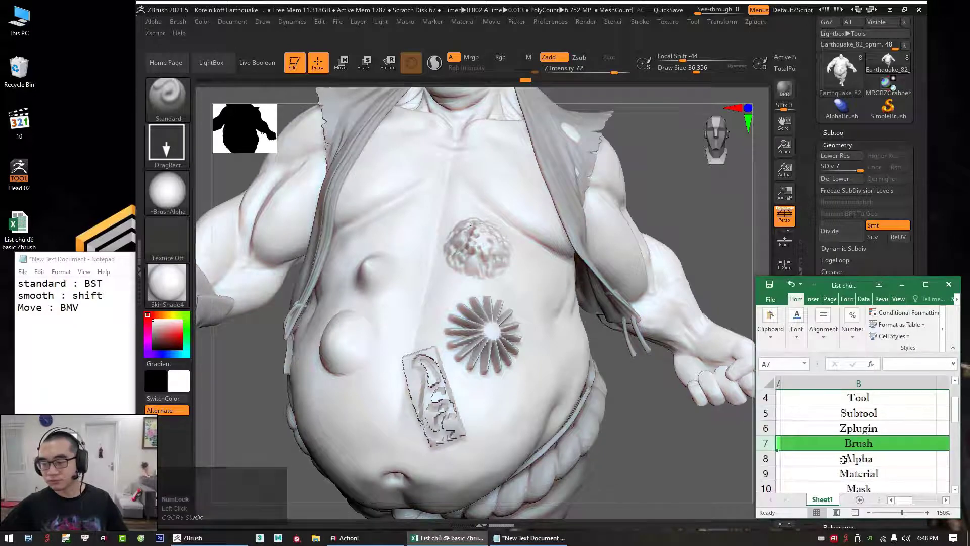
click(712, 226)
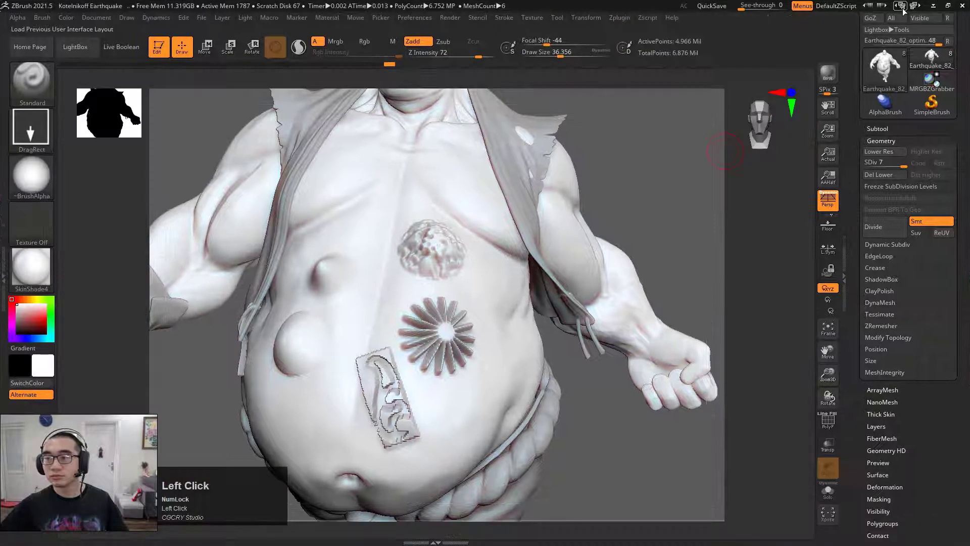
click(900, 11)
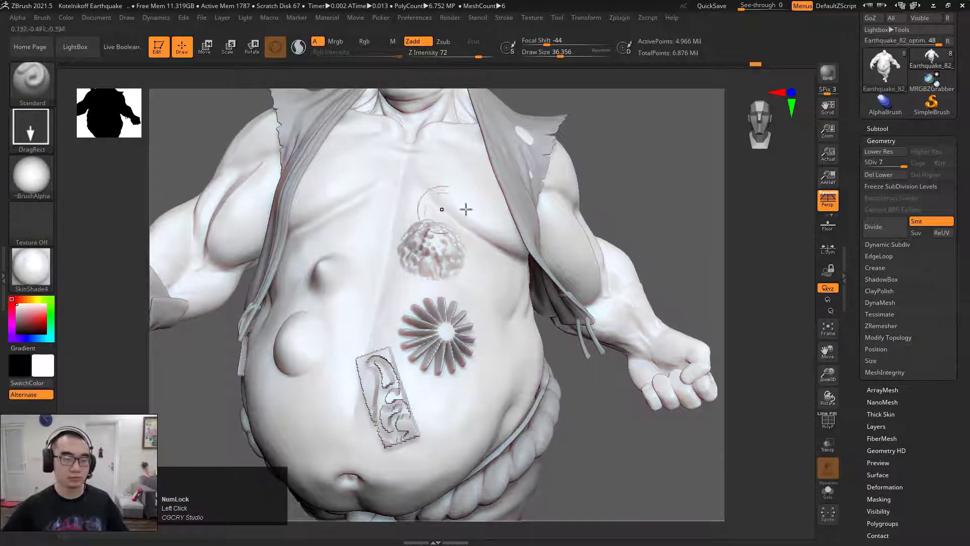
drag(676, 191, 657, 283)
ctrl+right_drag(602, 180, 716, 154)
alt+drag(716, 154, 706, 212)
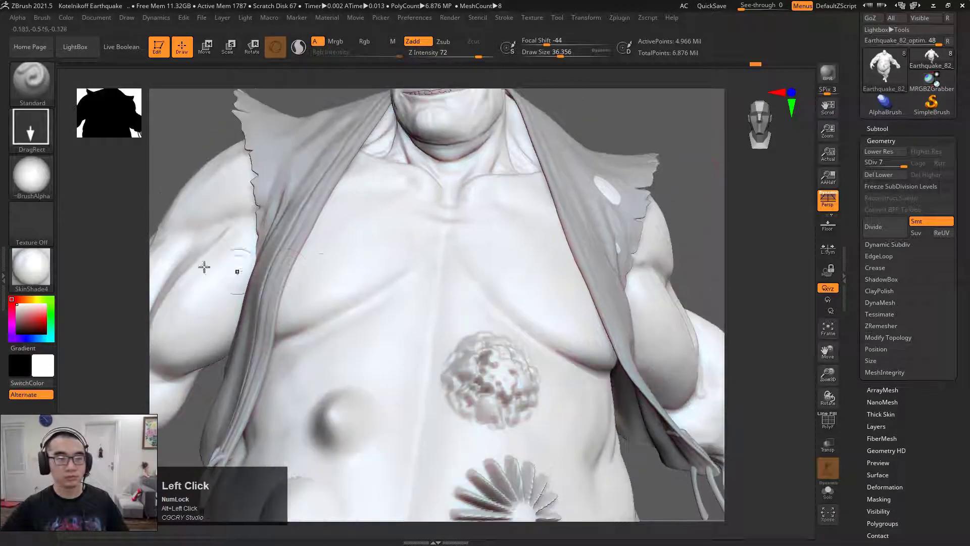
Step: Show the built-in alpha library, and clear the desktop by restoring the smaller ZBrush window and minimizing the Notepad notes
click(38, 183)
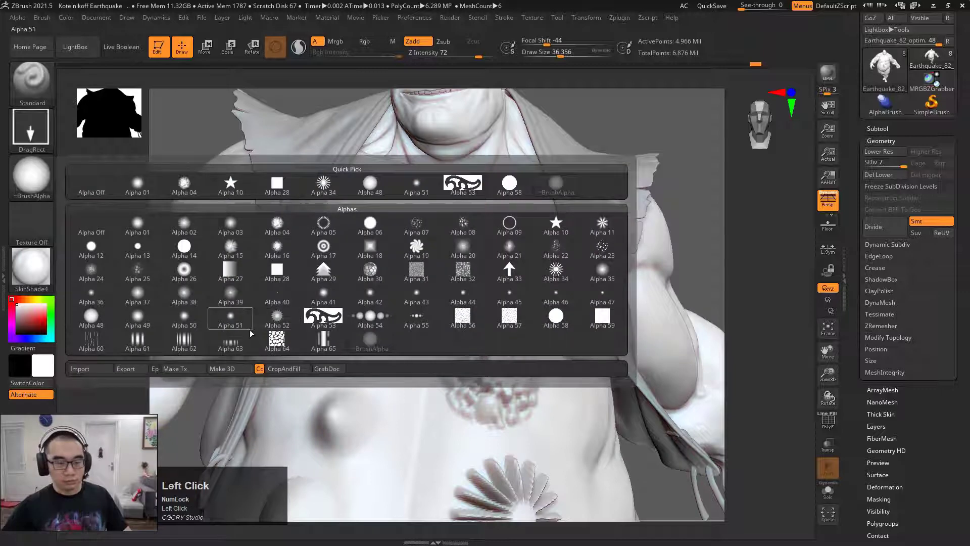
click(948, 5)
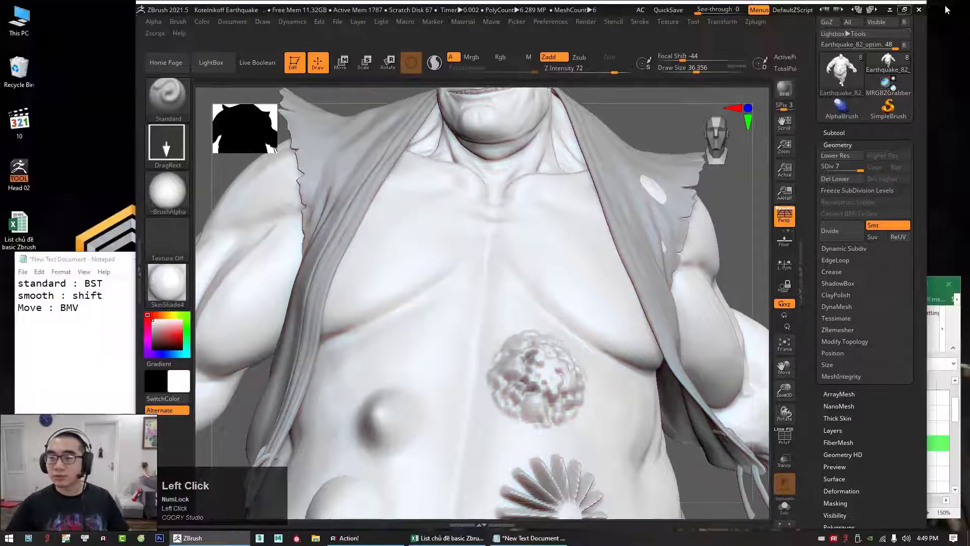
click(90, 262)
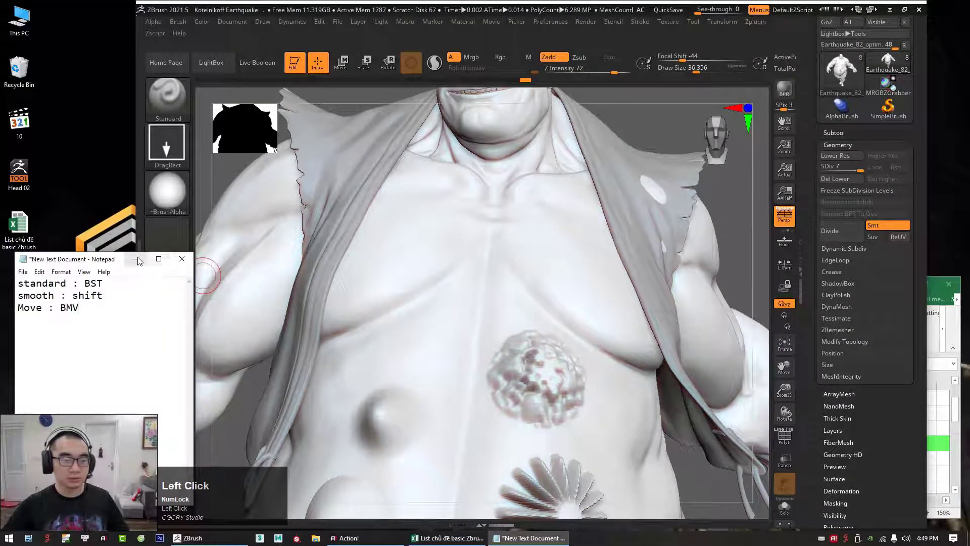
click(137, 259)
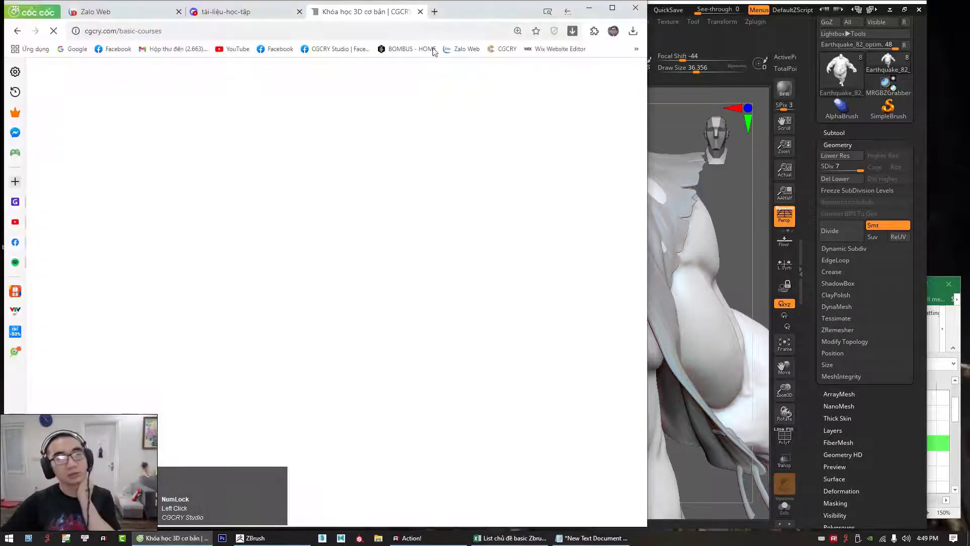
Step: Search Google Images for "alpha zbrush" in a new browser tab
click(435, 12)
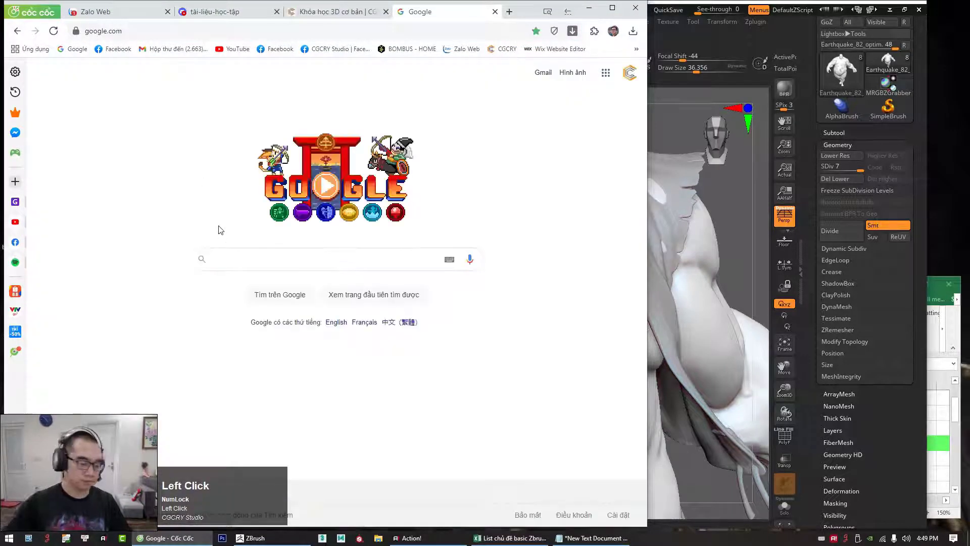
text(alpha z)
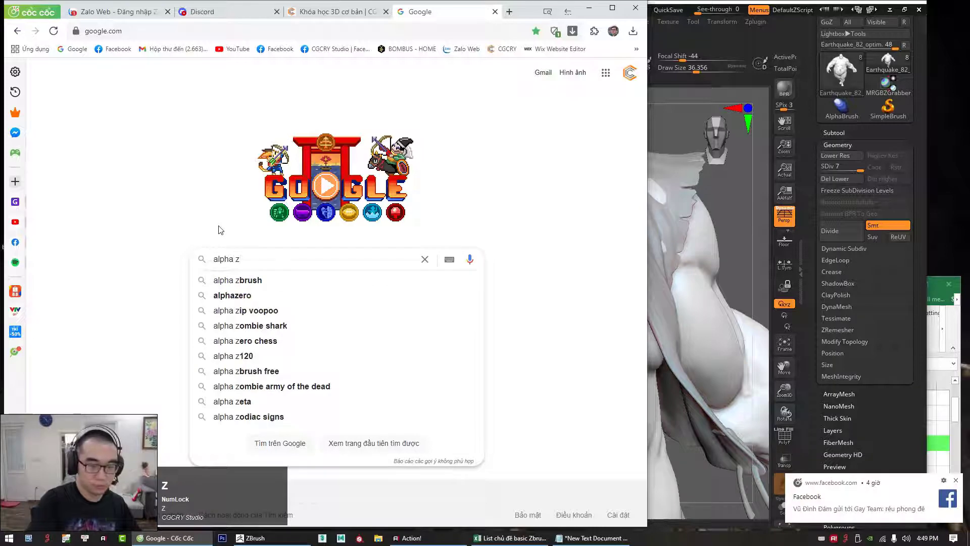
text(brush)
key(Return)
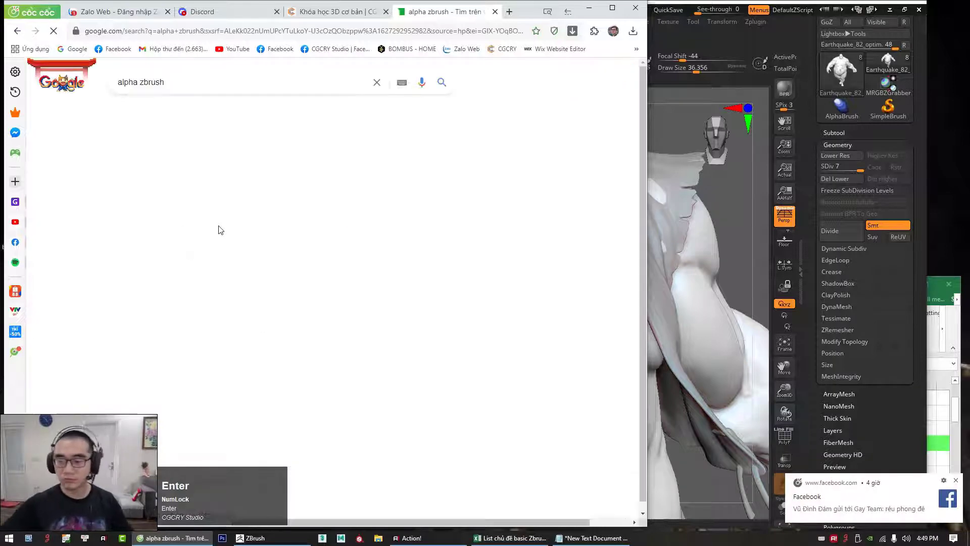
click(183, 114)
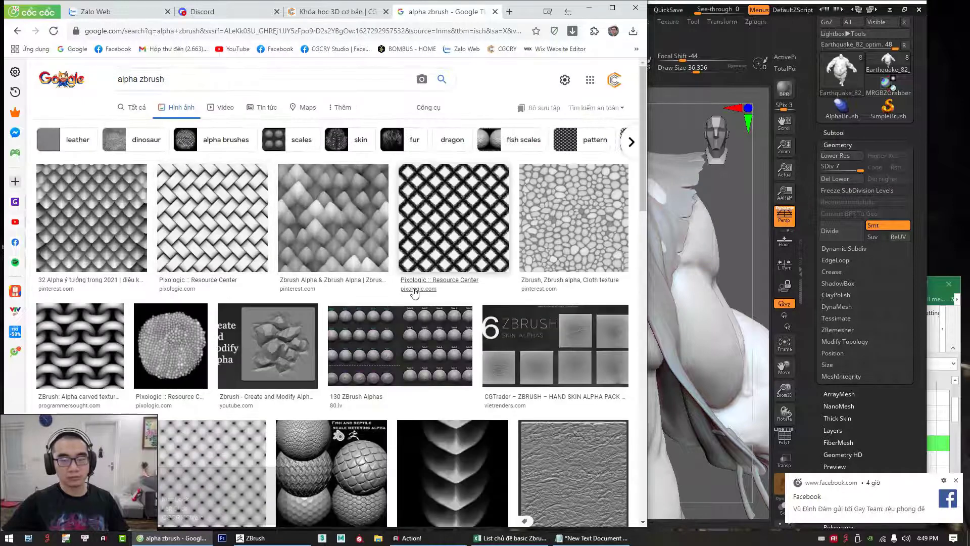
Step: Save the Pixologic overlapping-scale alpha image to the Desktop as the JPEG dm_scale8, and minimize the browser
scroll(432, 297, down, 1)
scroll(432, 297, down, 2)
click(432, 303)
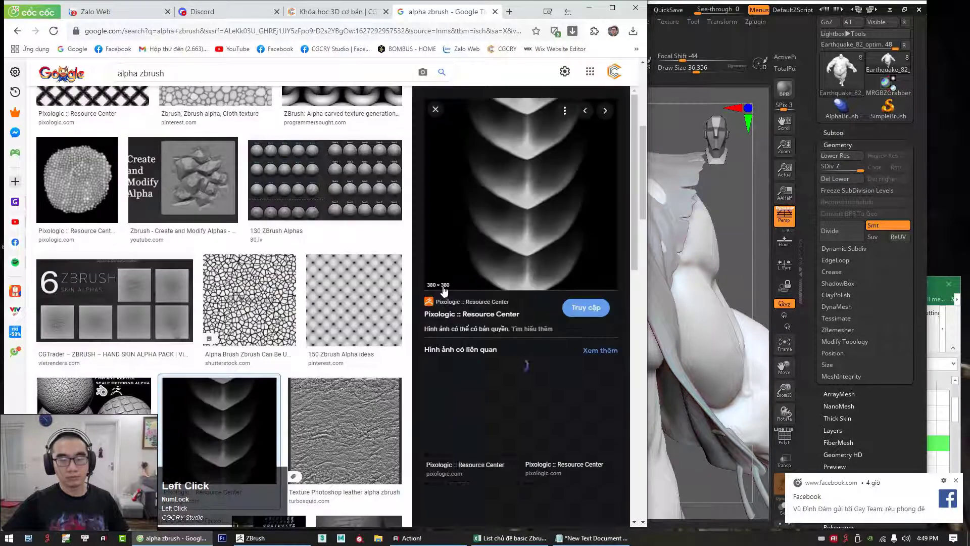
right_click(520, 187)
click(560, 311)
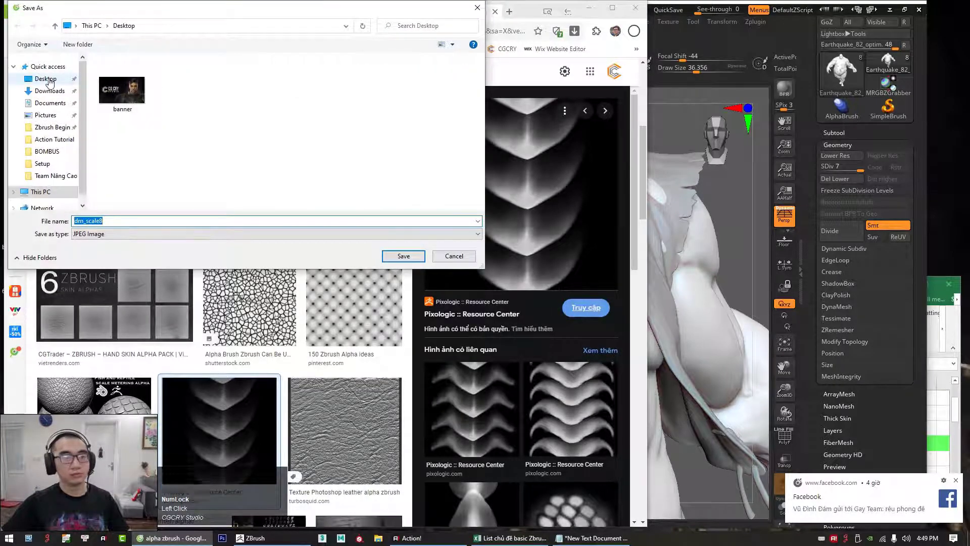
click(48, 80)
click(403, 257)
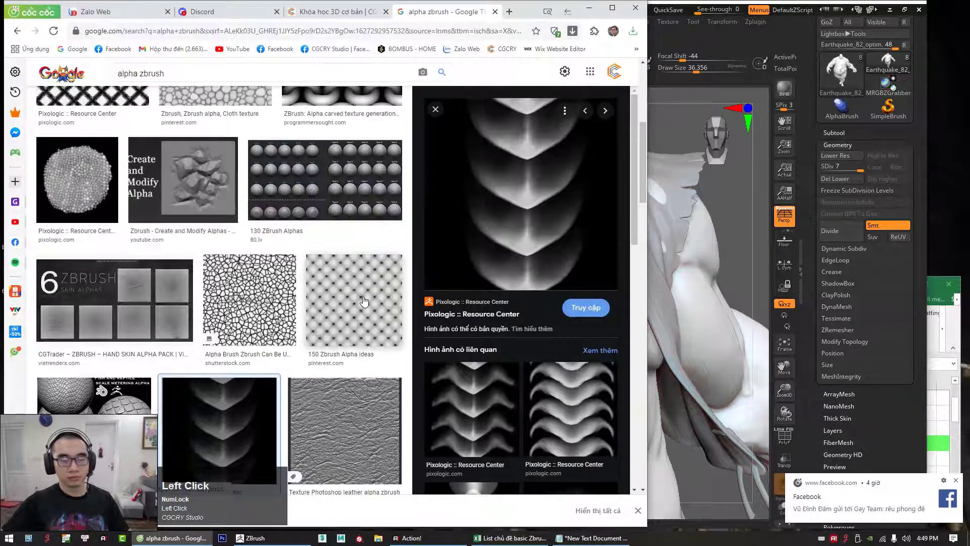
scroll(383, 251, down, 4)
click(591, 8)
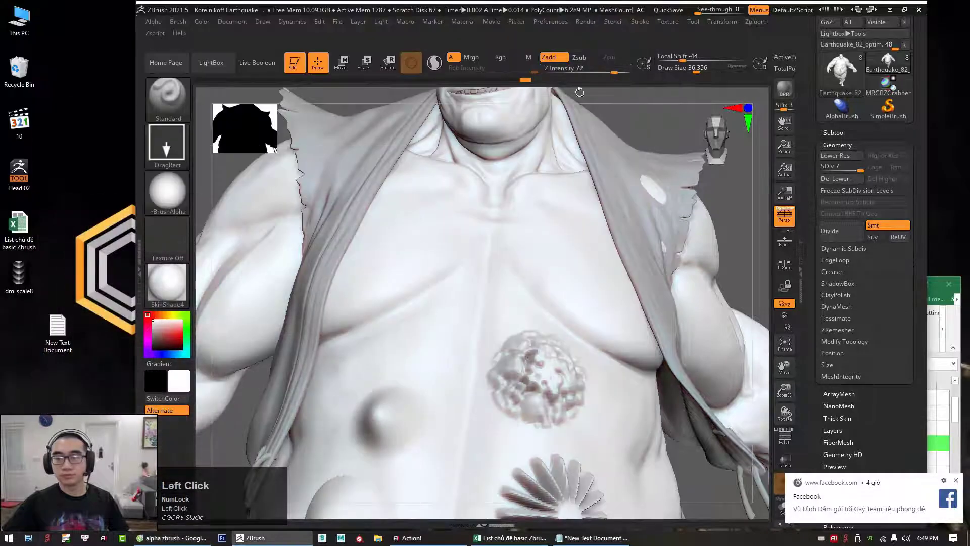
Step: Import dm_scale8 from the Desktop as the brush alpha and stamp it on the character's left pectoral
click(165, 197)
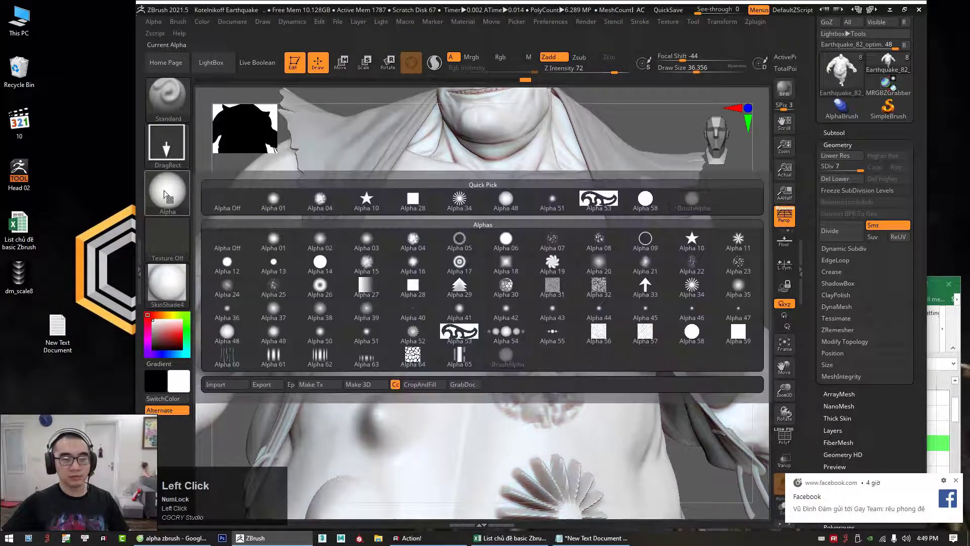
click(232, 386)
click(358, 248)
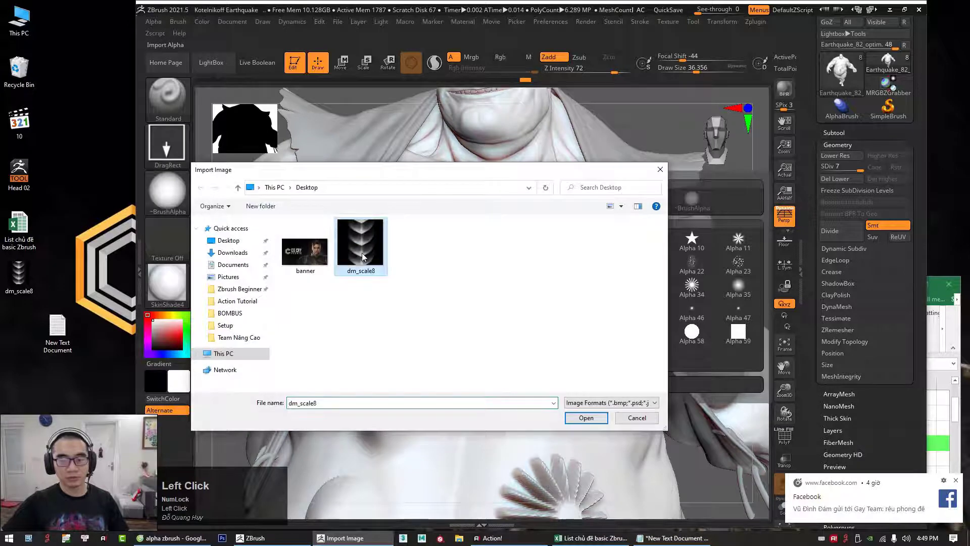
click(585, 418)
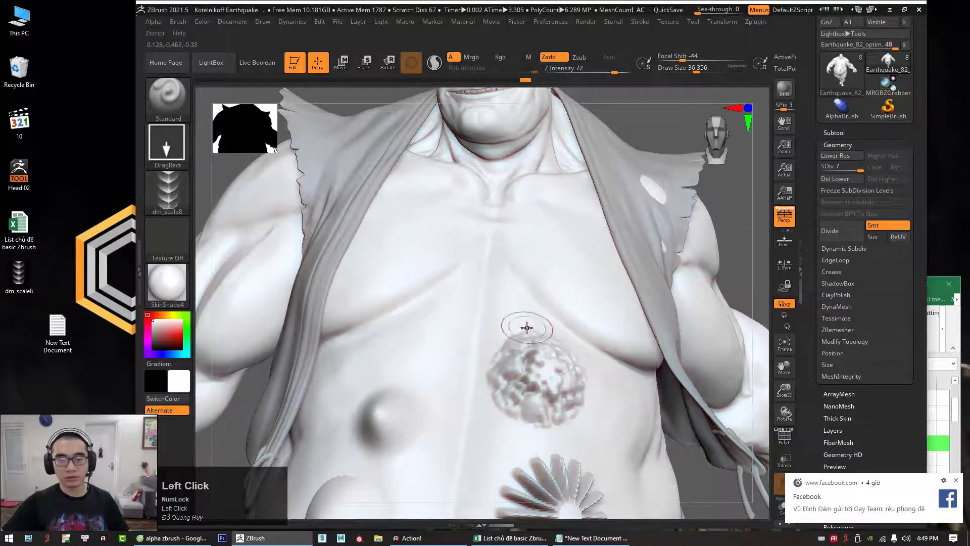
mouse_move(576, 230)
mouse_down()
mouse_move(587, 320)
mouse_move(587, 278)
mouse_up()
drag(752, 223, 695, 275)
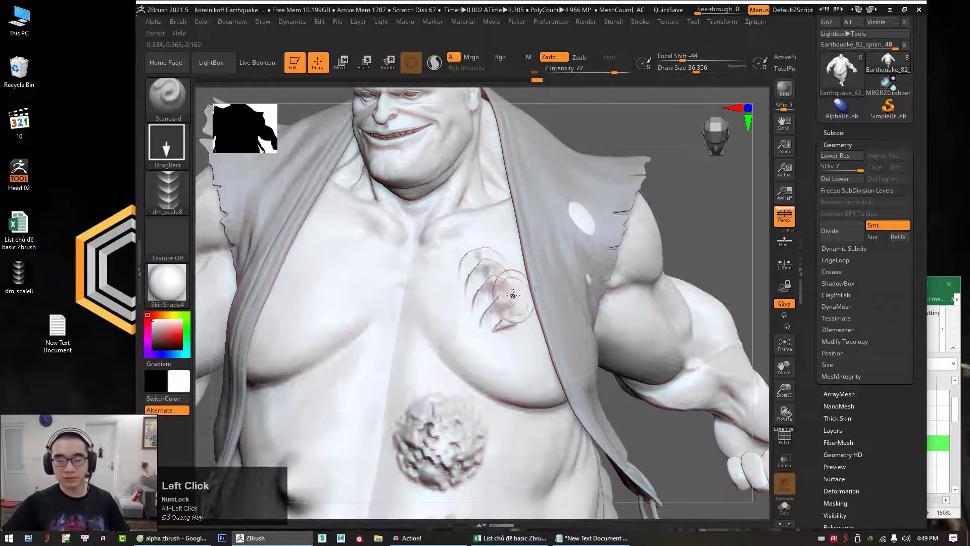
Step: Set the brush's Z Intensity to 23 and stamp the scale alpha on the character's right pectoral
key(space)
click(512, 331)
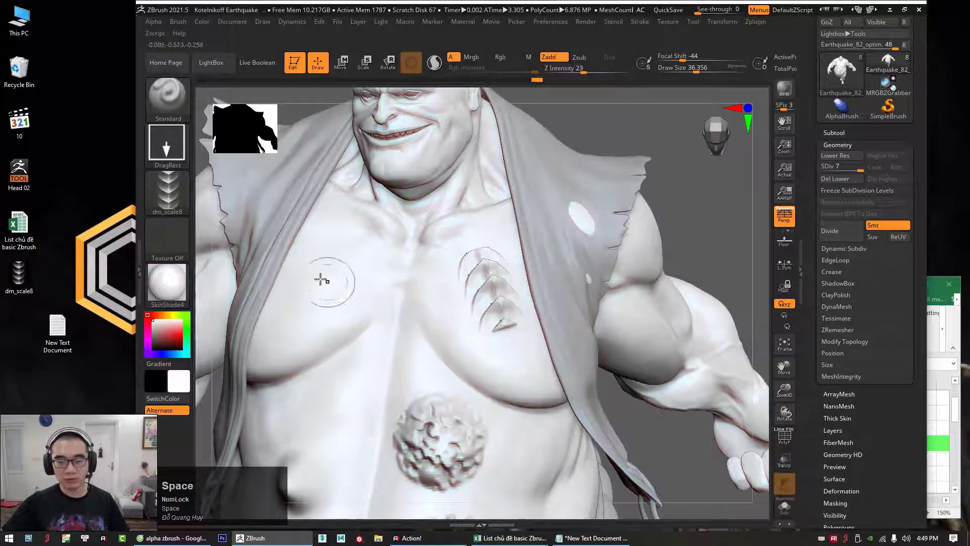
drag(323, 276, 328, 334)
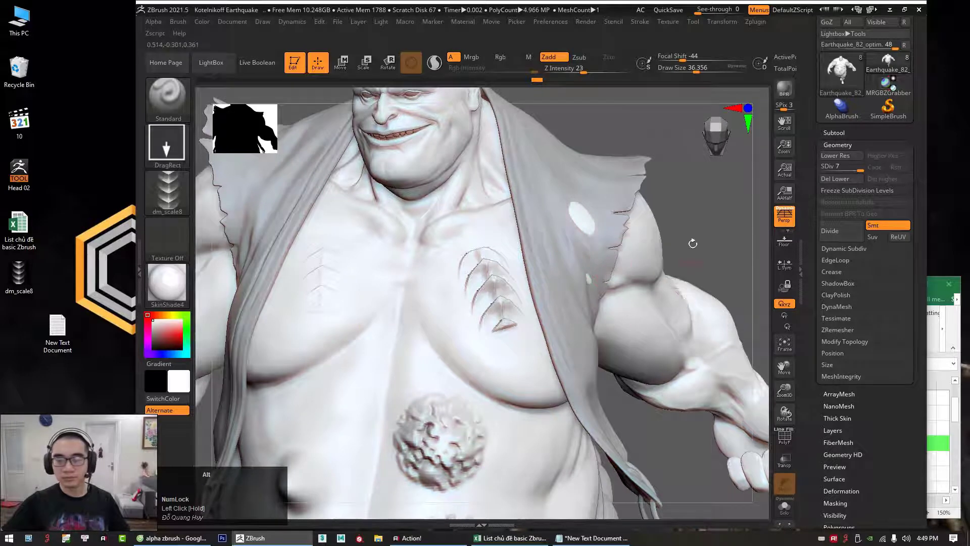
Step: Set the Z Intensity to 33 while testing the scale alpha on the left shoulder, and undo the test stamps
drag(693, 243, 597, 283)
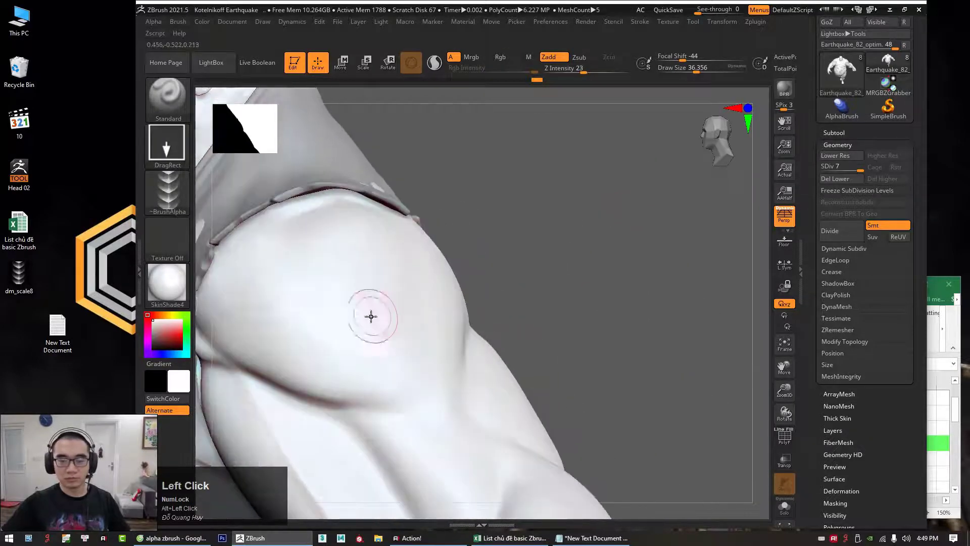
mouse_move(371, 317)
mouse_down()
mouse_move(316, 225)
mouse_move(323, 206)
mouse_up()
key(space)
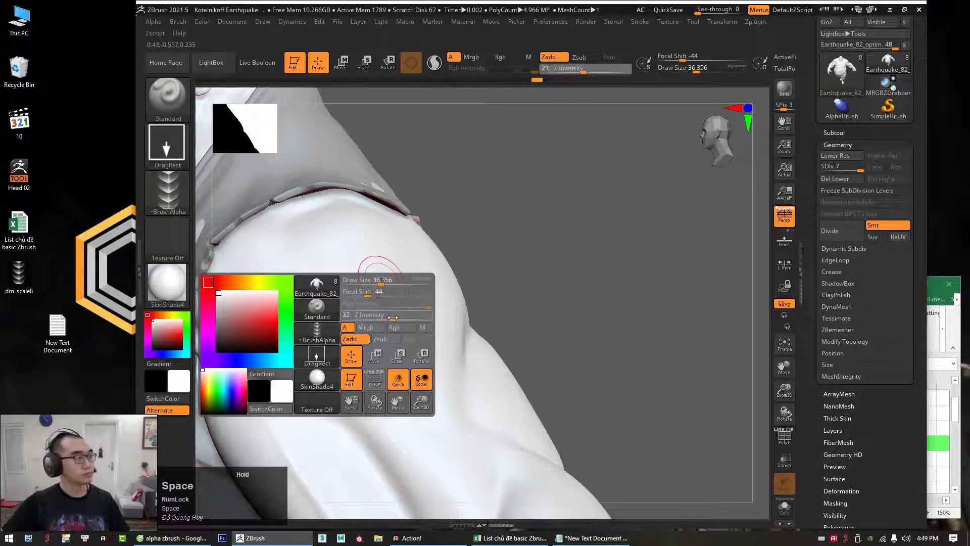
drag(393, 318, 297, 159)
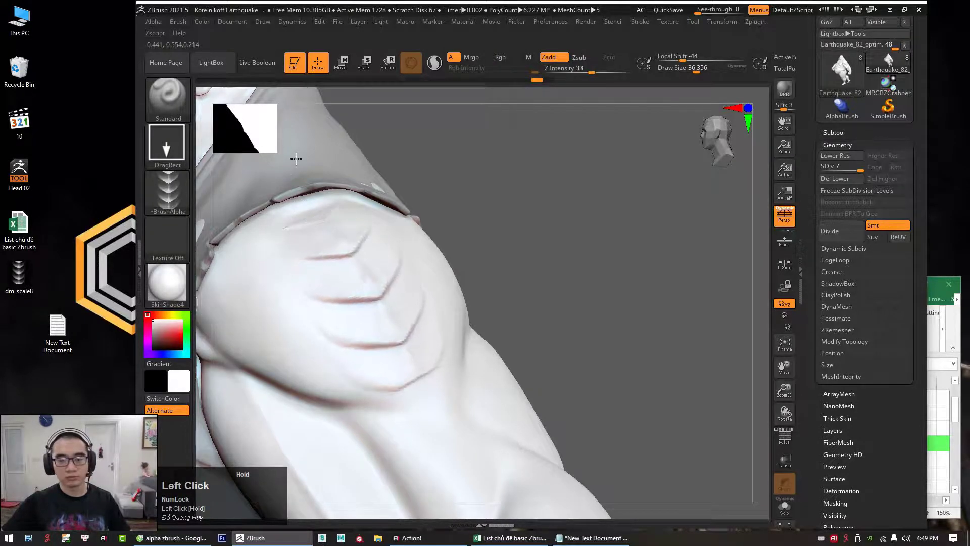
key(ctrl+z)
key(ctrl+z)
key(ctrl+z)
key(ctrl+z)
key(ctrl+z)
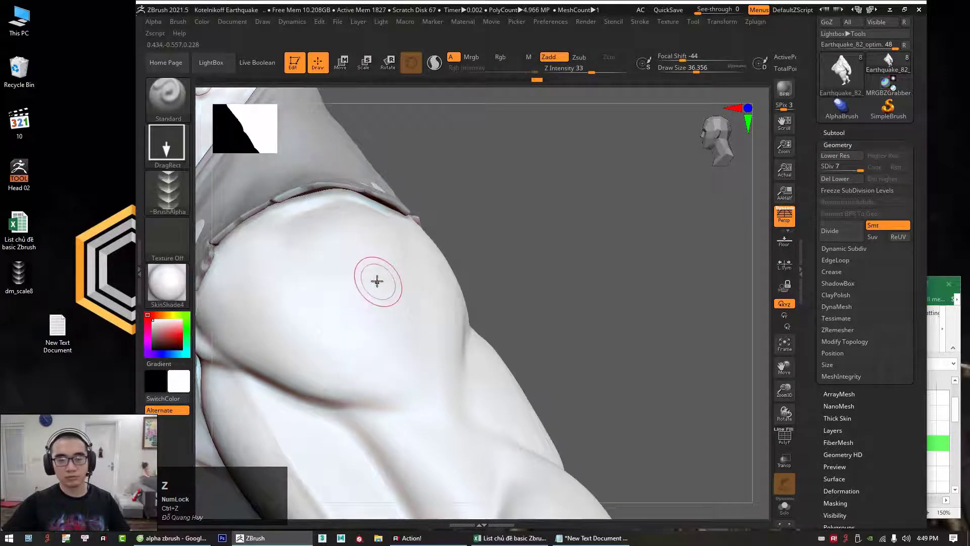
Step: Stamp the scale alpha across the left shoulder muscle and smooth the outer edges of the pattern
drag(375, 306, 313, 165)
shift+drag(434, 408, 382, 403)
mouse_move(451, 375)
shift+mouse_down()
mouse_move(329, 264)
mouse_move(308, 225)
mouse_move(417, 228)
shift+mouse_up()
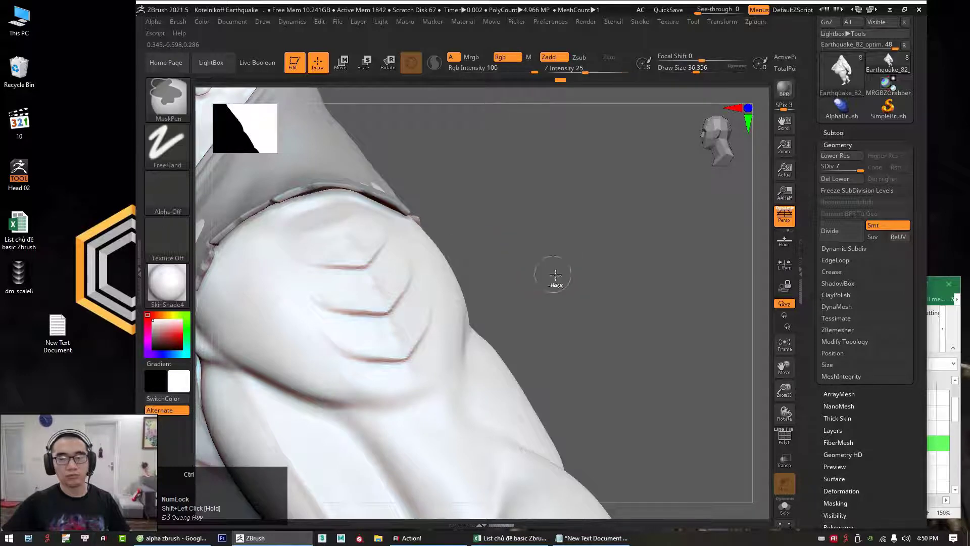
Step: Examine the stamped patterns on the shoulder, chest and belly from farther away and from the front
ctrl+right_drag(552, 275, 480, 268)
drag(481, 269, 499, 273)
mouse_move(498, 273)
alt+right_down()
mouse_move(476, 283)
mouse_move(536, 291)
alt+right_up()
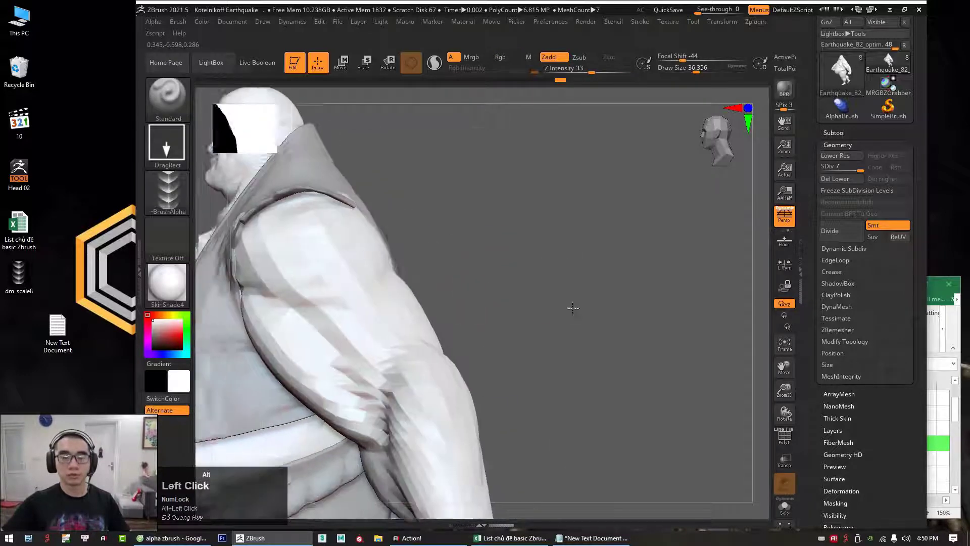
drag(580, 309, 551, 299)
ctrl+right_drag(551, 298, 535, 284)
drag(534, 285, 634, 271)
ctrl+right_drag(635, 271, 620, 257)
drag(619, 258, 672, 248)
alt+drag(672, 248, 659, 242)
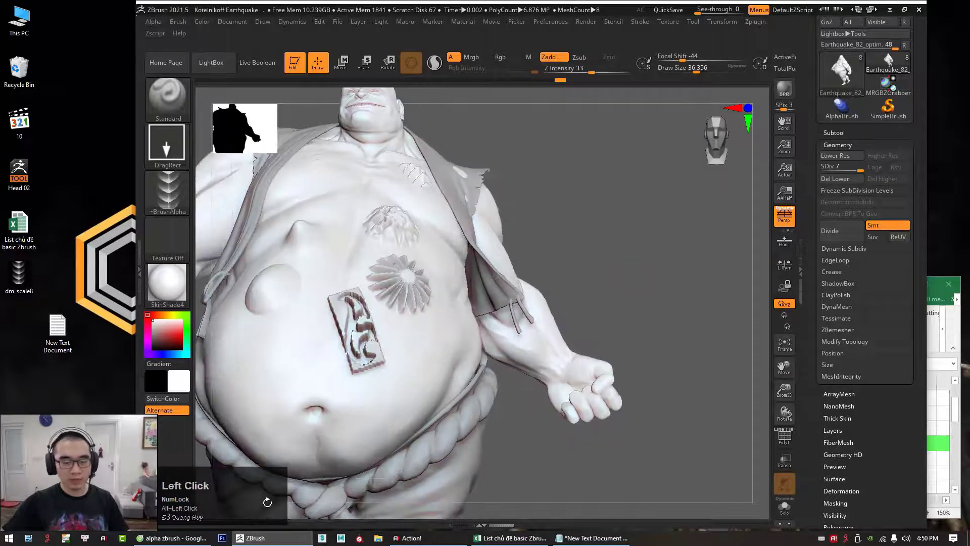
Step: Create a white 1000 x 1000 pixel document in Photoshop and convert its locked background into the regular layer Layer 0
click(222, 539)
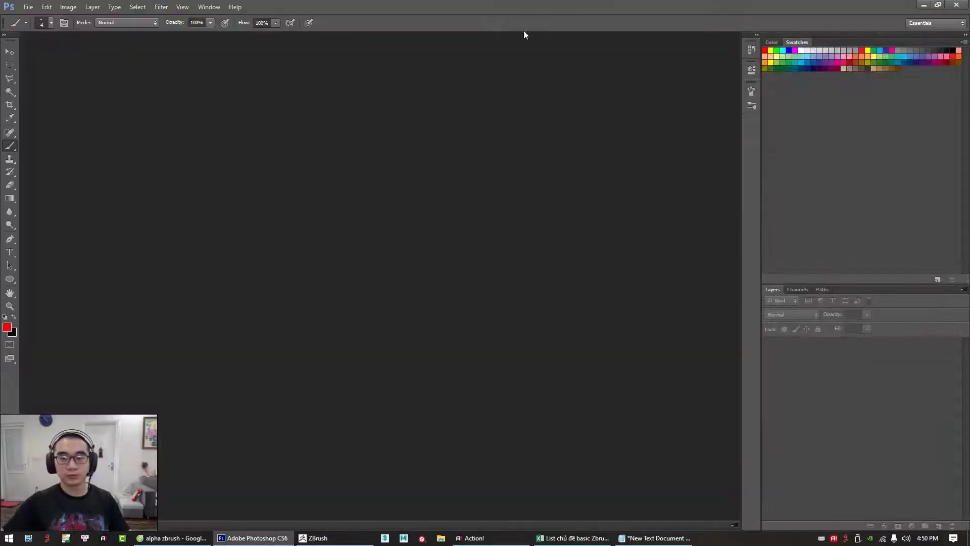
click(626, 15)
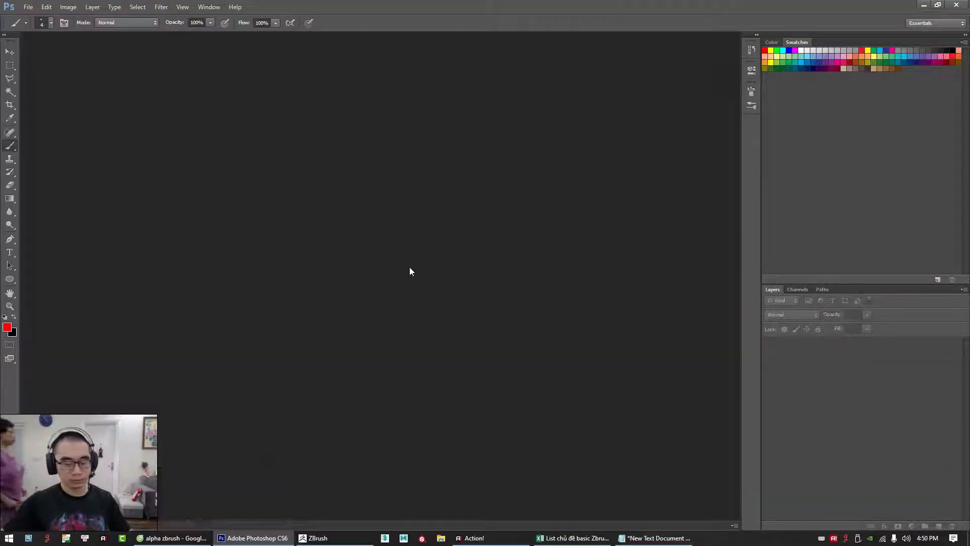
key(ctrl+n)
double_click(453, 175)
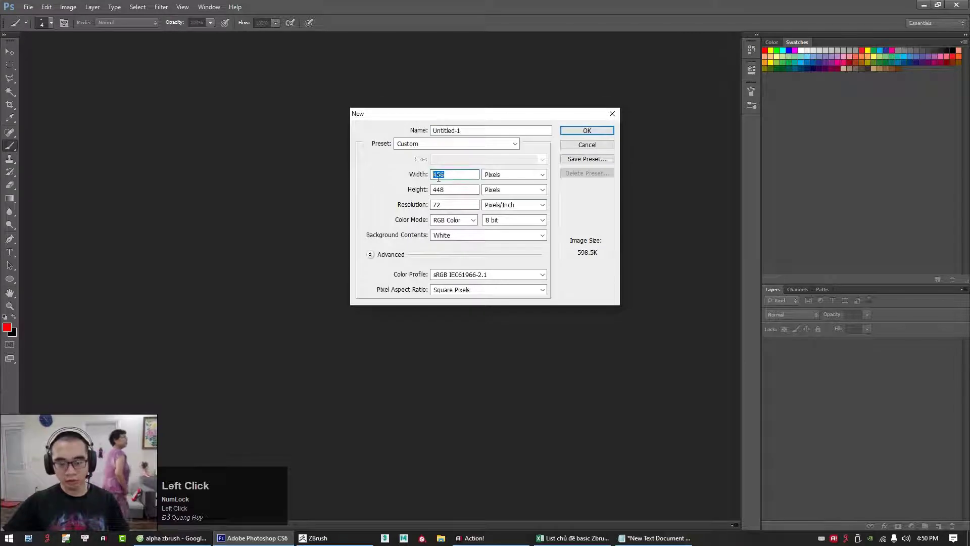
text(1000)
double_click(453, 189)
text(1000)
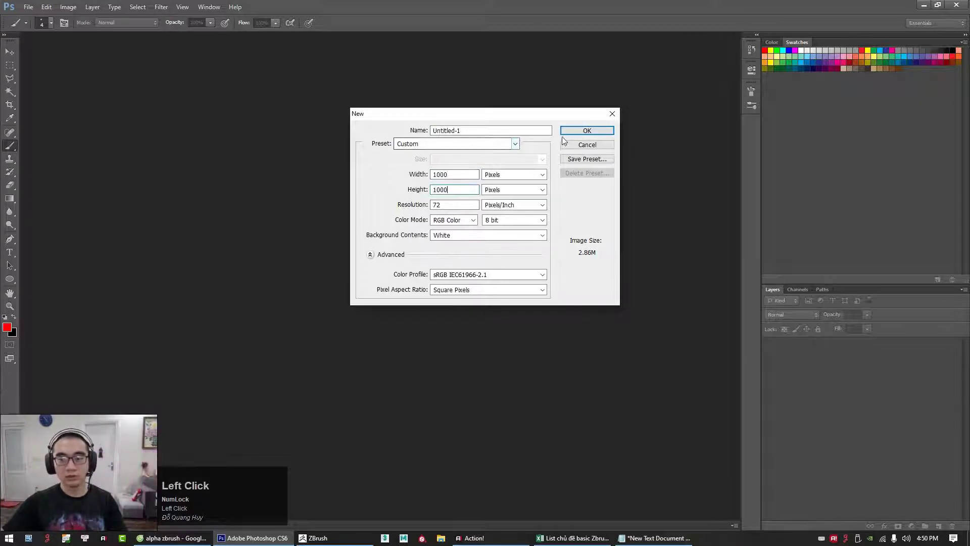
click(584, 131)
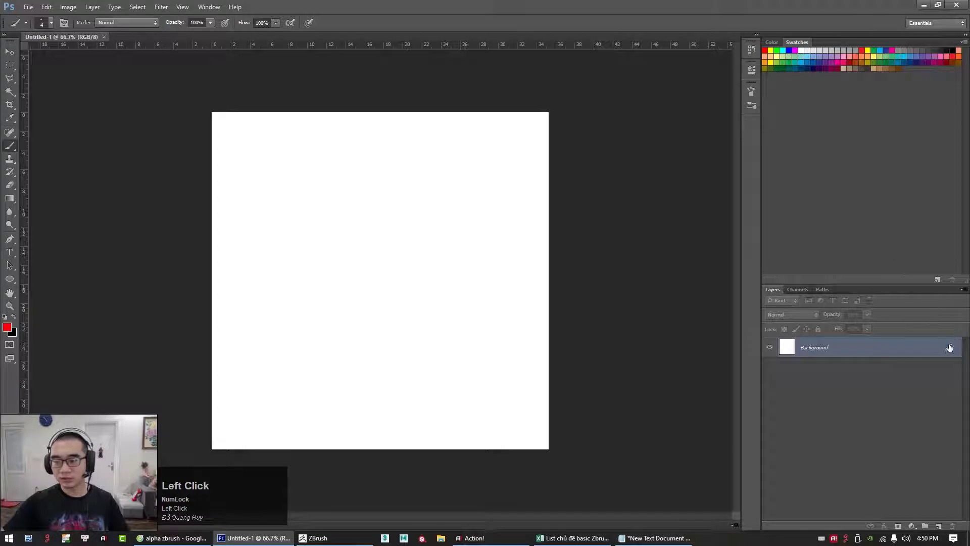
double_click(950, 348)
click(568, 166)
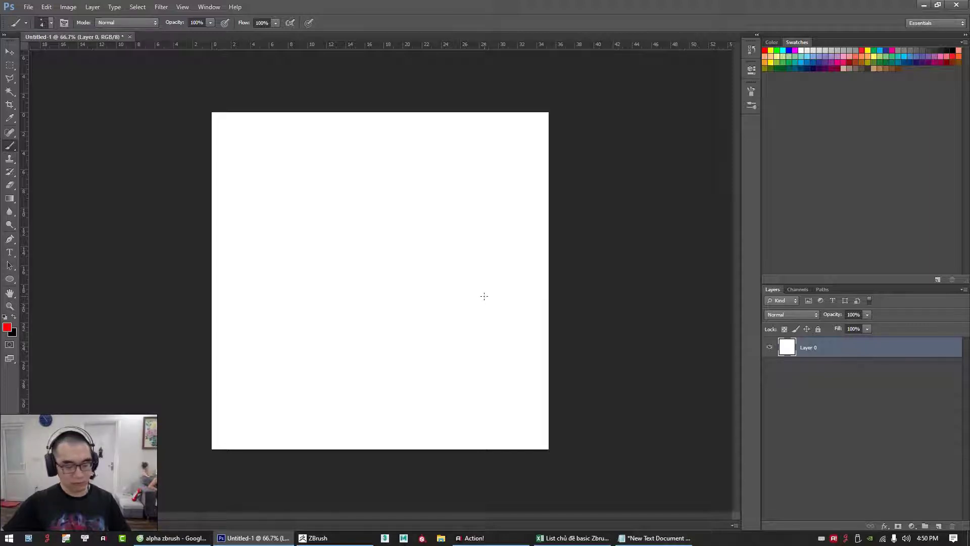
Step: Fill Layer 0 with black and add a new empty layer above it
key(ctrl+BackSpace)
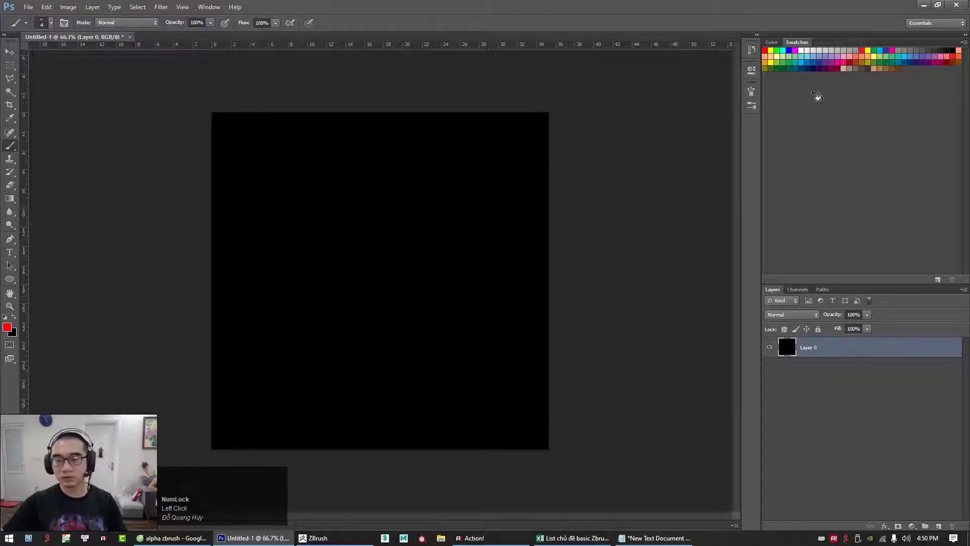
key(ctrl+shift+n)
key(Return)
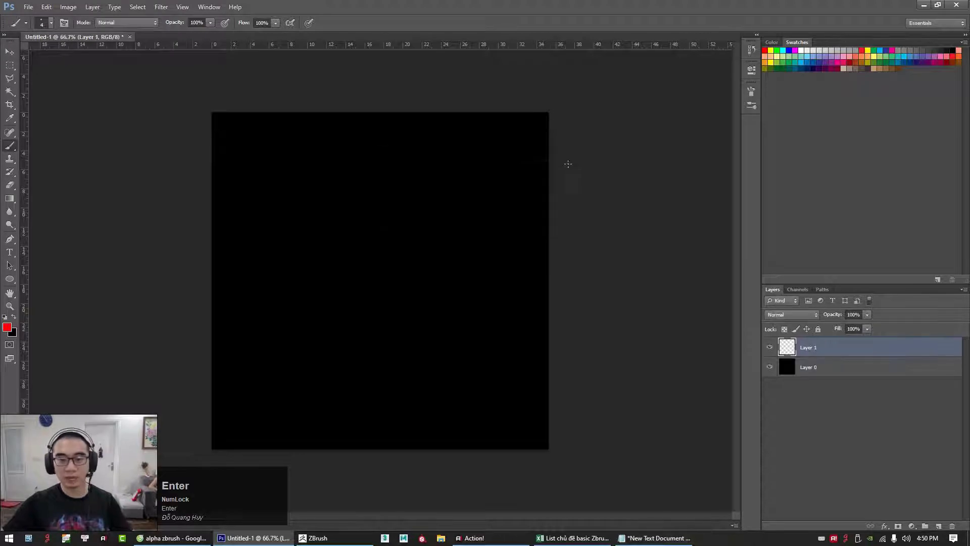
Step: Draw a text box across the middle of the canvas and set its text color to white (ffffff)
scroll(256, 297, up, 3)
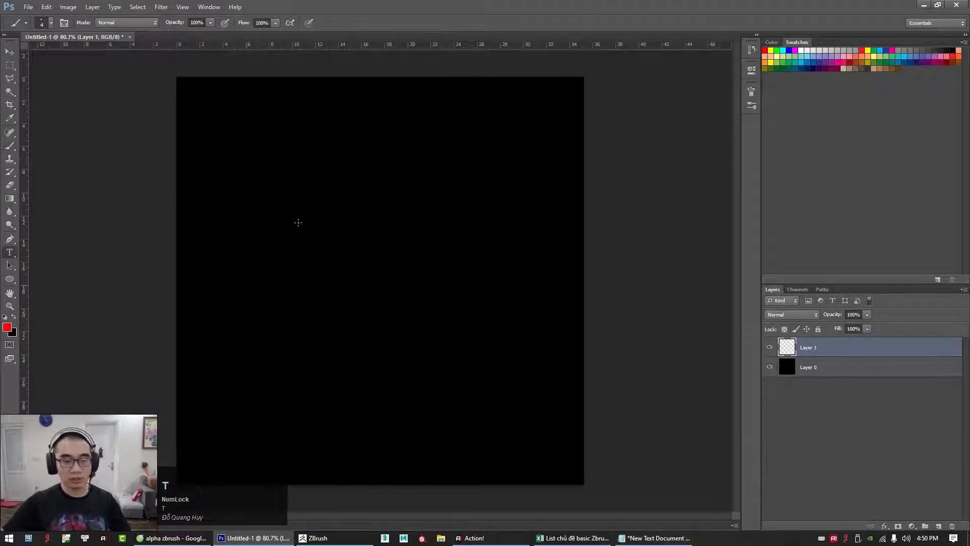
key(t)
drag(256, 178, 525, 355)
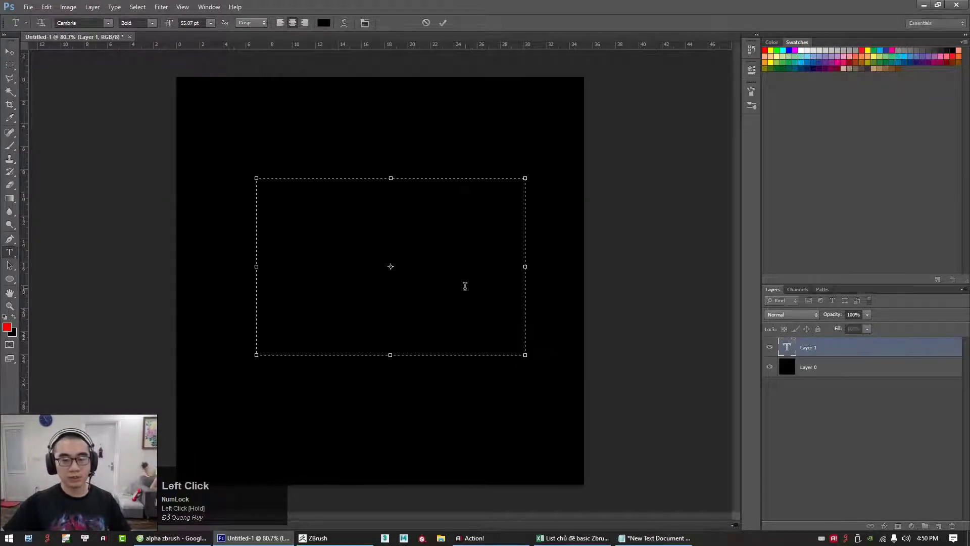
click(324, 23)
drag(550, 95, 521, 87)
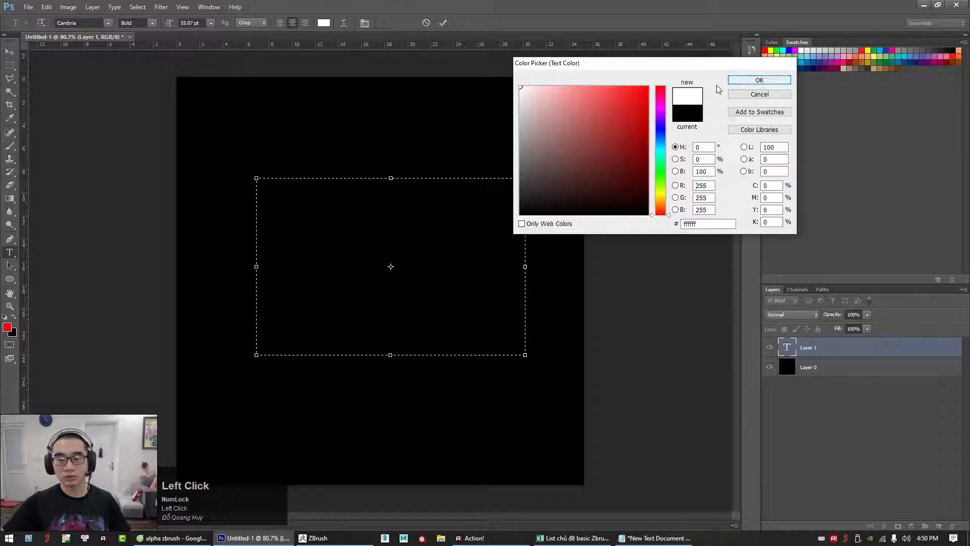
click(760, 80)
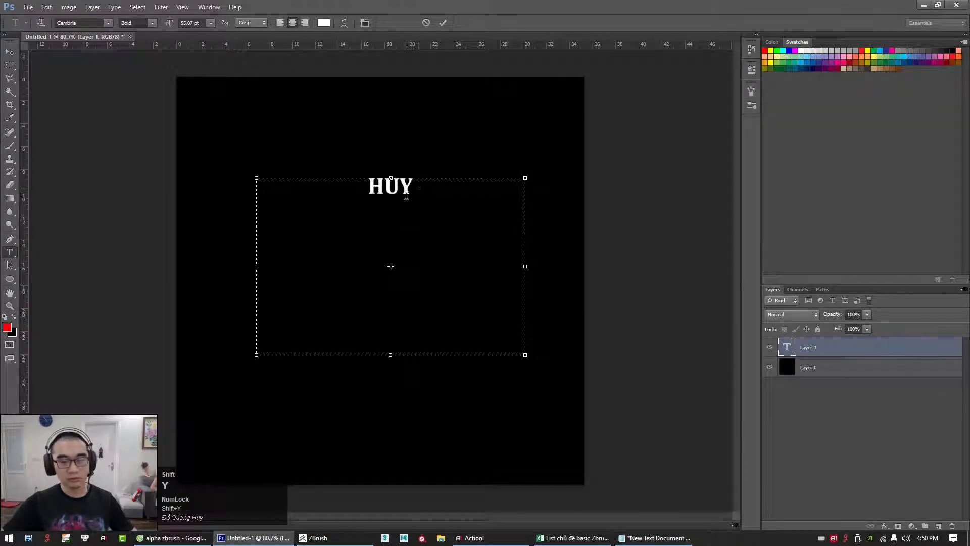
Step: Enter the creator's first name in capitals in the text box and set its font size to 200 pt
text(HUY)
drag(451, 198, 256, 66)
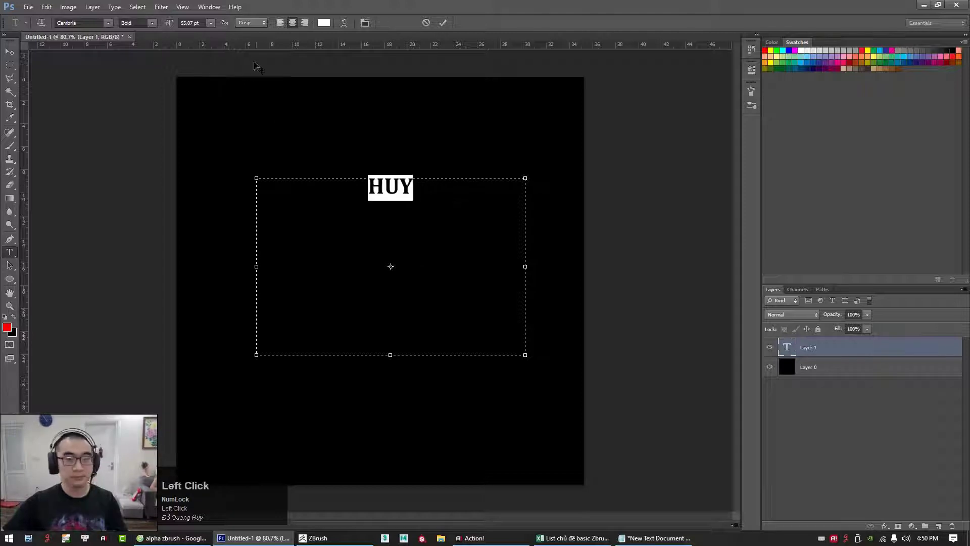
click(211, 23)
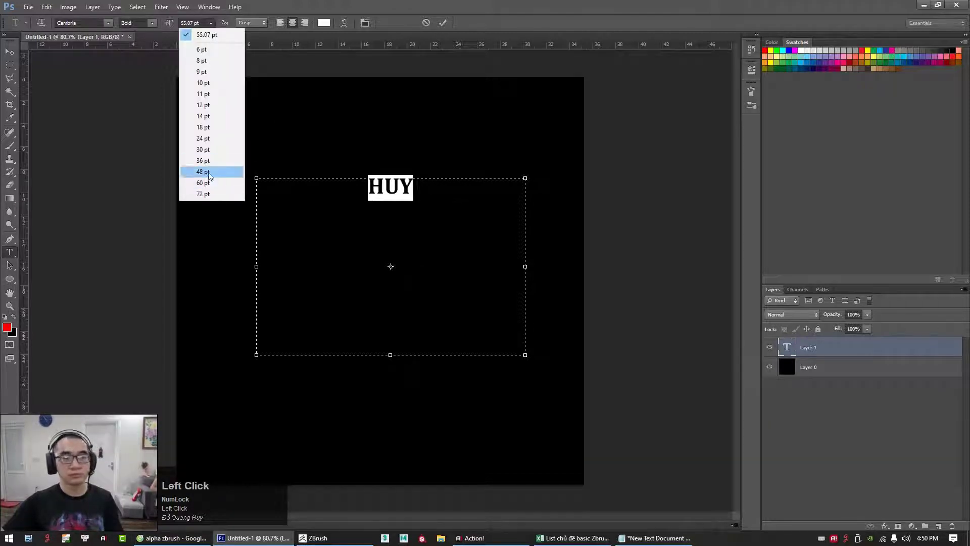
click(210, 173)
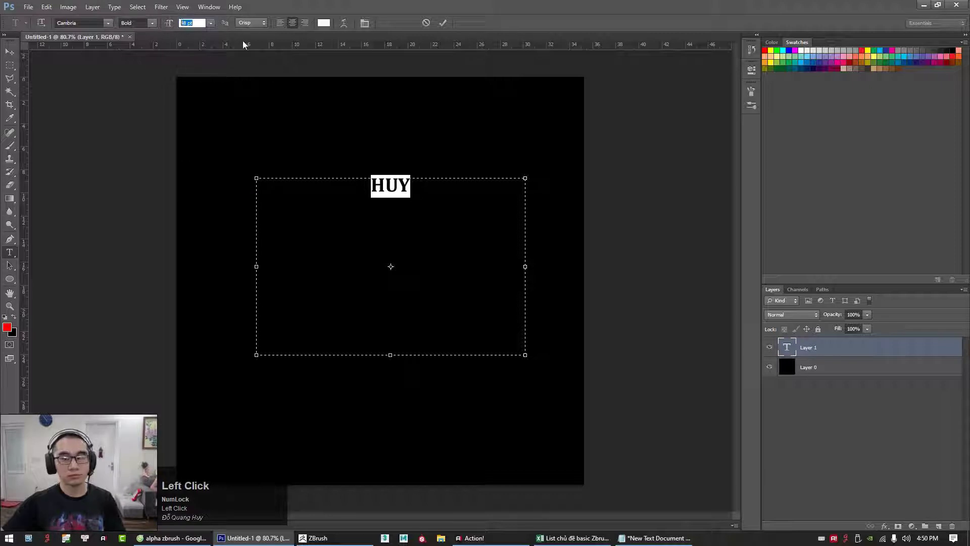
text(200)
click(446, 22)
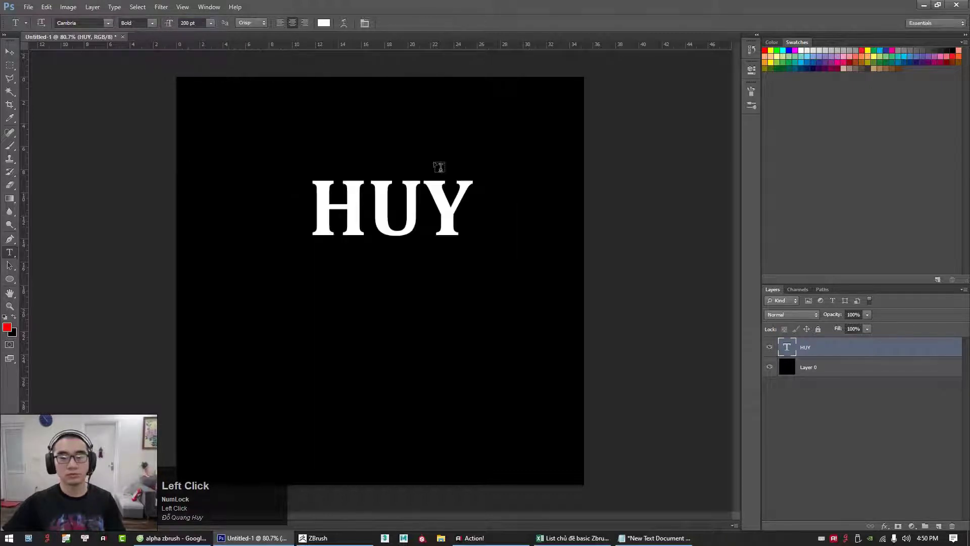
Step: Scale the text proportionally to about 195% and center it so it spans most of the black canvas
scroll(440, 165, down, 3)
scroll(446, 192, up, 1)
key(ctrl+t)
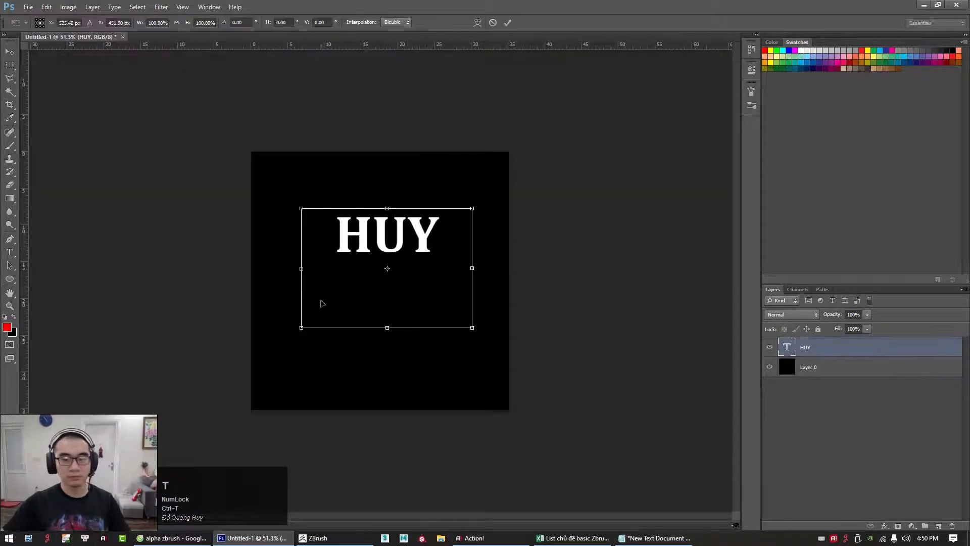
shift+drag(300, 328, 235, 375)
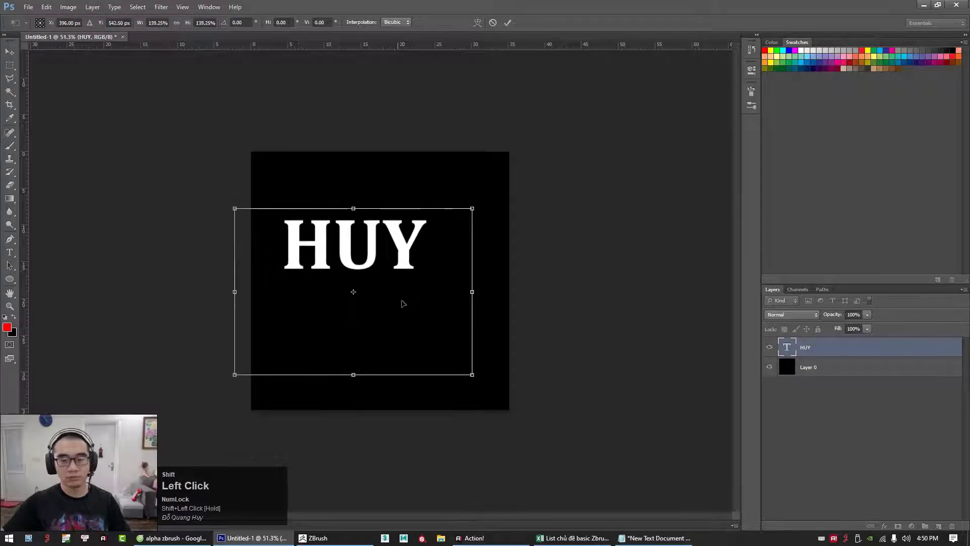
shift+drag(472, 375, 552, 465)
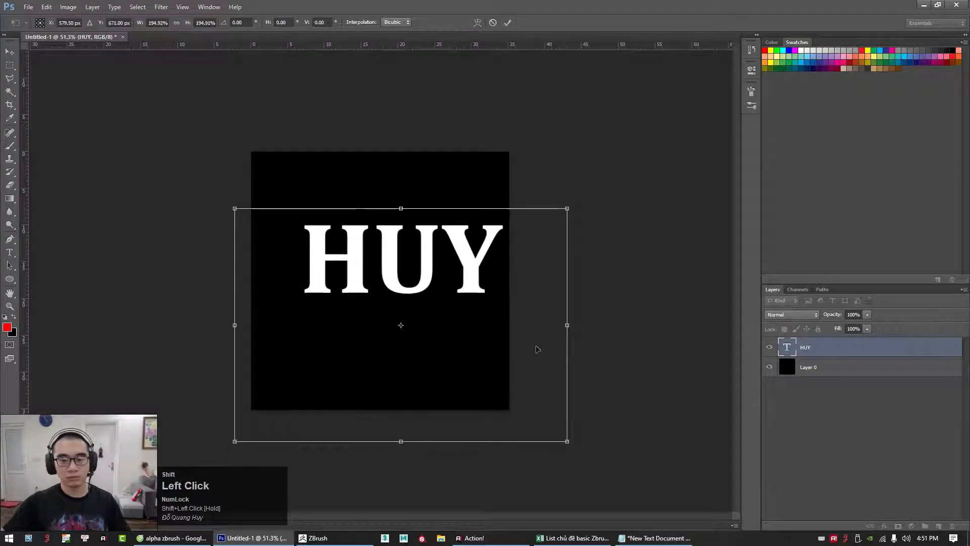
drag(537, 349, 515, 363)
key(Return)
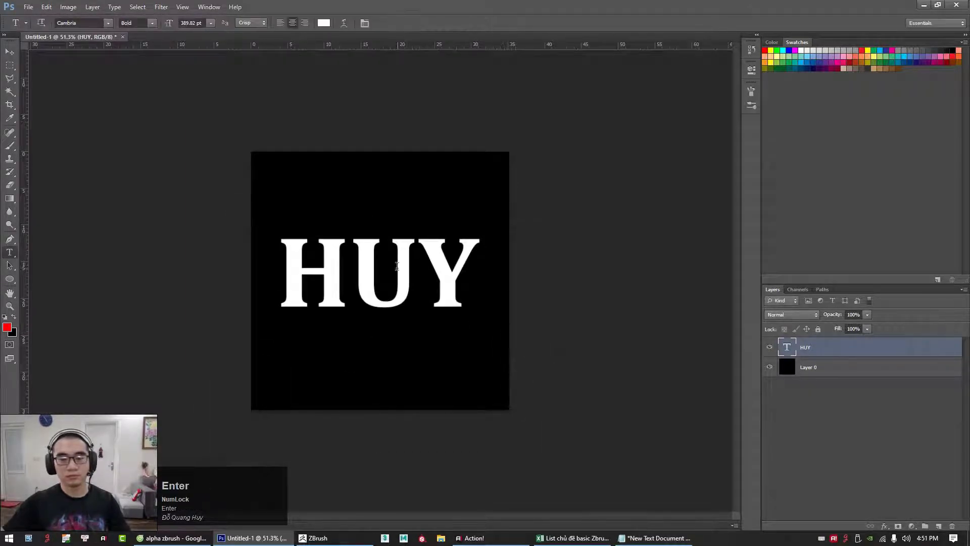
Step: Rasterize the text layer
scroll(397, 266, up, 1)
right_click(804, 349)
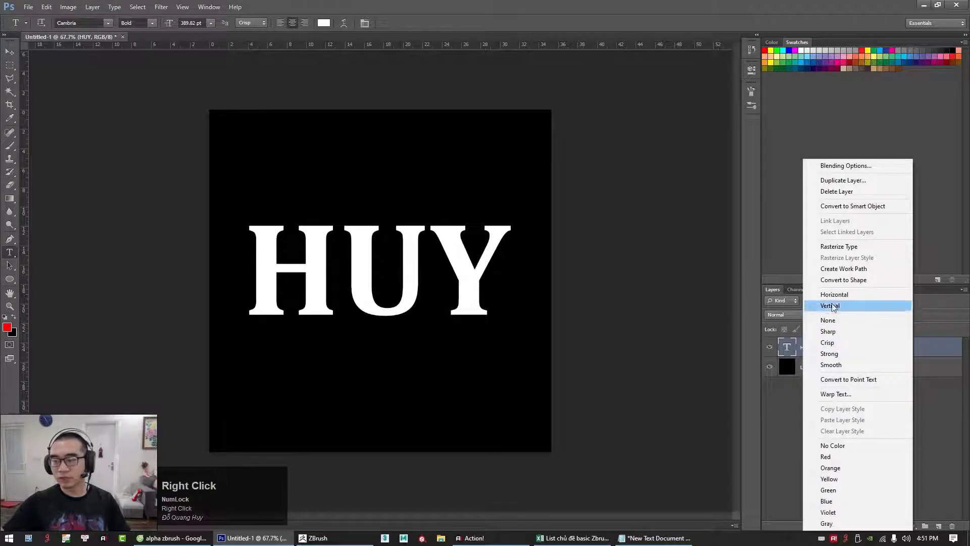
click(832, 248)
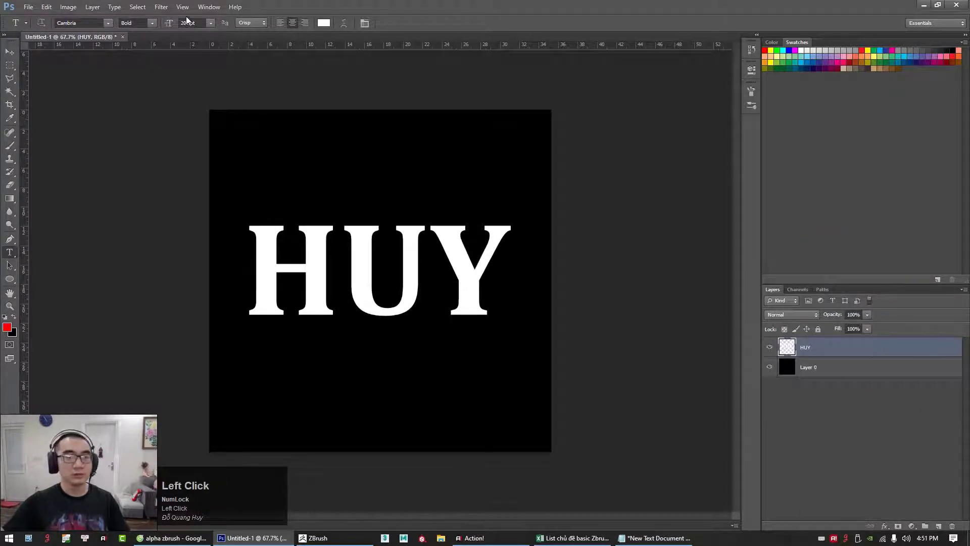
Step: Soften the rasterized text with a Gaussian Blur of 2 pixels radius, trying radii of 1 and 22 pixels first
click(163, 8)
mouse_move(245, 110)
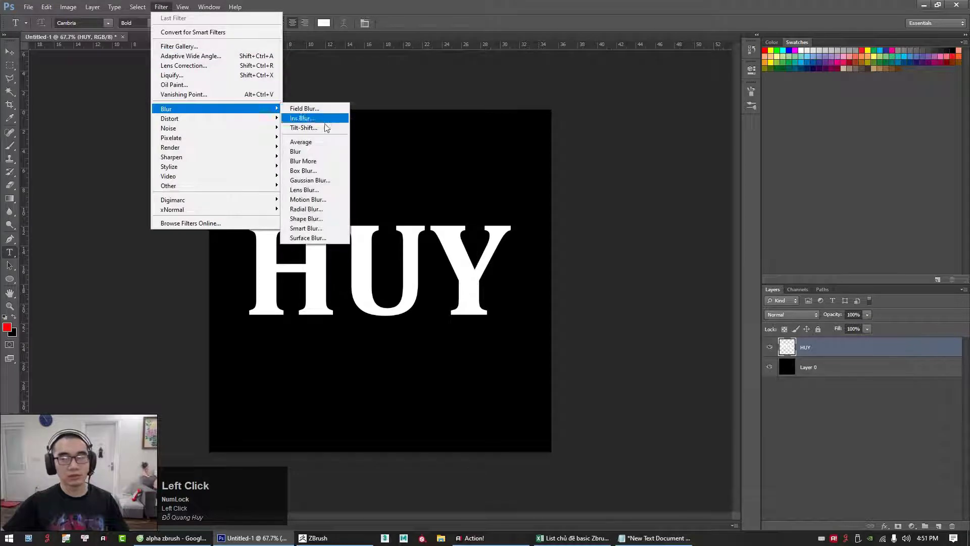
click(313, 181)
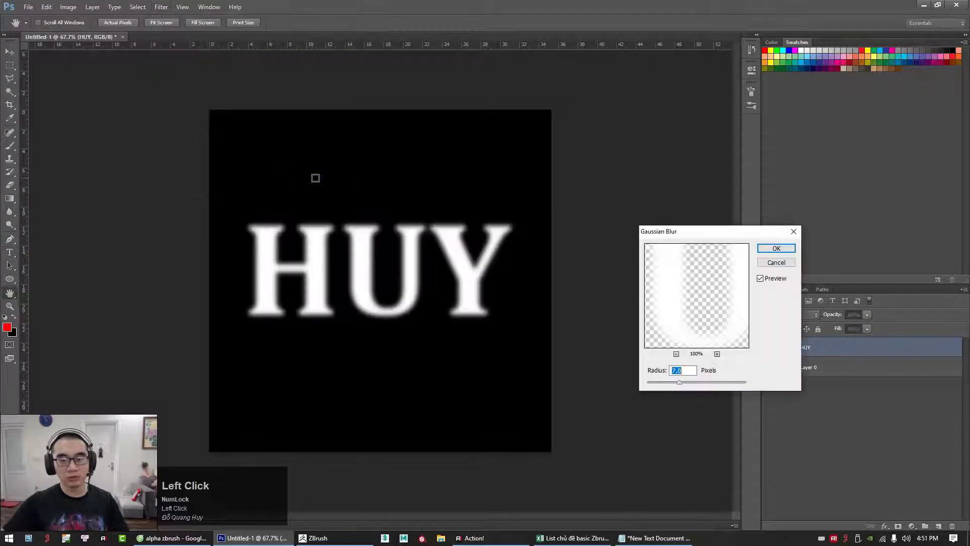
text(1)
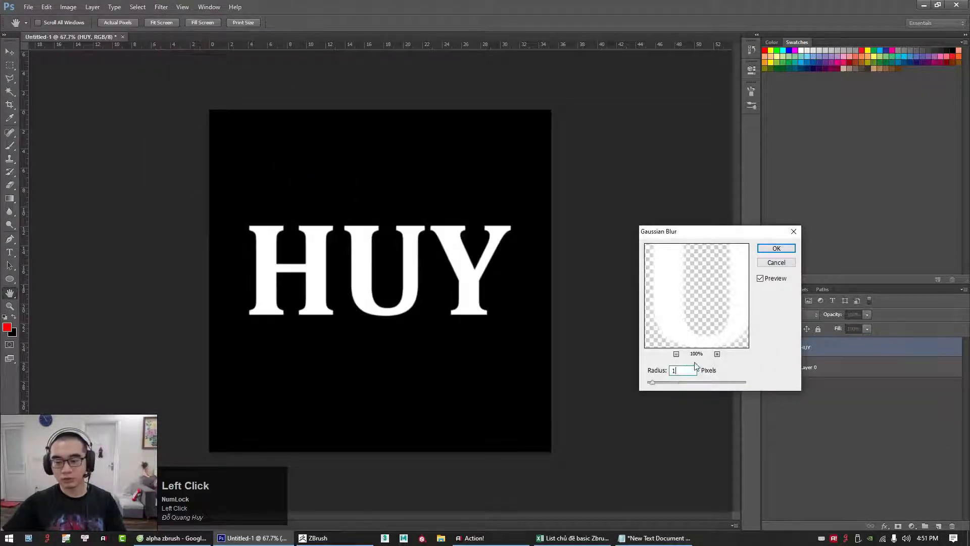
key(BackSpace)
text(22)
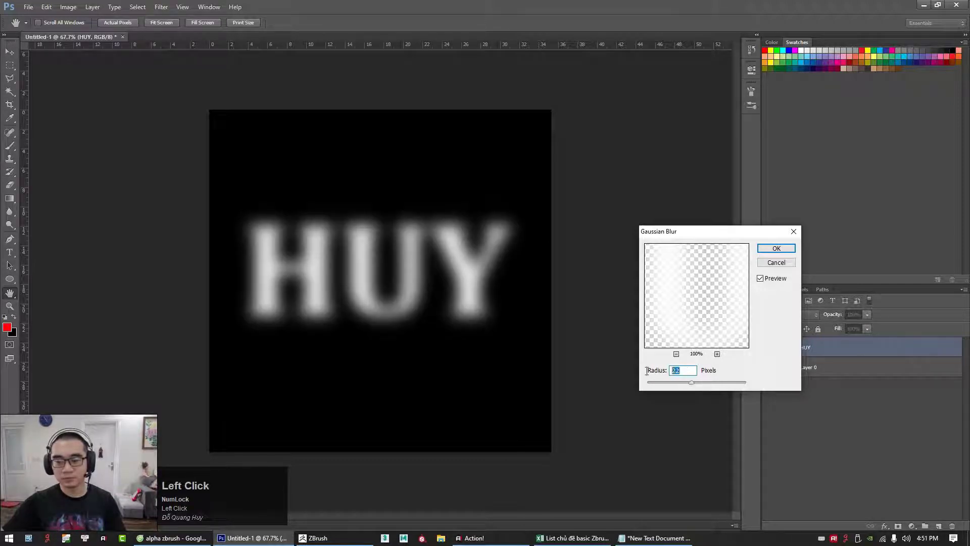
text(2)
click(767, 252)
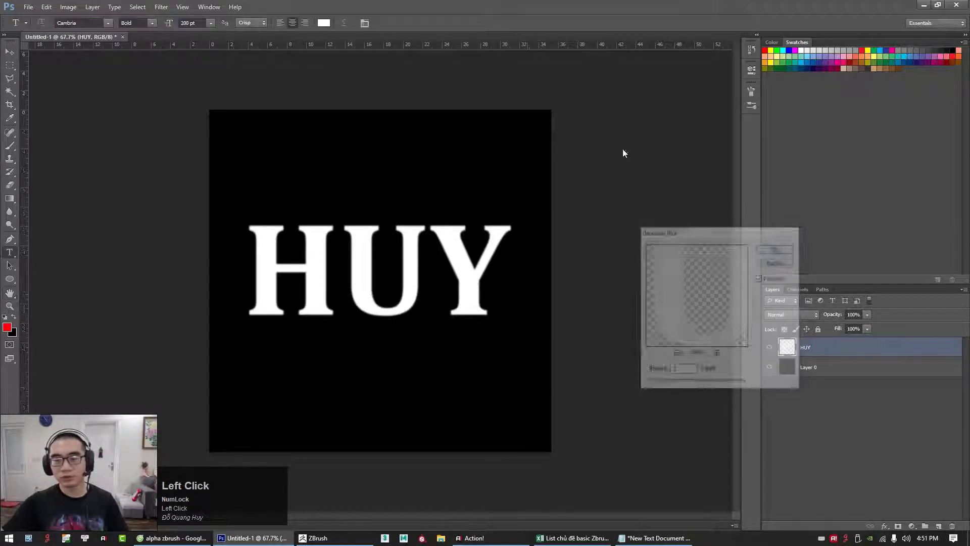
Step: Save the image to the Desktop as a PNG named after the text, with Smallest / Slow compression and no interlacing
key(ctrl+shift+s)
click(369, 146)
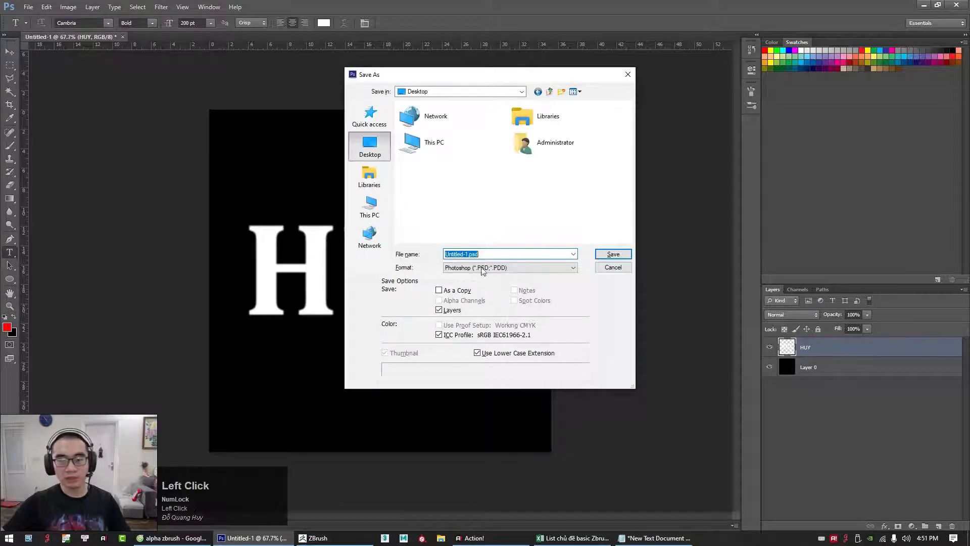
text(huy)
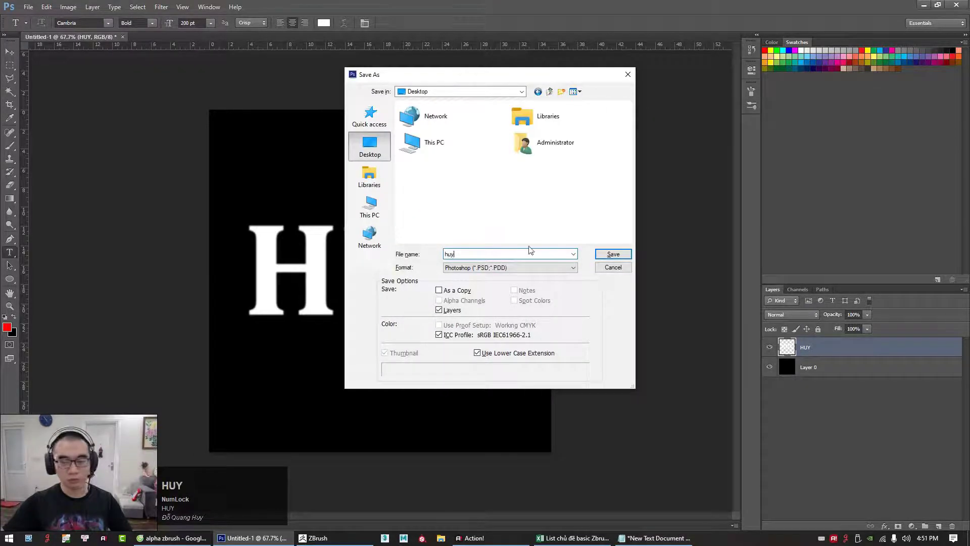
click(574, 268)
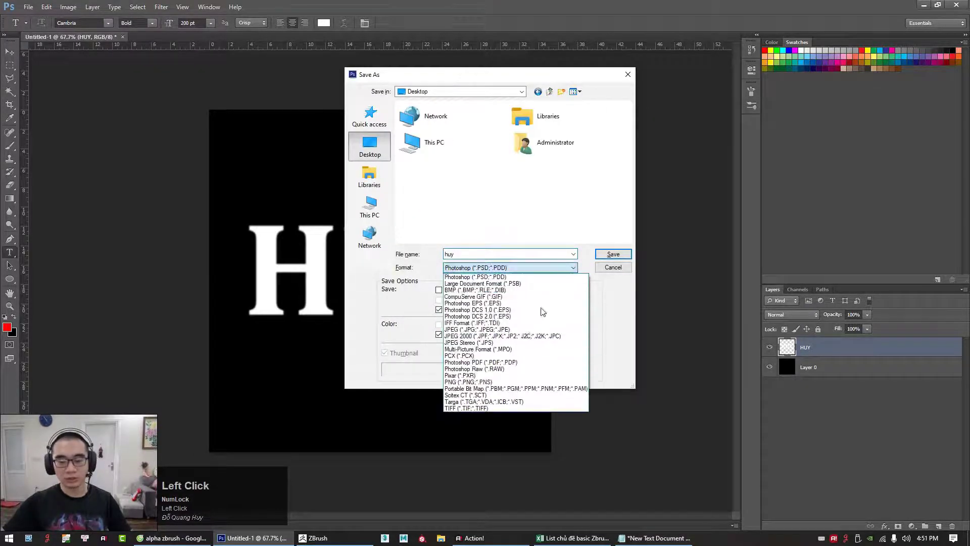
click(494, 382)
click(613, 253)
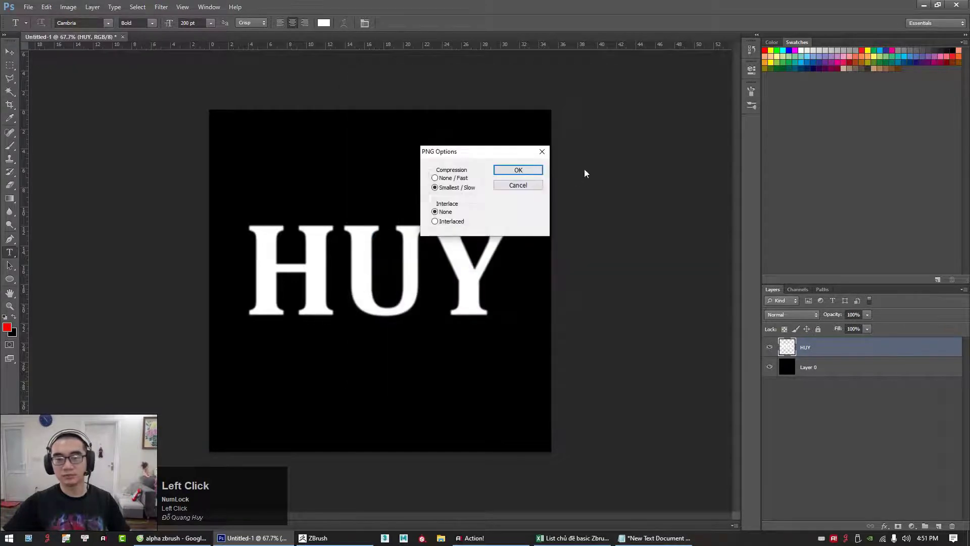
click(520, 170)
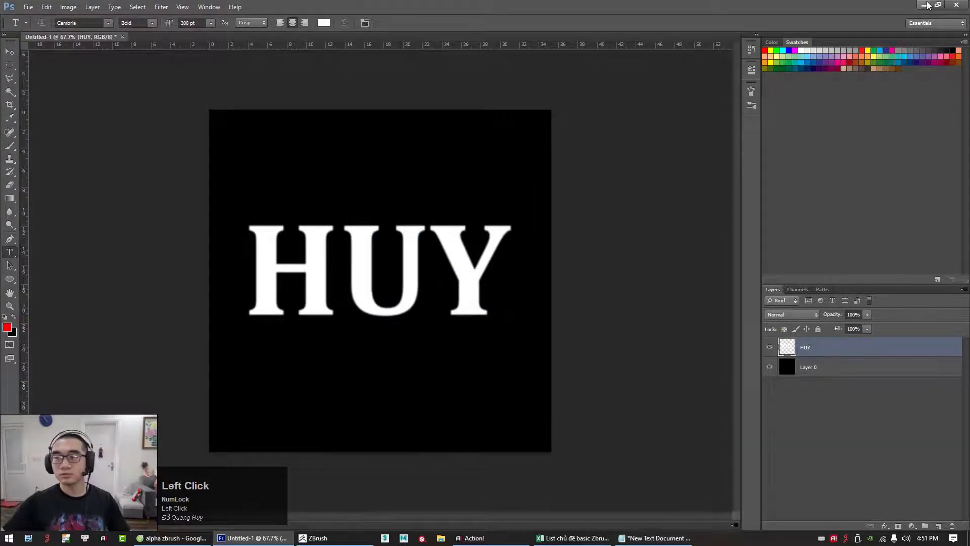
Step: Switch to ZBrush and import the saved text PNG from the Desktop as the brush alpha
click(927, 5)
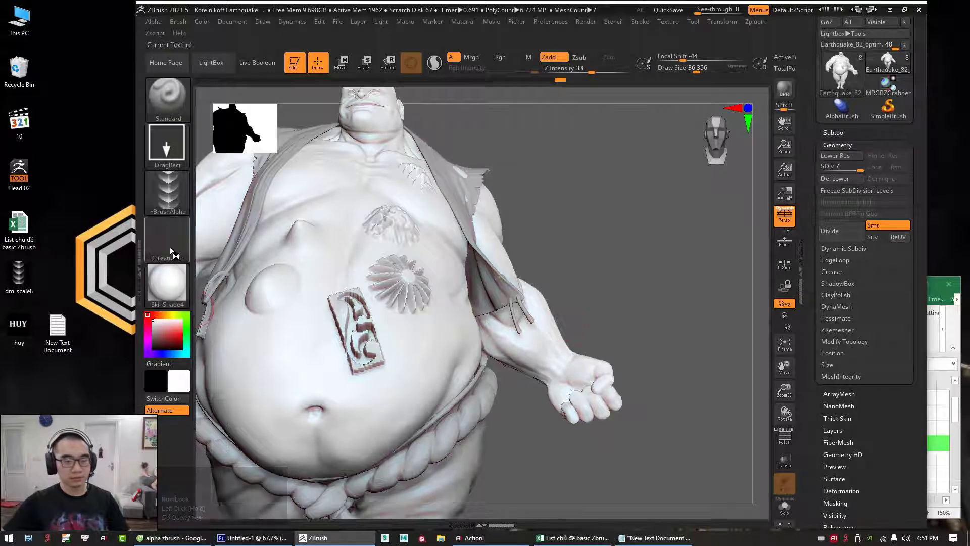
click(168, 193)
click(168, 178)
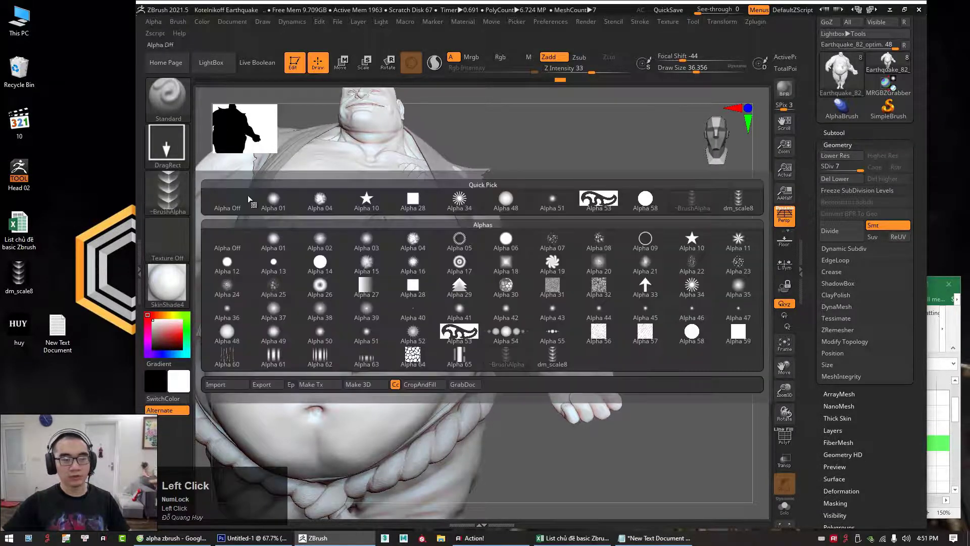
click(226, 386)
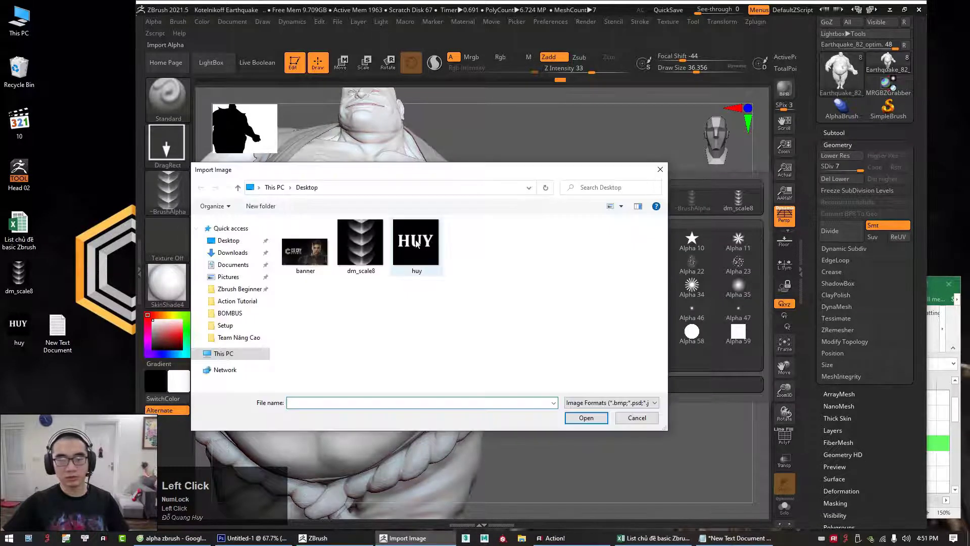
click(416, 245)
click(585, 418)
Step: Stamp the text alpha on the right side of the character's belly and inspect it from several angles
drag(568, 283, 412, 372)
mouse_move(379, 343)
mouse_down()
mouse_move(372, 416)
mouse_move(359, 422)
mouse_move(349, 238)
mouse_move(358, 246)
mouse_up()
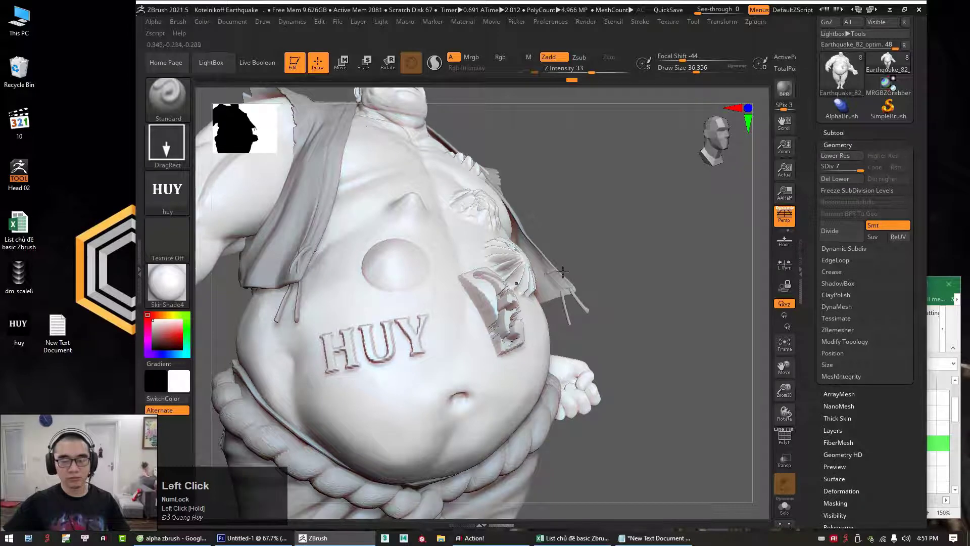
alt+drag(670, 265, 666, 288)
ctrl+right_drag(550, 294, 503, 302)
drag(270, 252, 616, 274)
mouse_move(455, 245)
mouse_down()
mouse_move(433, 244)
mouse_move(418, 294)
mouse_up()
drag(687, 411, 538, 404)
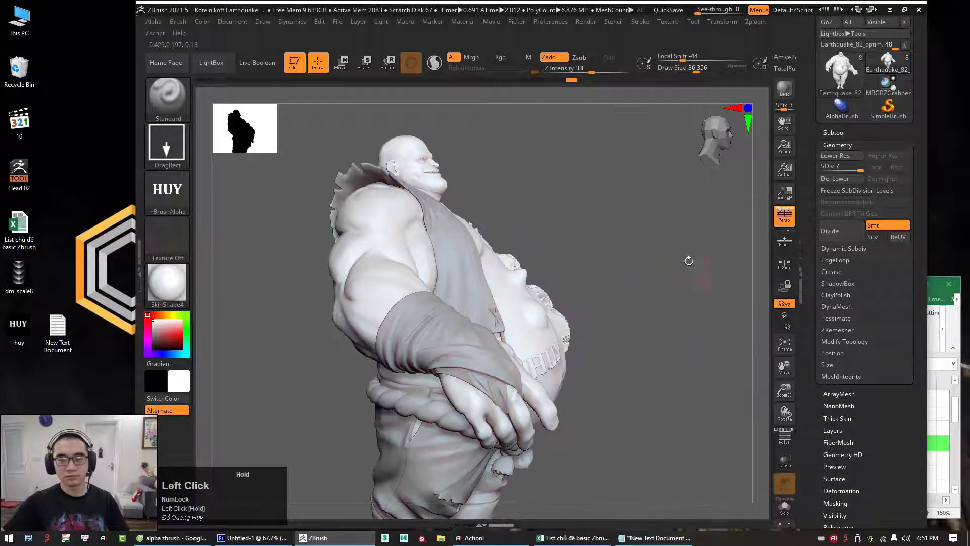
Step: Try the text alpha on the right shoulder muscle, undo the stamp, set the Z Intensity to 14 and stamp it again
drag(689, 260, 624, 297)
ctrl+right_drag(624, 296, 615, 175)
drag(615, 175, 604, 205)
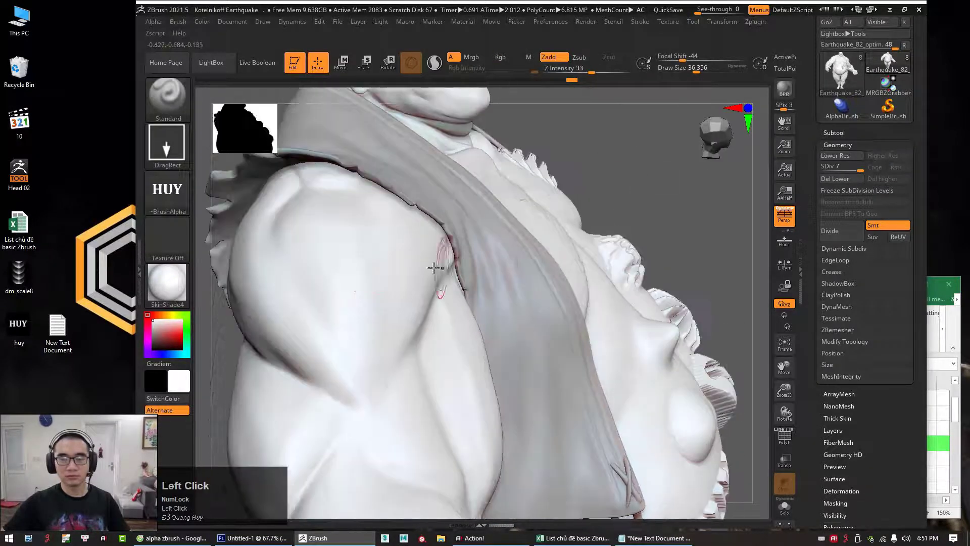
drag(321, 295, 308, 185)
key(ctrl+z)
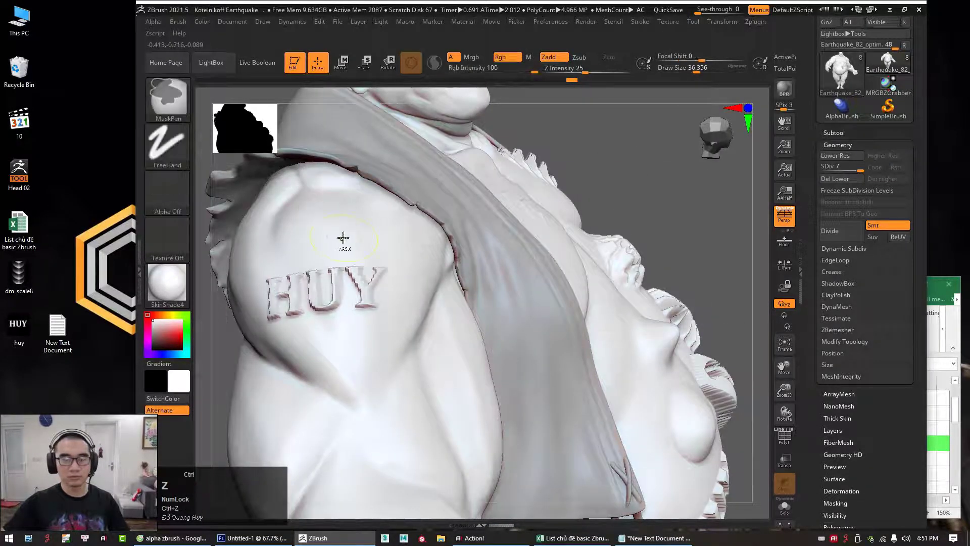
key(space)
click(358, 299)
alt+click(364, 255)
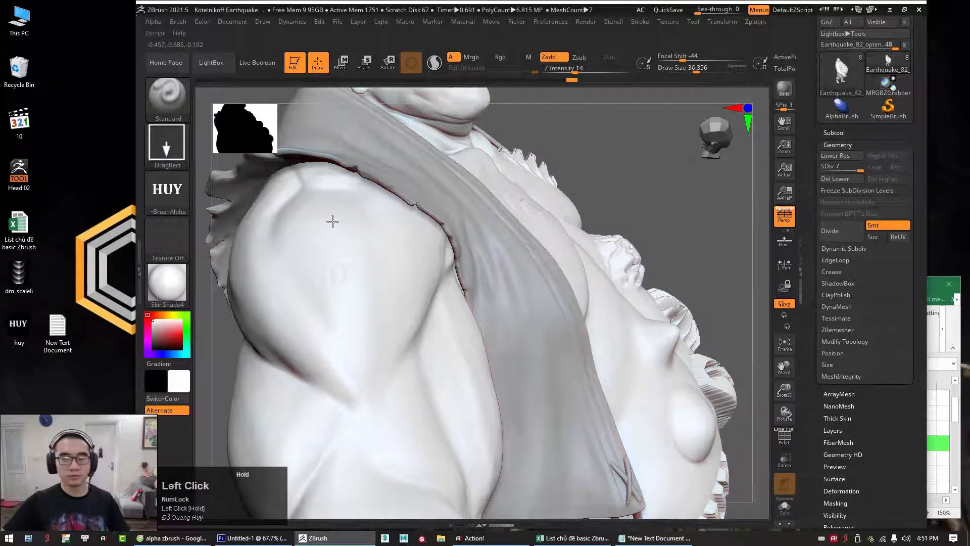
alt+click(560, 172)
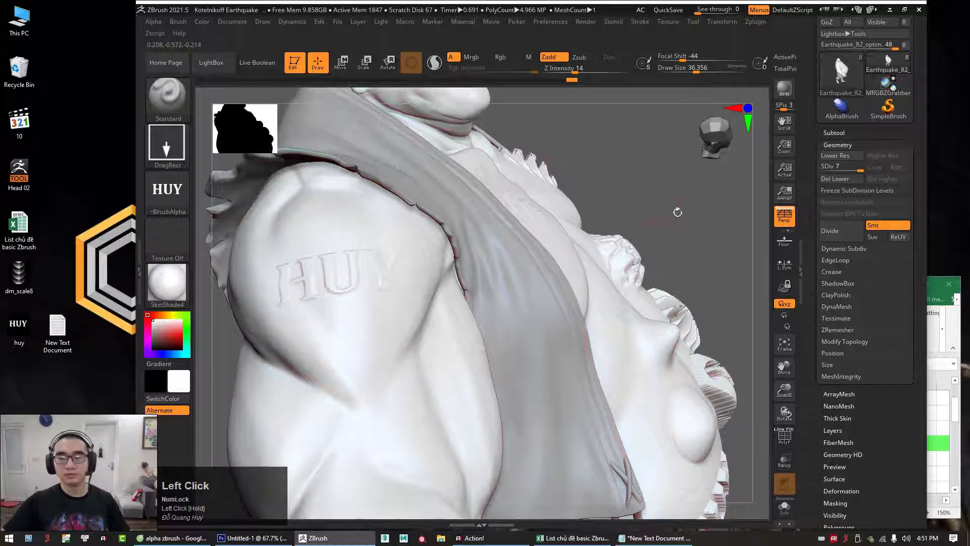
Step: Stamp the text alpha on the character's forehead above the brows and check it from the front
mouse_move(678, 213)
mouse_down()
mouse_move(633, 225)
mouse_move(568, 219)
mouse_move(615, 202)
mouse_move(443, 271)
mouse_up()
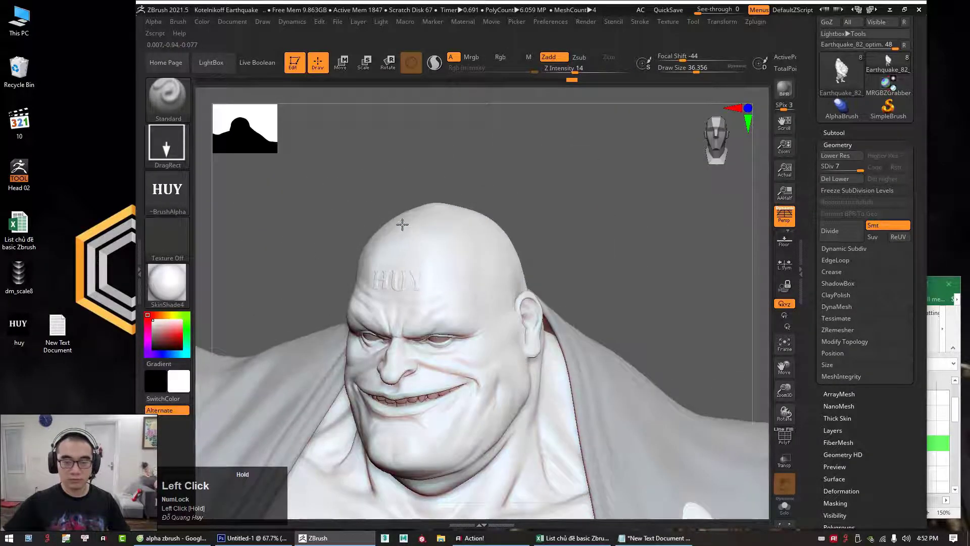
mouse_move(638, 207)
mouse_down()
mouse_move(661, 187)
mouse_move(672, 215)
mouse_move(647, 257)
mouse_move(640, 230)
mouse_up()
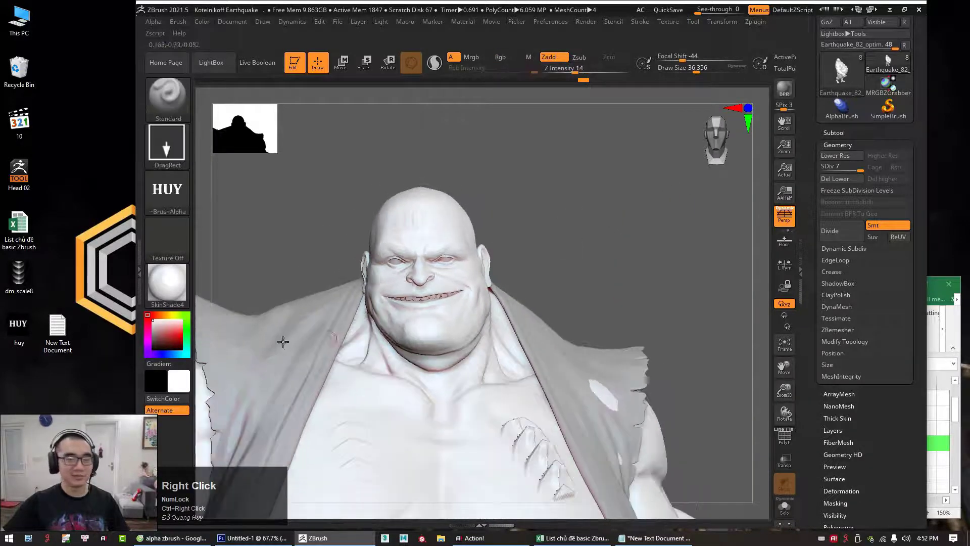
Step: Look through the brush's alpha library, including the built-in and imported alphas, and leave the current alpha selected
click(166, 253)
click(164, 247)
click(173, 198)
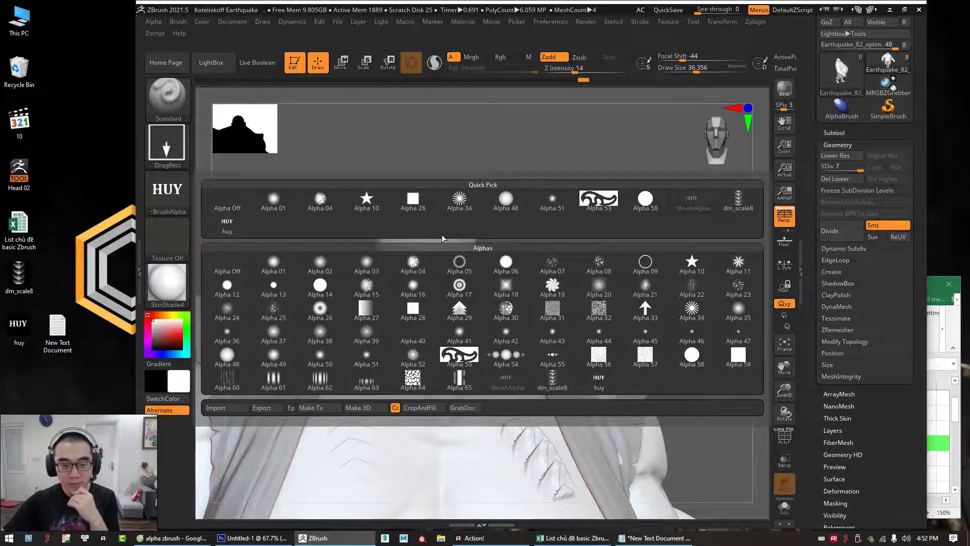
mouse_move(441, 282)
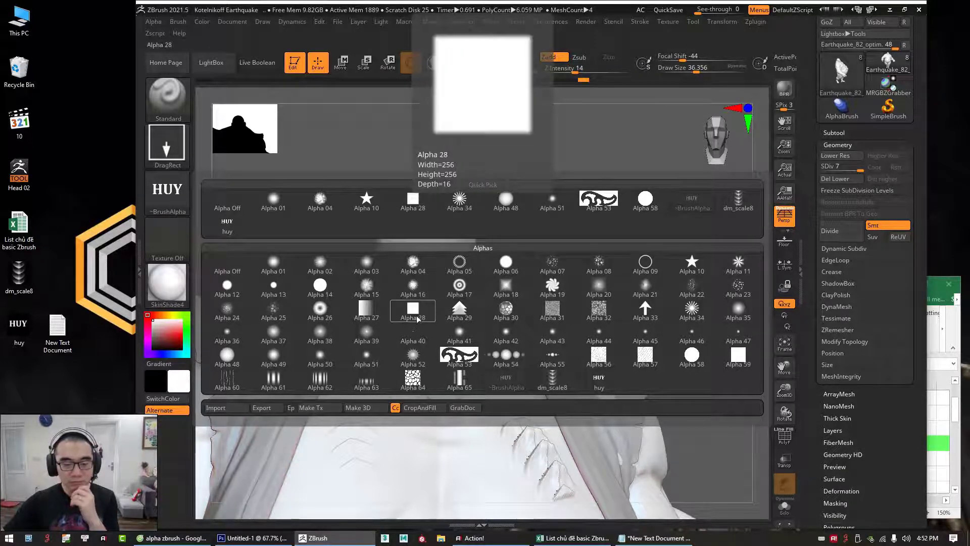
click(727, 382)
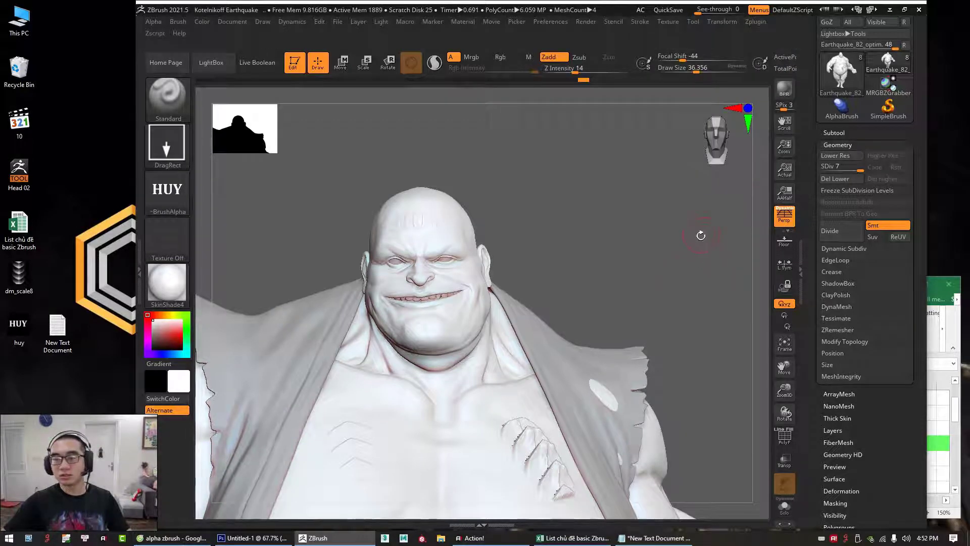
Step: Examine the alpha stamps on the character's chest and belly from a wider view of the whole body
mouse_move(686, 256)
mouse_down()
mouse_move(677, 307)
mouse_move(691, 240)
mouse_up()
ctrl+right_drag(691, 240, 664, 268)
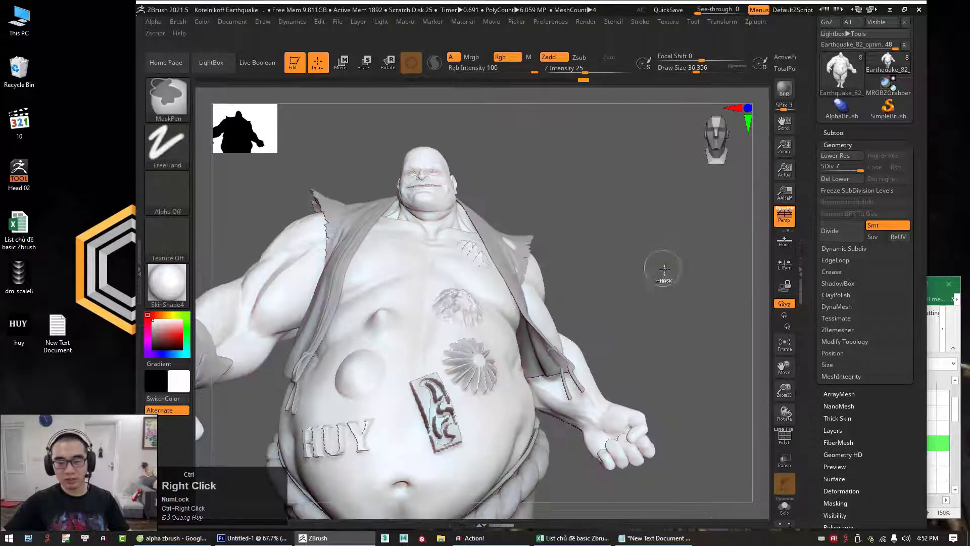
alt+drag(665, 278, 684, 249)
ctrl+right_drag(684, 250, 659, 259)
alt+drag(667, 212, 697, 229)
Step: Switch to the Excel topic list, shift its window slightly aside, and return to ZBrush to view the character's belly stamps
click(962, 345)
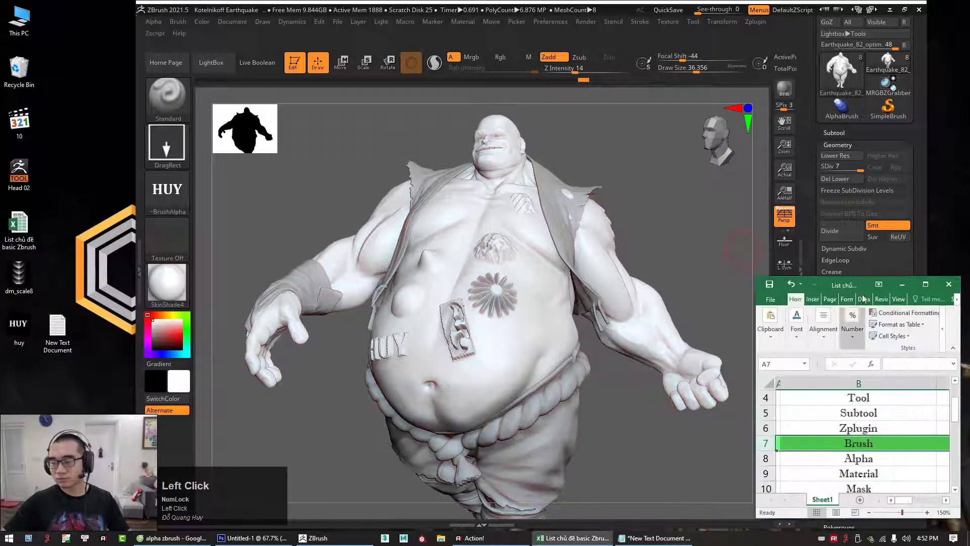
drag(861, 280, 882, 285)
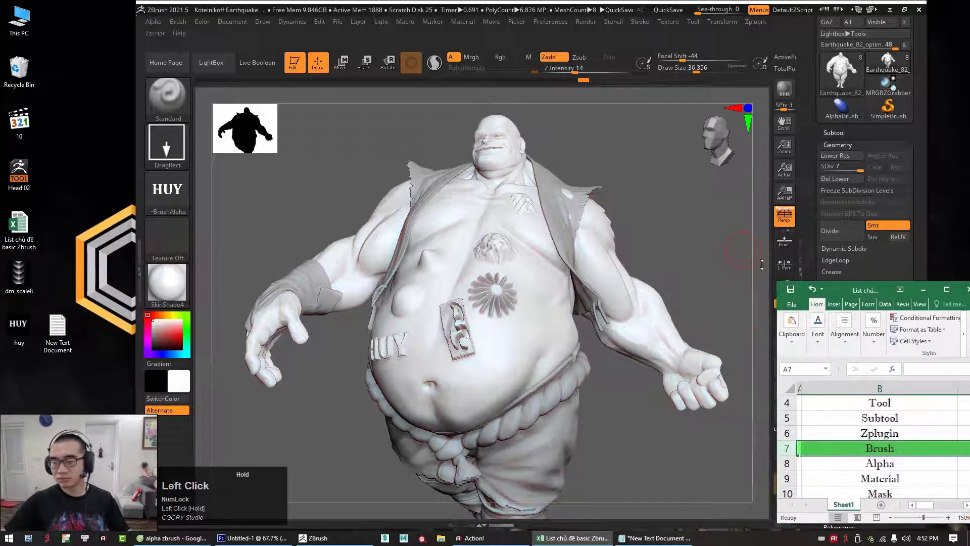
click(695, 216)
mouse_move(695, 218)
mouse_down()
mouse_move(678, 232)
mouse_move(677, 263)
mouse_up()
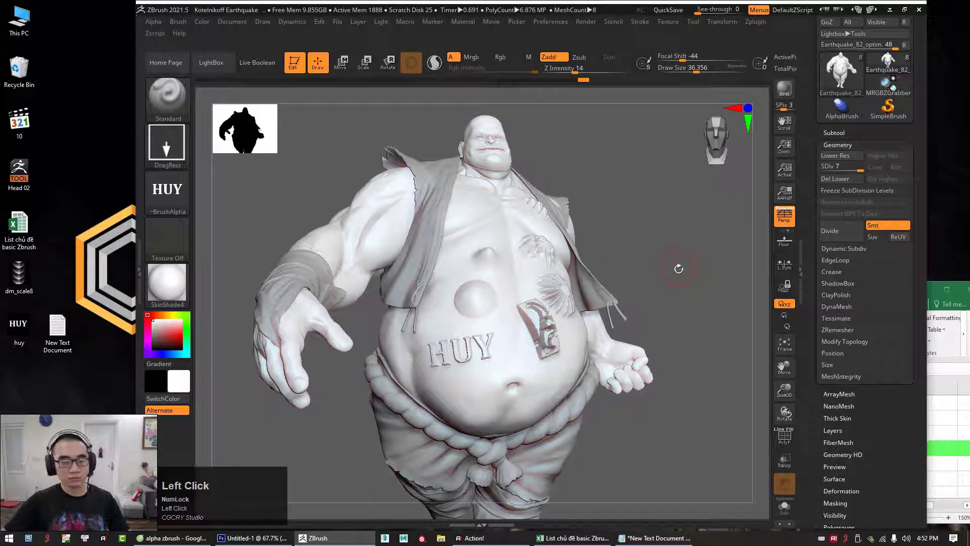
drag(667, 259, 671, 243)
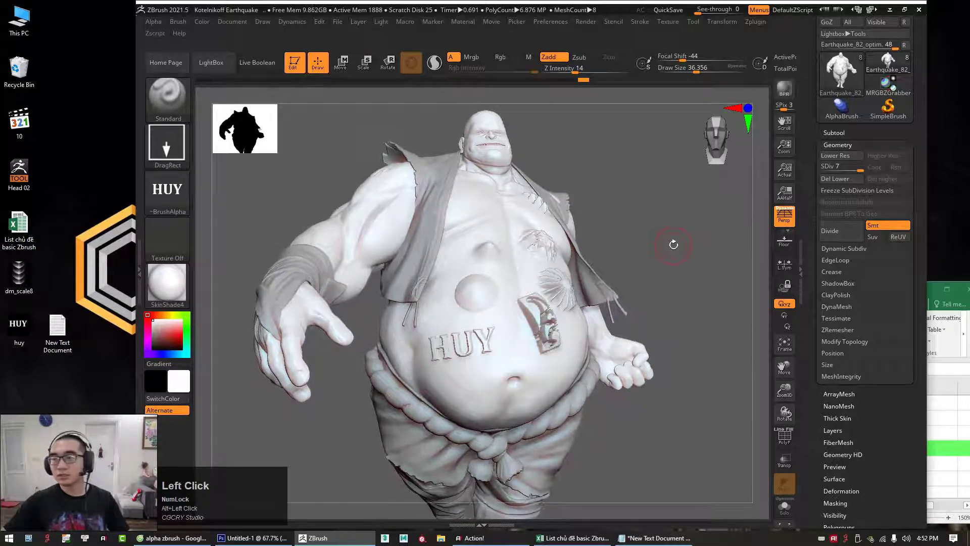
Step: Maximize the Excel topic list to review the topics around Brush, restore its window and return to ZBrush
click(951, 290)
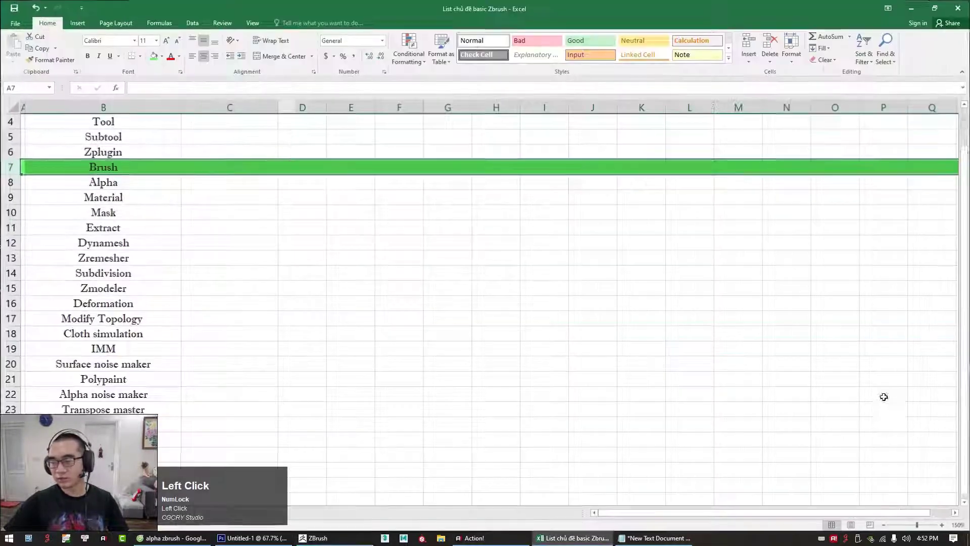
click(944, 8)
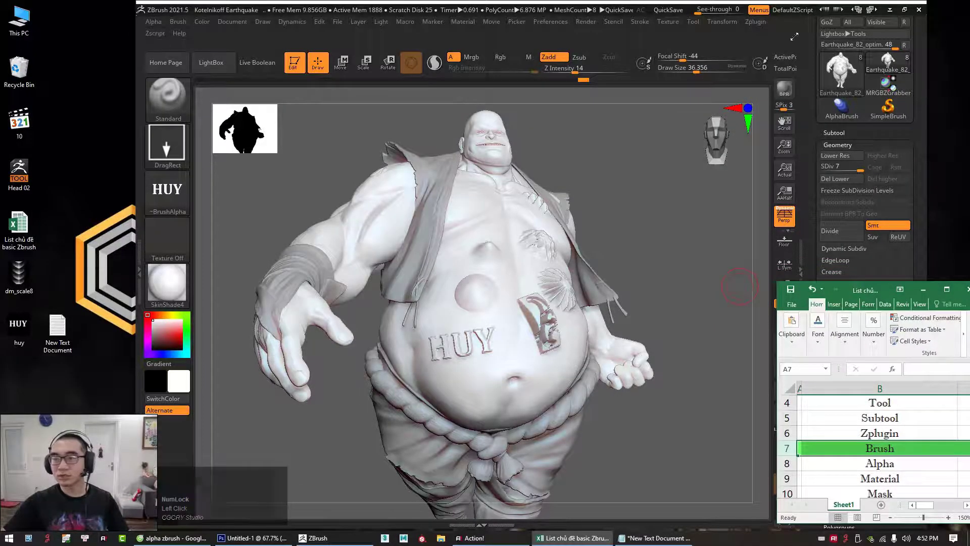
click(693, 232)
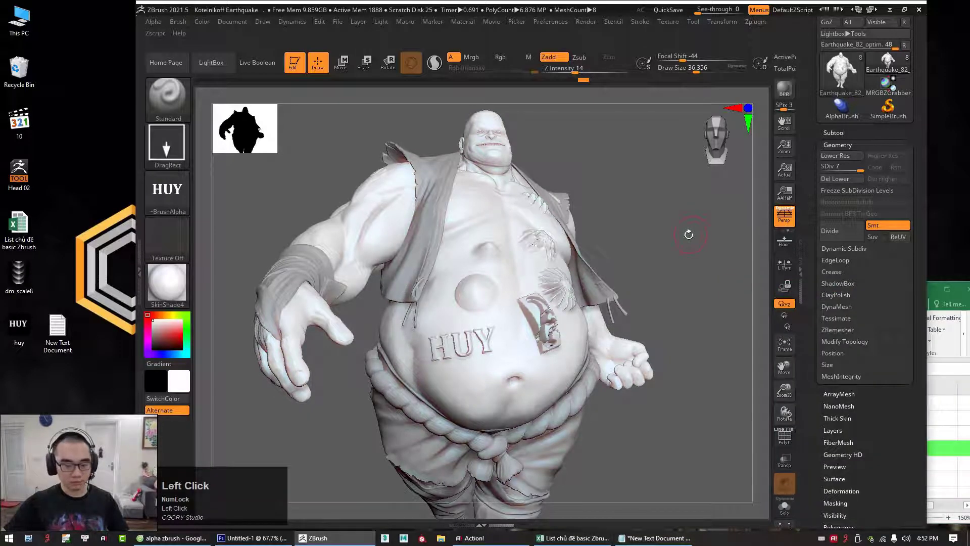